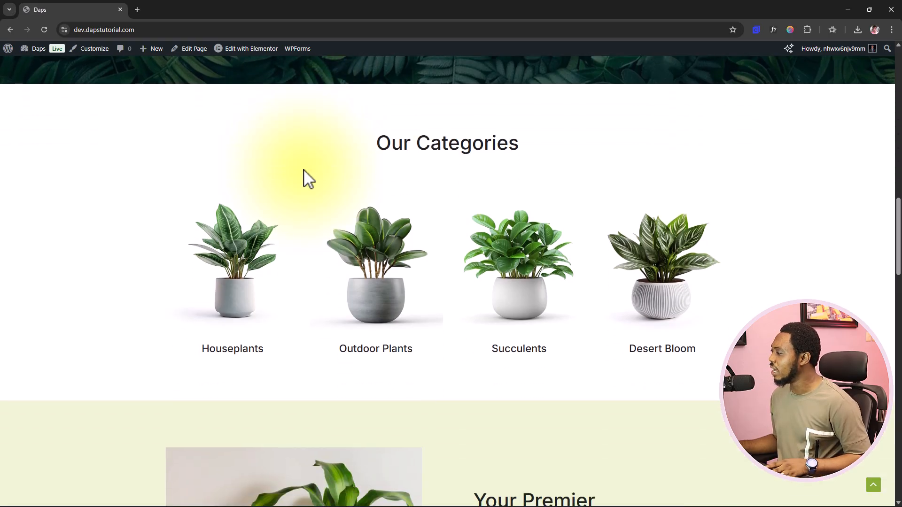
Look over the shop's front page, then go through the WordPress dashboard to view the WooCommerce orders page
{"action": "scroll", "coordinate": [304, 171], "scroll_direction": "down", "scroll_amount": 11}
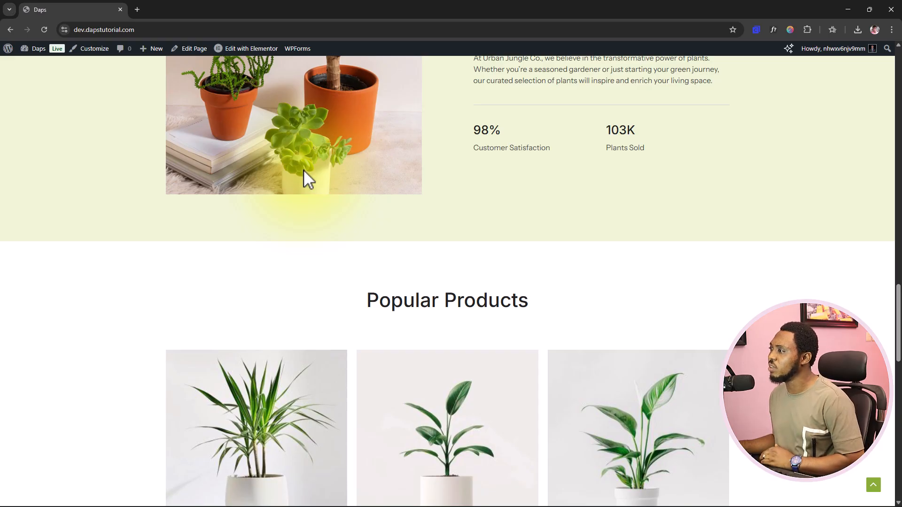
{"action": "mouse_move", "coordinate": [34, 50]}
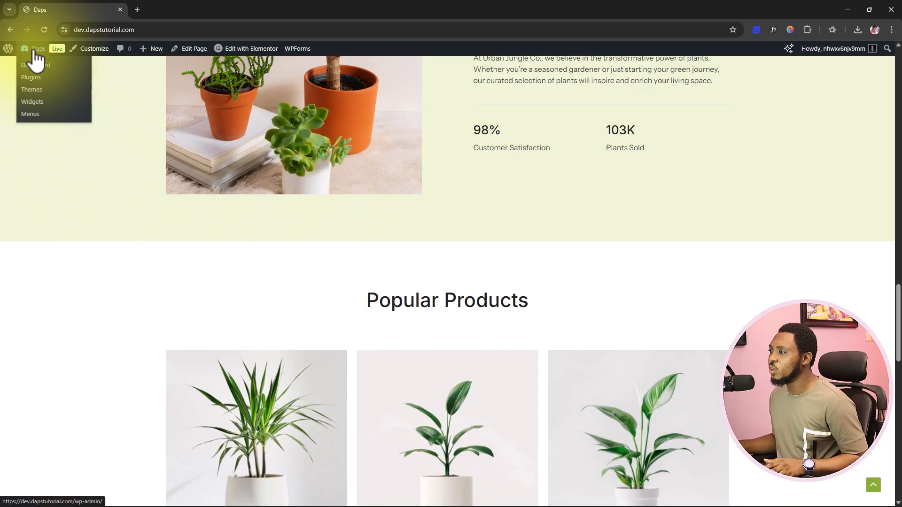
{"action": "left_click", "coordinate": [37, 66]}
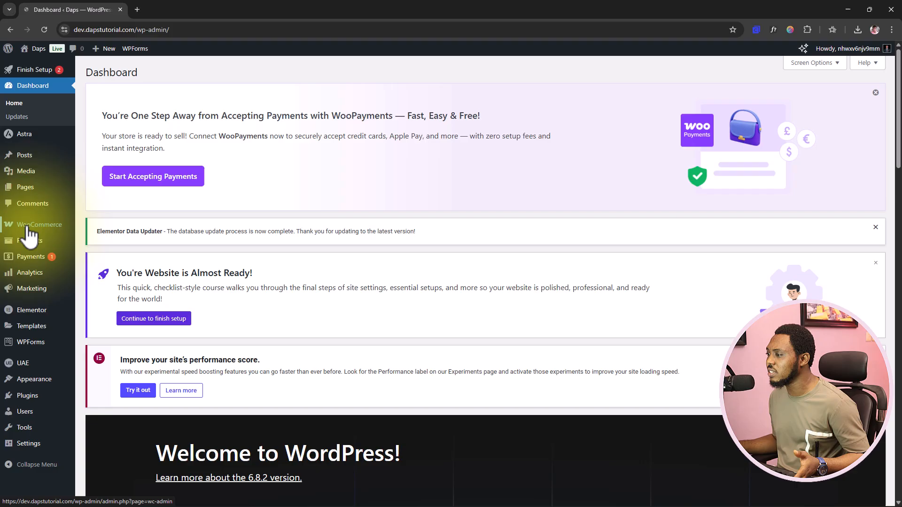
{"action": "mouse_move", "coordinate": [28, 230]}
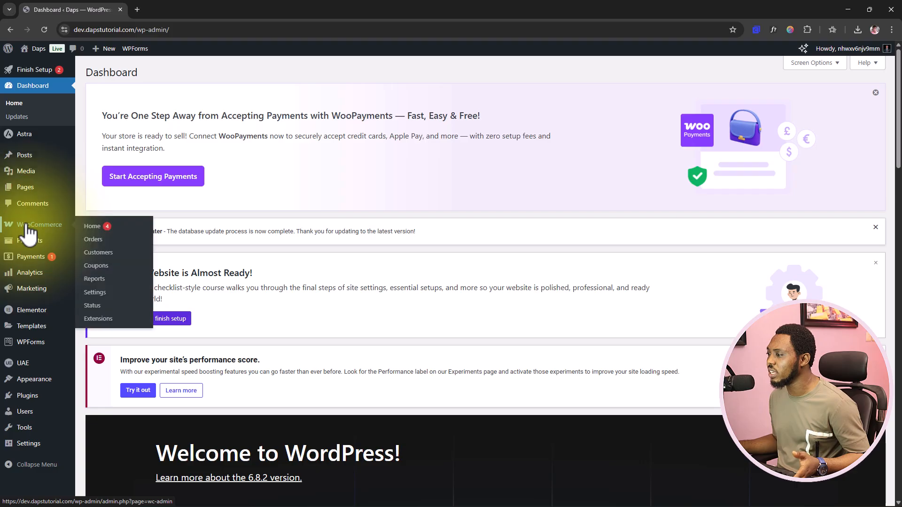
{"action": "left_click", "coordinate": [93, 239]}
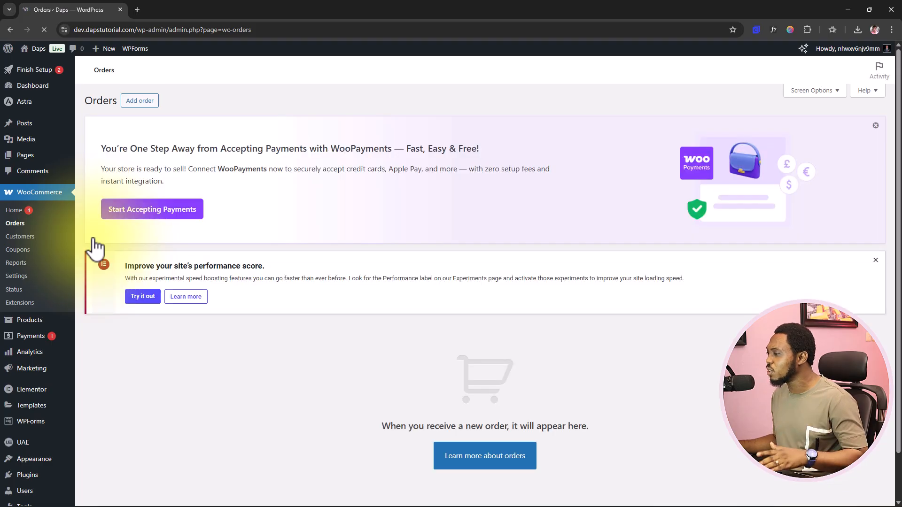
{"action": "scroll", "coordinate": [420, 221], "scroll_direction": "down", "scroll_amount": 1}
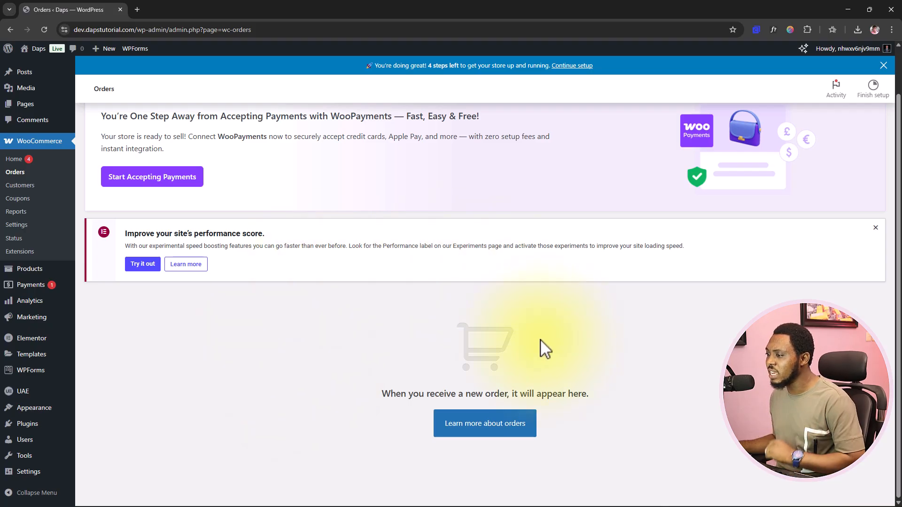
Search the plugin directory for "atum", then install and activate ATUM WooCommerce Inventory Management and Stock Tracking
{"action": "mouse_move", "coordinate": [33, 424]}
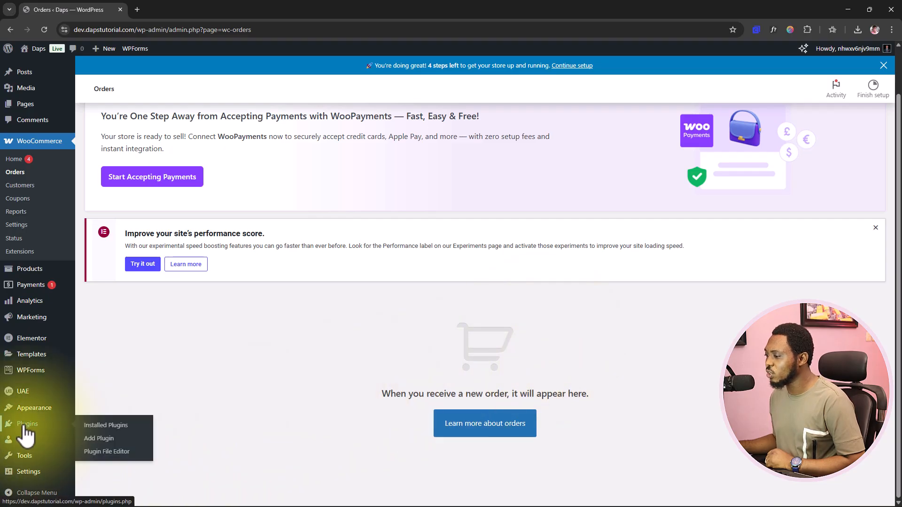
{"action": "left_click", "coordinate": [102, 446]}
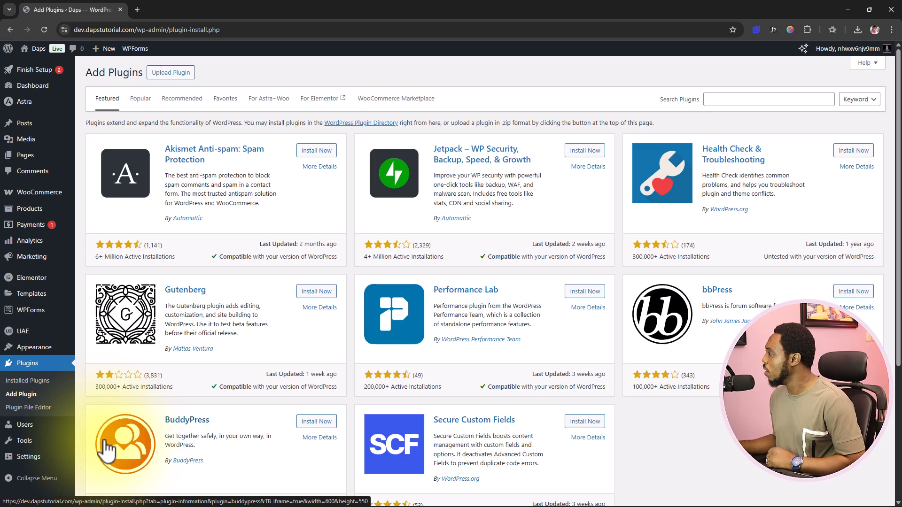
{"action": "left_click", "coordinate": [718, 98]}
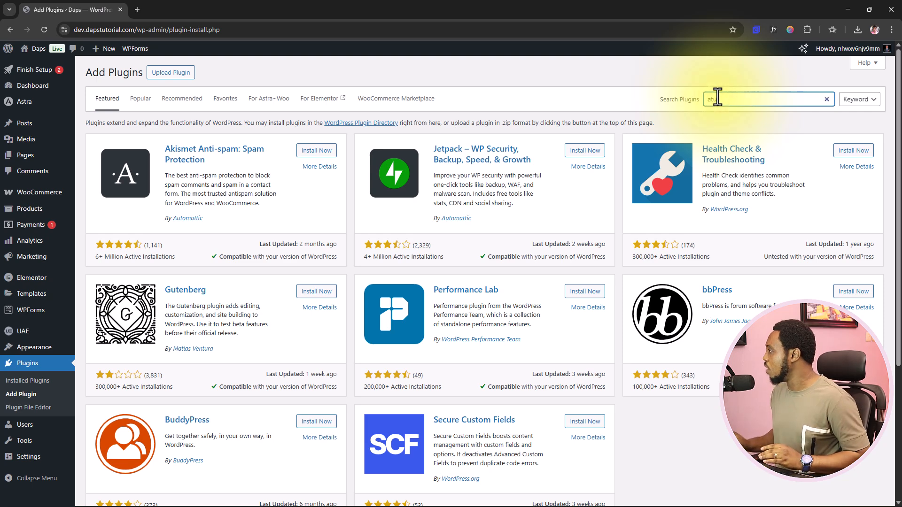
{"action": "type", "text": "atum"}
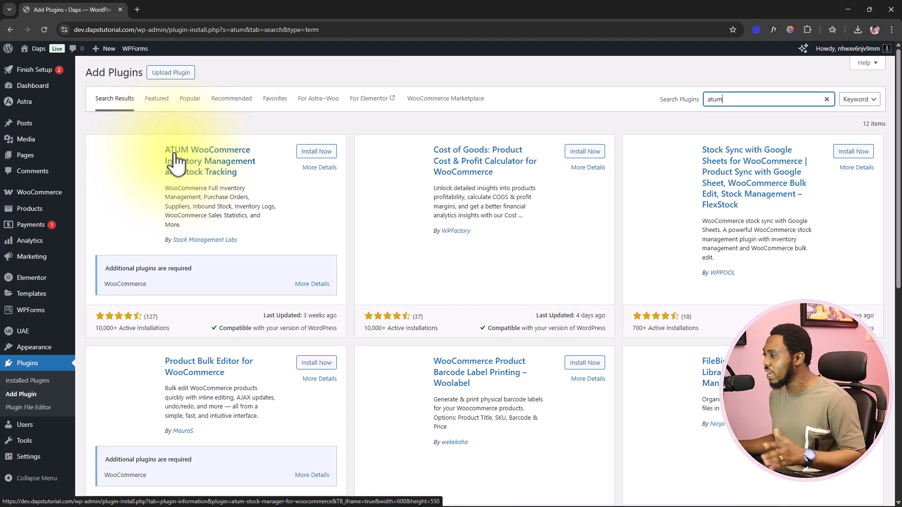
{"action": "left_click", "coordinate": [318, 154]}
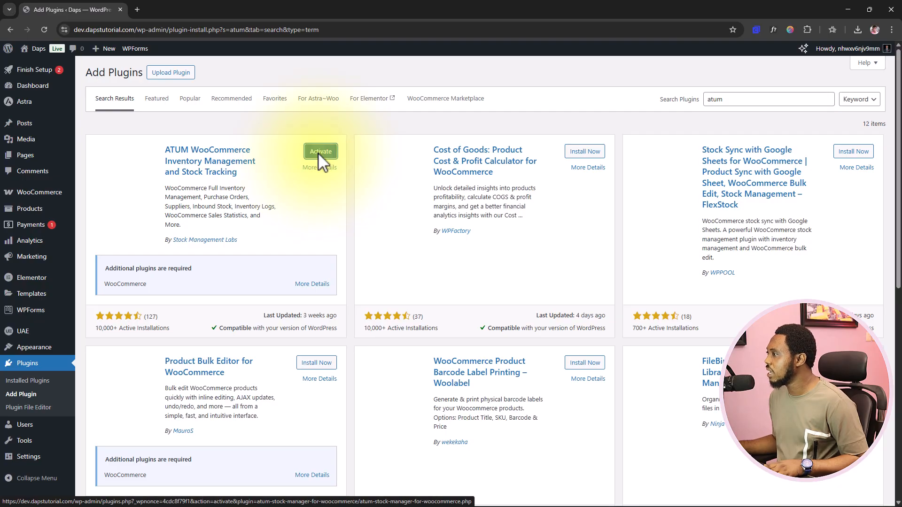
{"action": "left_click", "coordinate": [318, 152]}
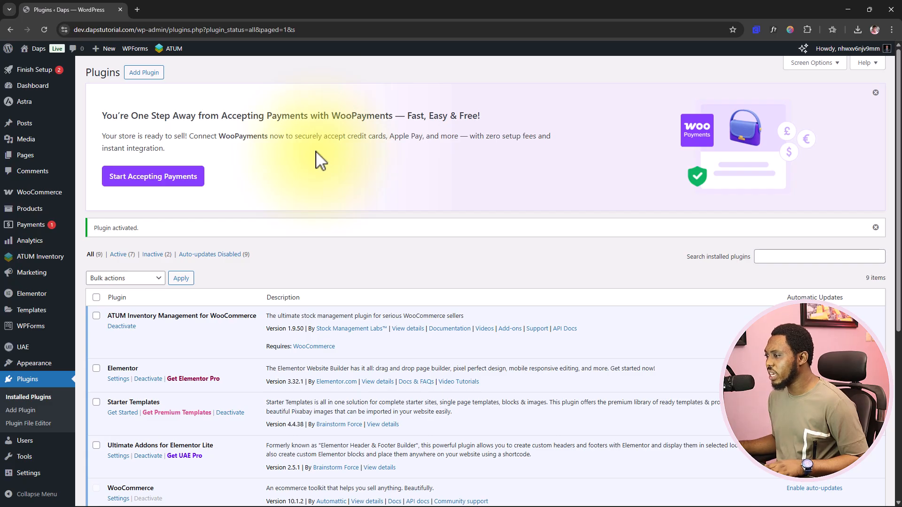
Open the ATUM Inventory dashboard and bring its ATUM Statistics chart into view
{"action": "mouse_move", "coordinate": [35, 266]}
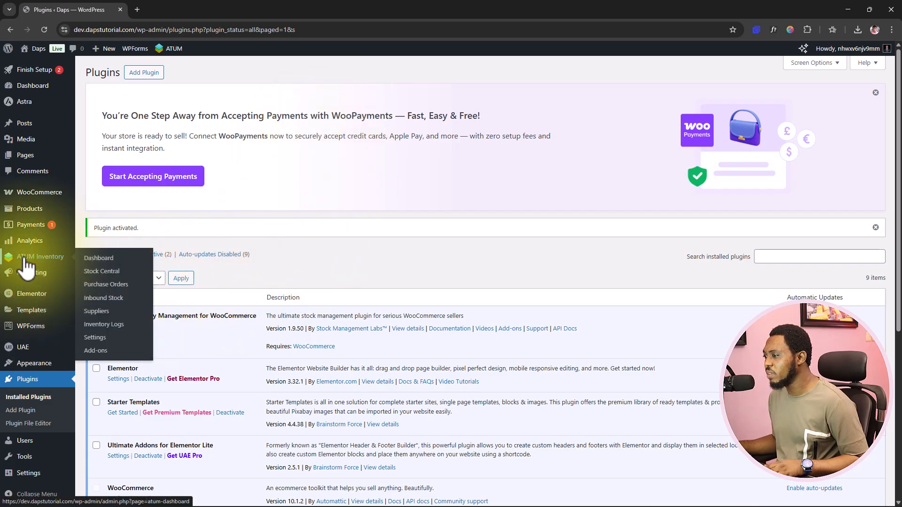
{"action": "left_click", "coordinate": [95, 259]}
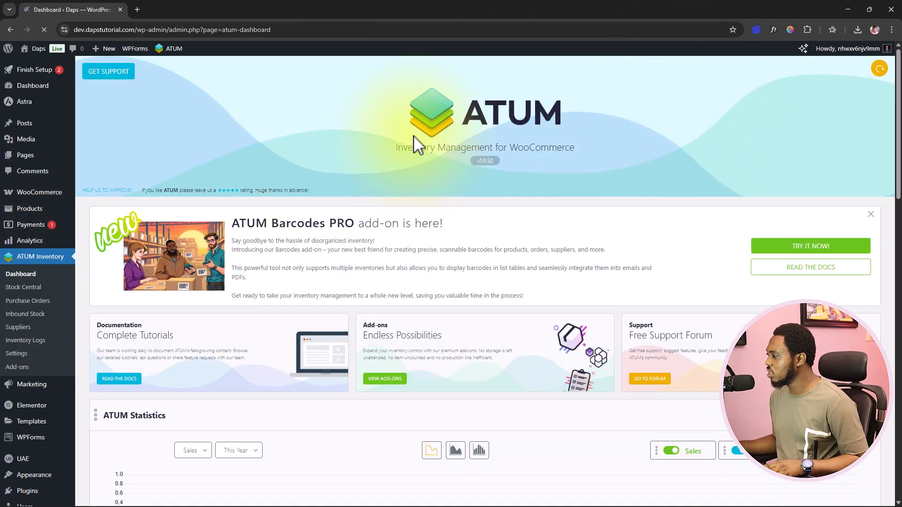
{"action": "scroll", "coordinate": [452, 136], "scroll_direction": "down", "scroll_amount": 4}
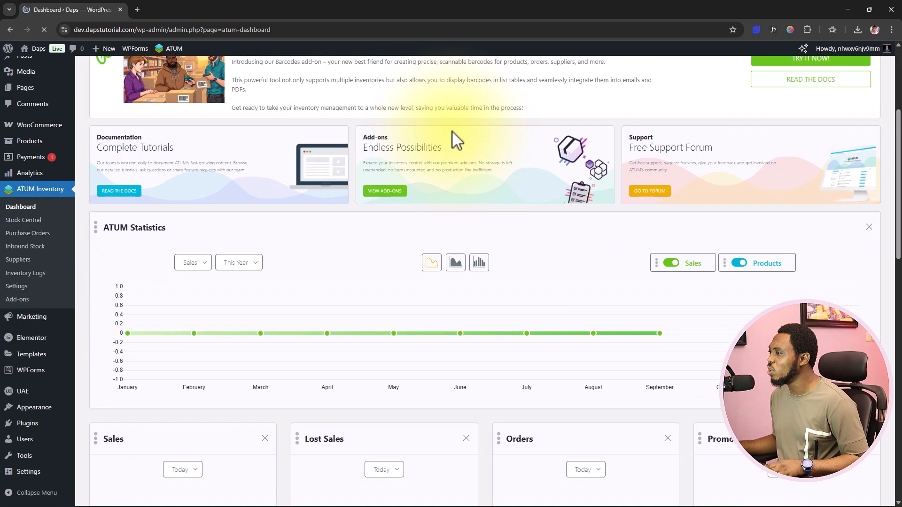
{"action": "scroll", "coordinate": [455, 139], "scroll_direction": "down", "scroll_amount": 3}
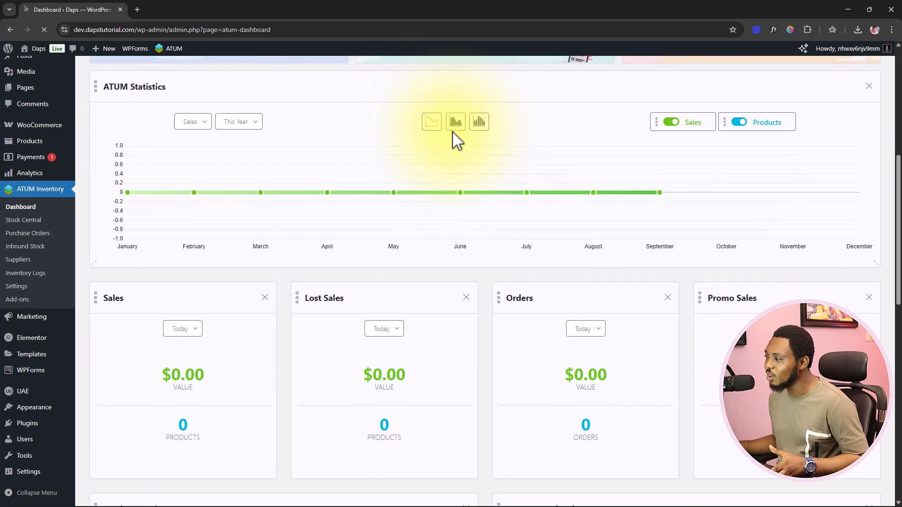
{"action": "scroll", "coordinate": [453, 133], "scroll_direction": "up", "scroll_amount": 1}
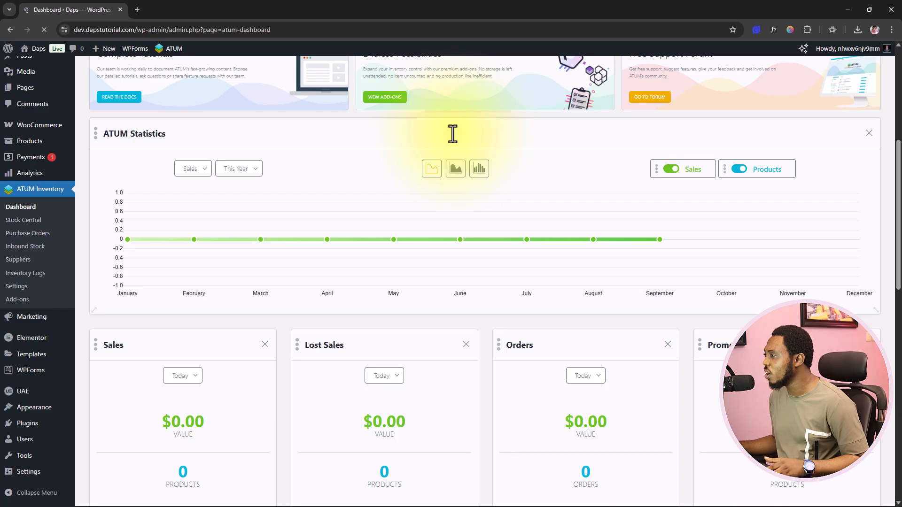
Examine the data type and time period options available for the ATUM Statistics chart
{"action": "left_click", "coordinate": [195, 170]}
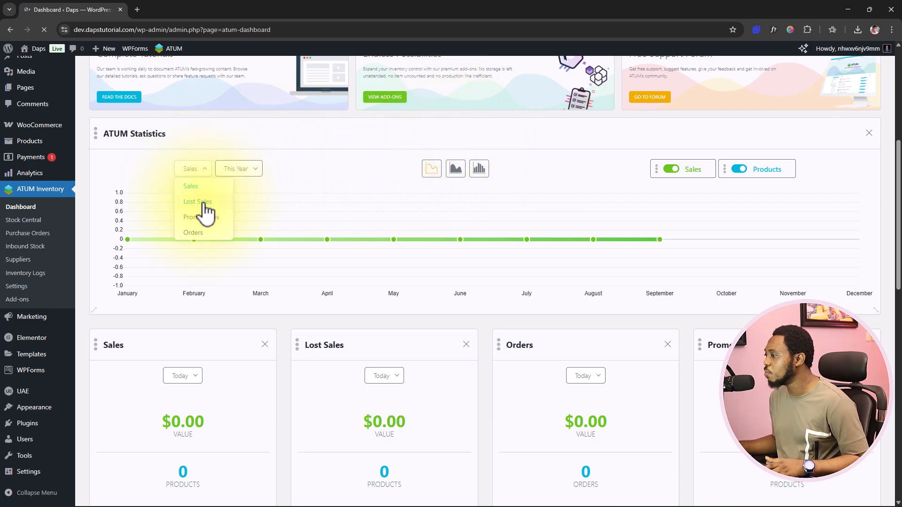
{"action": "left_click", "coordinate": [237, 170]}
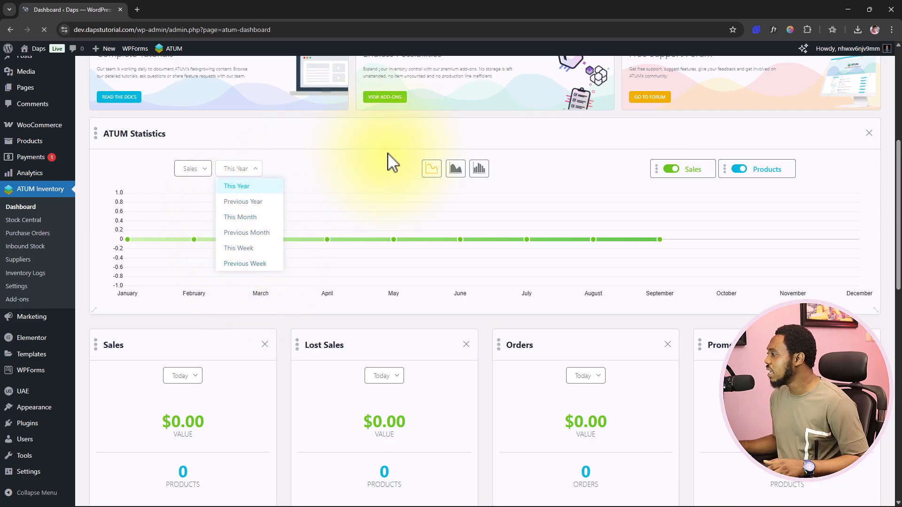
{"action": "left_click", "coordinate": [394, 163]}
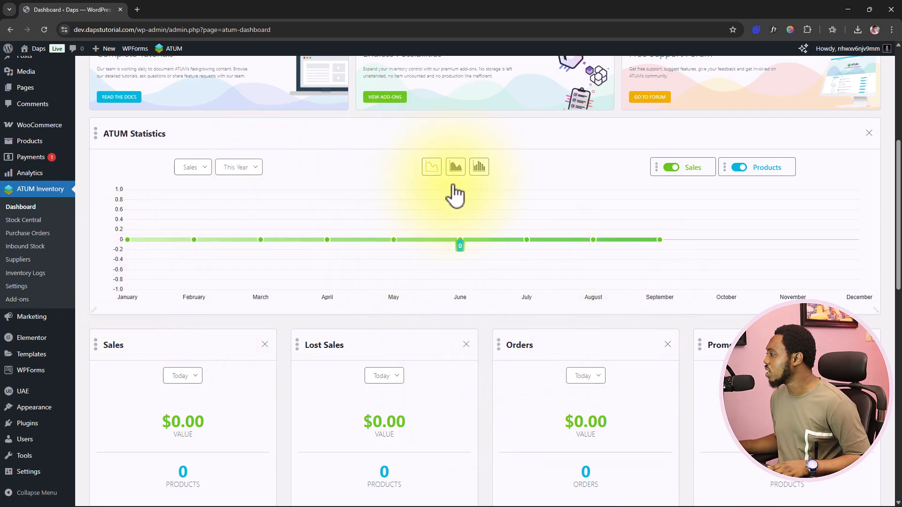
Preview the ATUM Statistics as an area chart, switch it to a bar chart, and set its period to This Month
{"action": "left_click", "coordinate": [456, 167]}
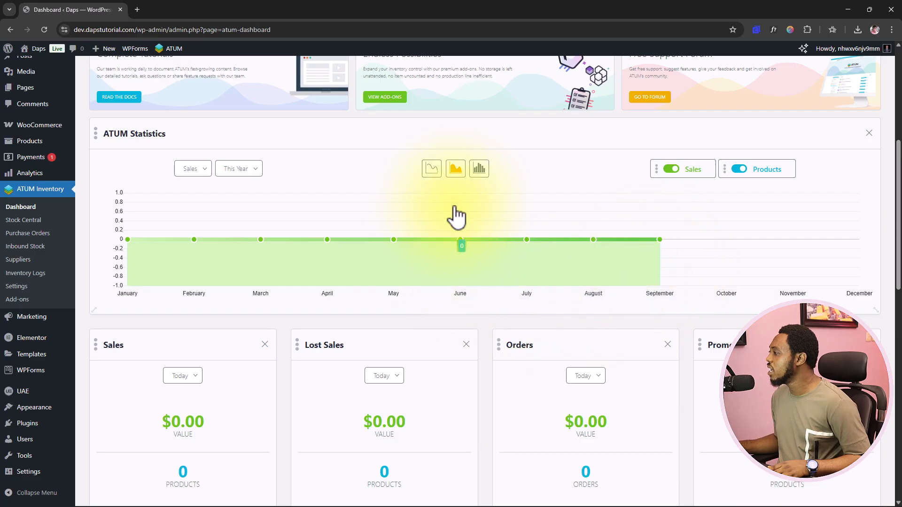
{"action": "left_click", "coordinate": [478, 170]}
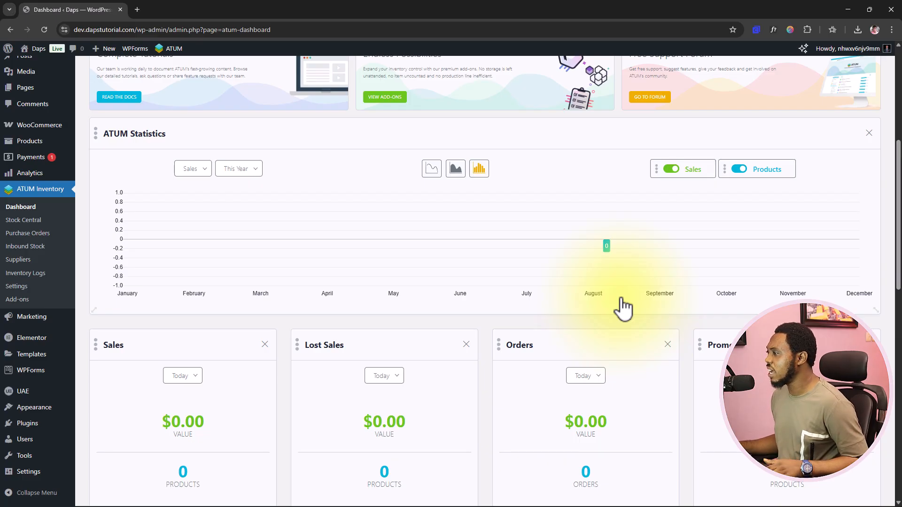
{"action": "left_click", "coordinate": [244, 169]}
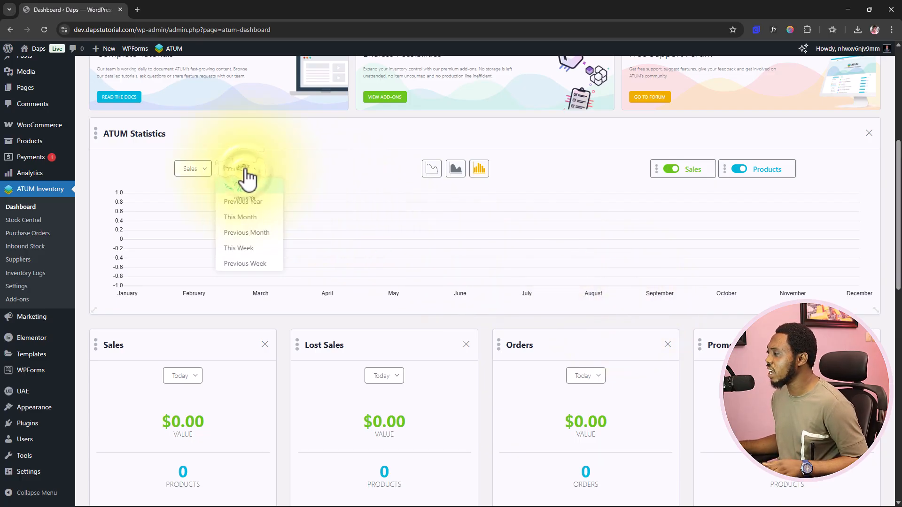
{"action": "left_click", "coordinate": [245, 217]}
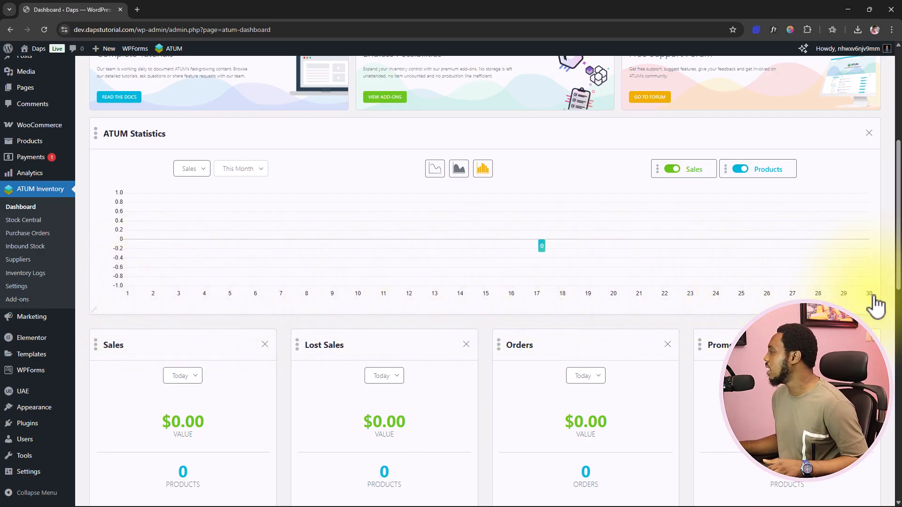
Toggle the Sales and Products series of the ATUM Statistics chart off and back on
{"action": "left_click", "coordinate": [672, 170]}
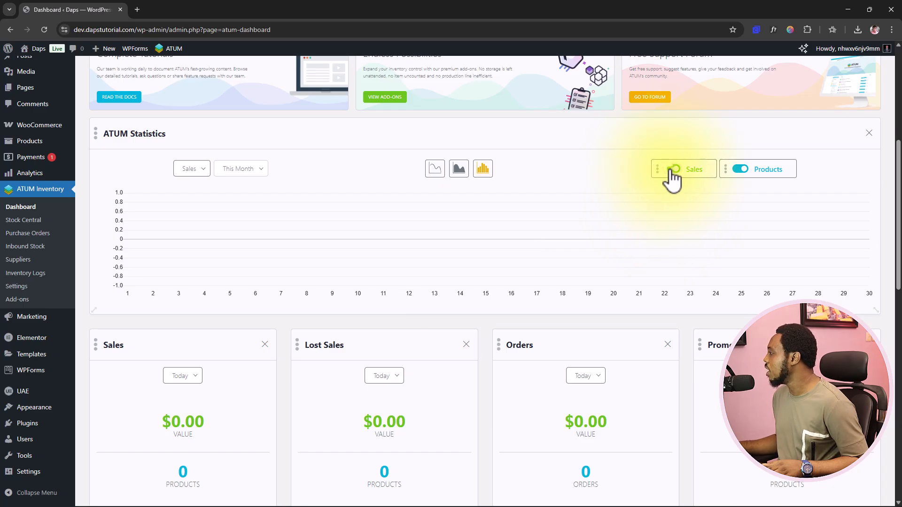
{"action": "left_click", "coordinate": [740, 173]}
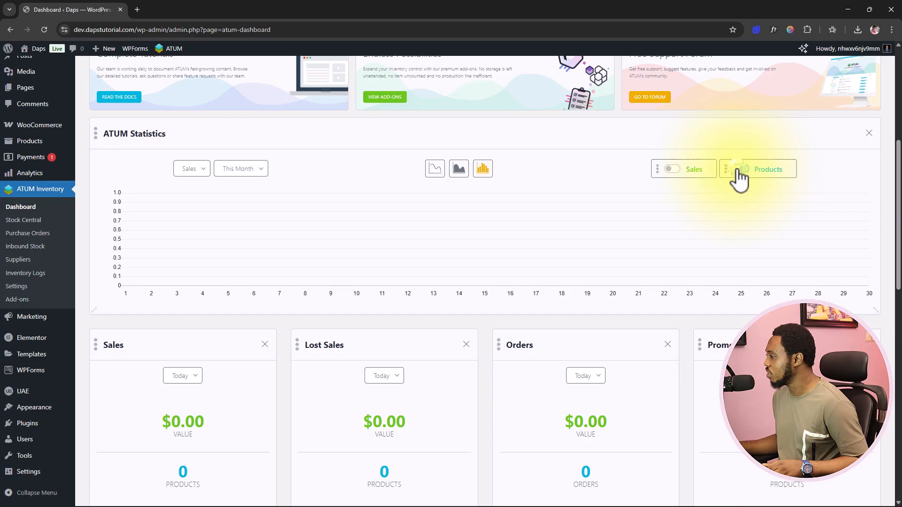
{"action": "left_click", "coordinate": [741, 170]}
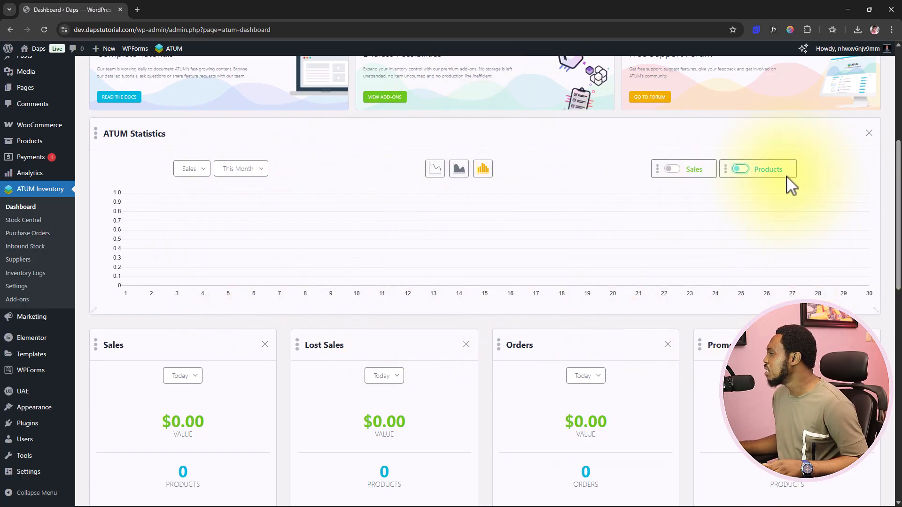
{"action": "left_click", "coordinate": [740, 170]}
{"action": "left_click", "coordinate": [673, 171]}
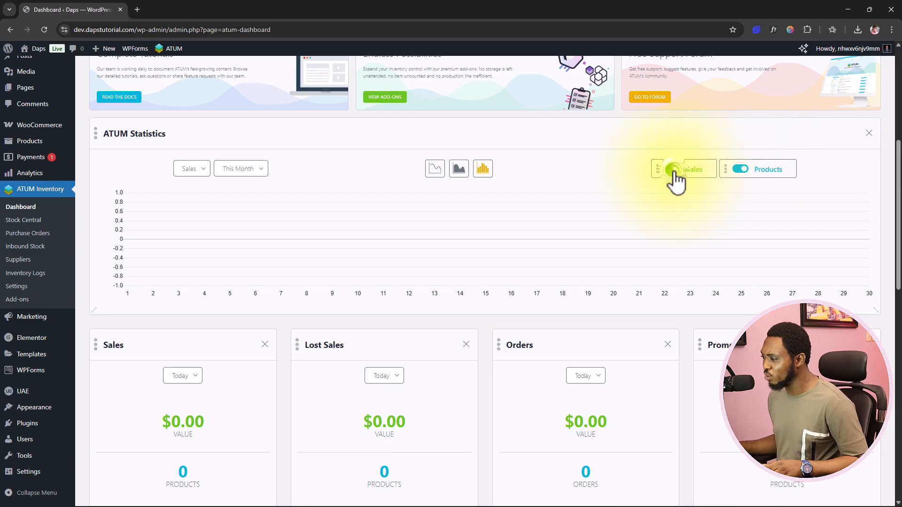
Review the sales, lost sales, orders, promo sales and stock widgets, checking the period options for Sales and Lost Sales
{"action": "scroll", "coordinate": [511, 193], "scroll_direction": "down", "scroll_amount": 1}
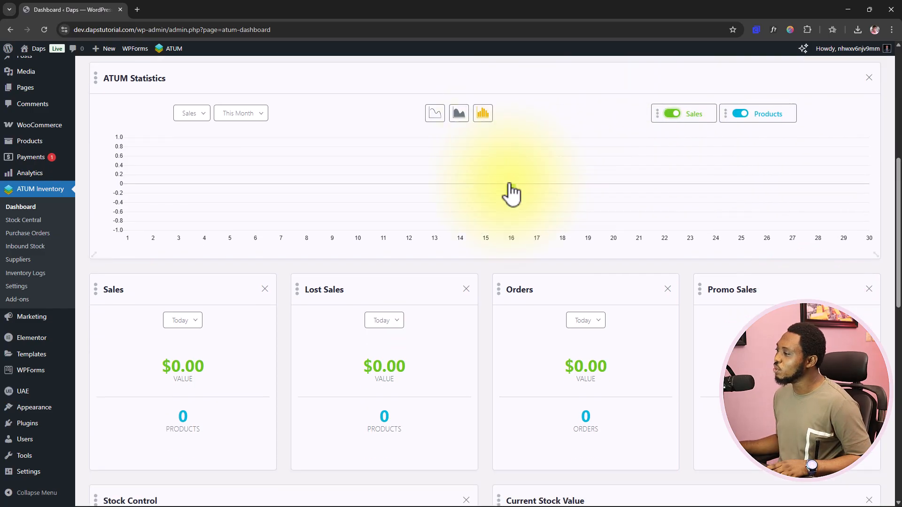
{"action": "scroll", "coordinate": [512, 193], "scroll_direction": "down", "scroll_amount": 2}
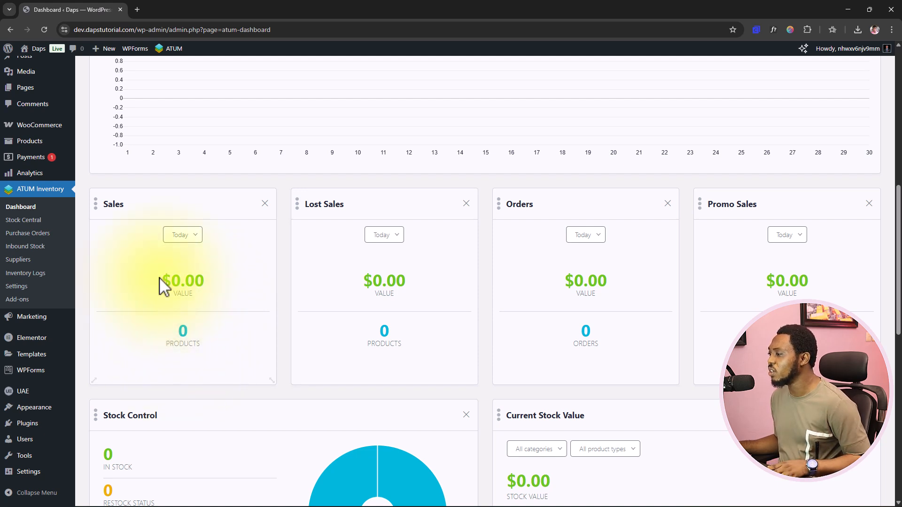
{"action": "left_click_drag", "start_coordinate": [167, 279], "coordinate": [170, 279]}
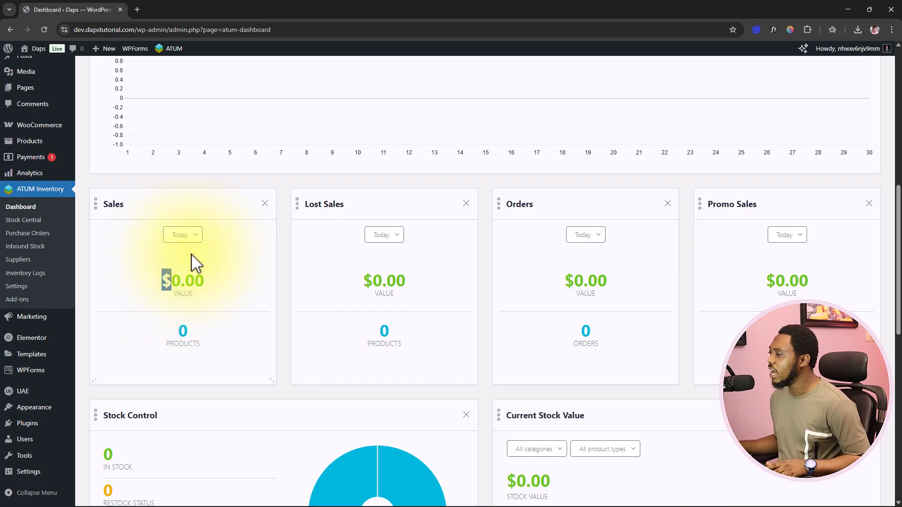
{"action": "left_click", "coordinate": [184, 237]}
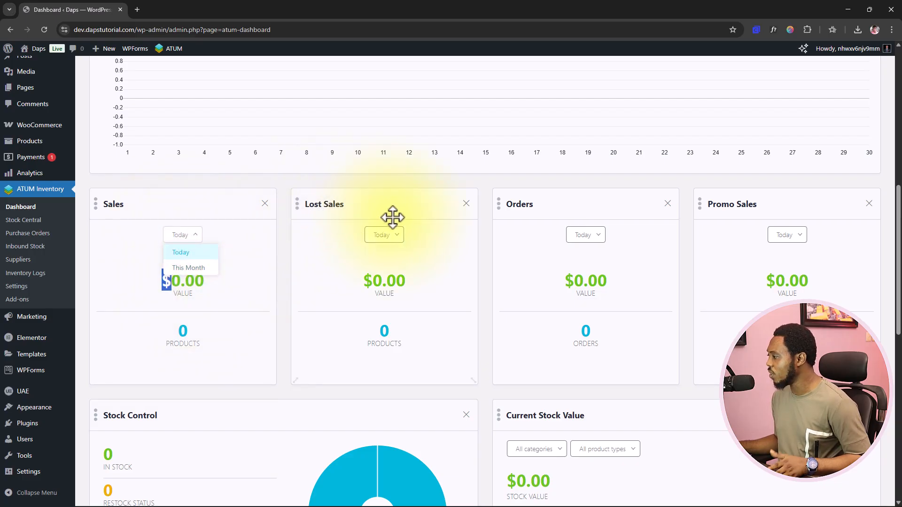
{"action": "left_click", "coordinate": [395, 237]}
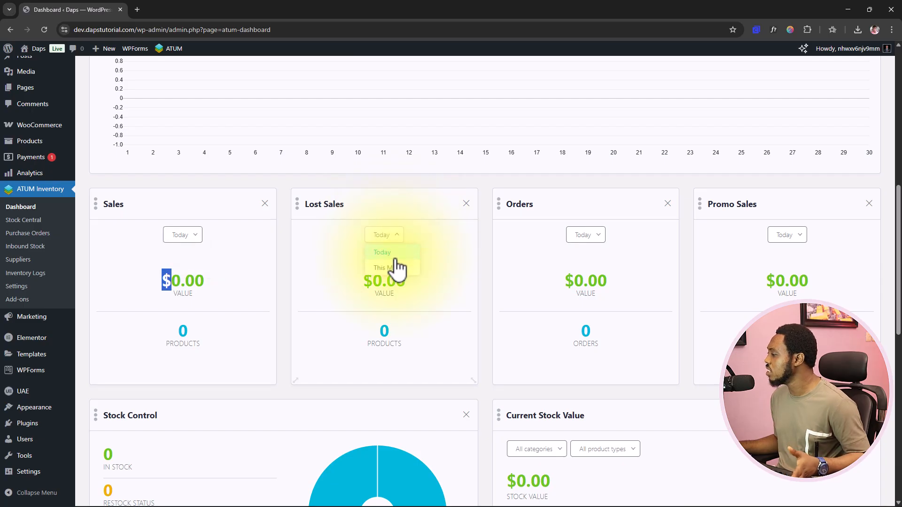
{"action": "left_click", "coordinate": [427, 315]}
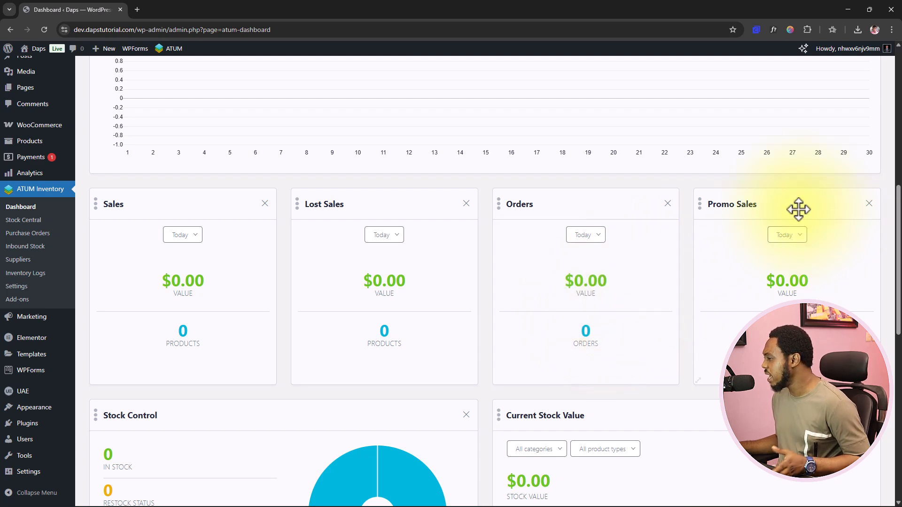
{"action": "scroll", "coordinate": [796, 206], "scroll_direction": "down", "scroll_amount": 3}
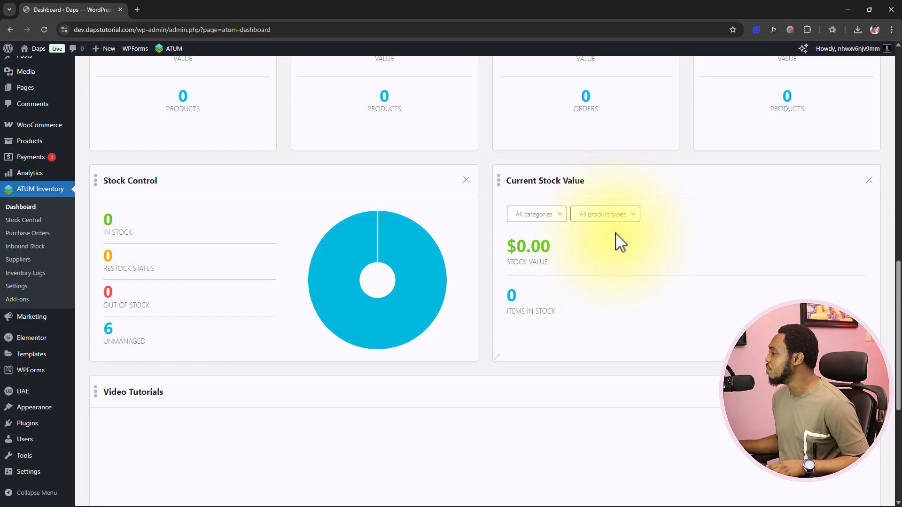
Check the category and product type filter options of the Current Stock Value widget
{"action": "left_click", "coordinate": [536, 215]}
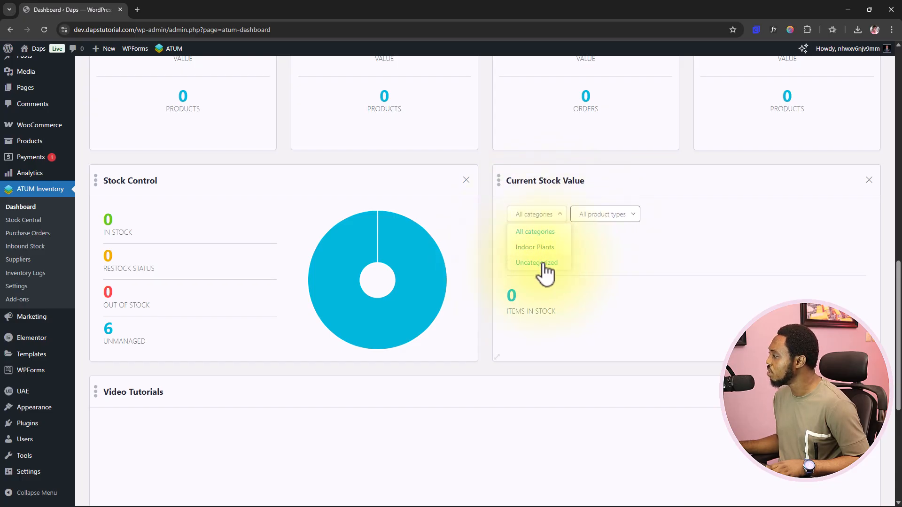
{"action": "left_click", "coordinate": [635, 218]}
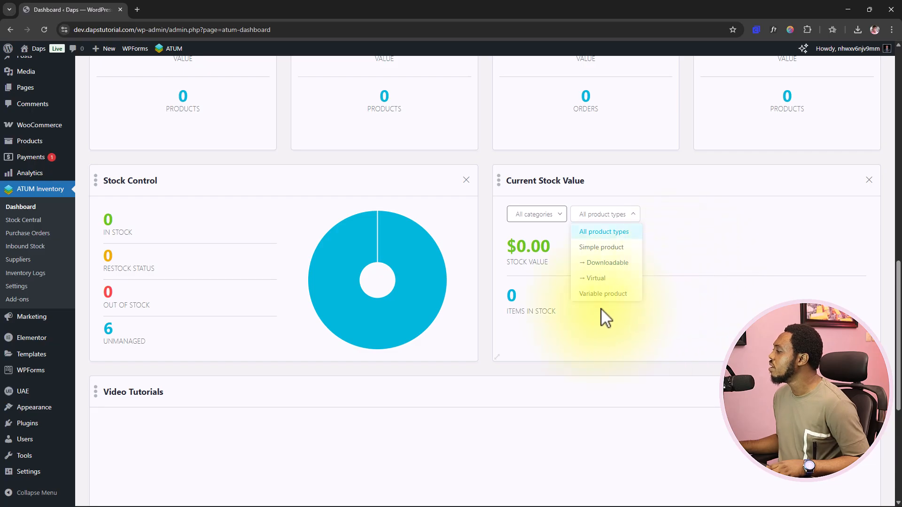
{"action": "left_click", "coordinate": [722, 230]}
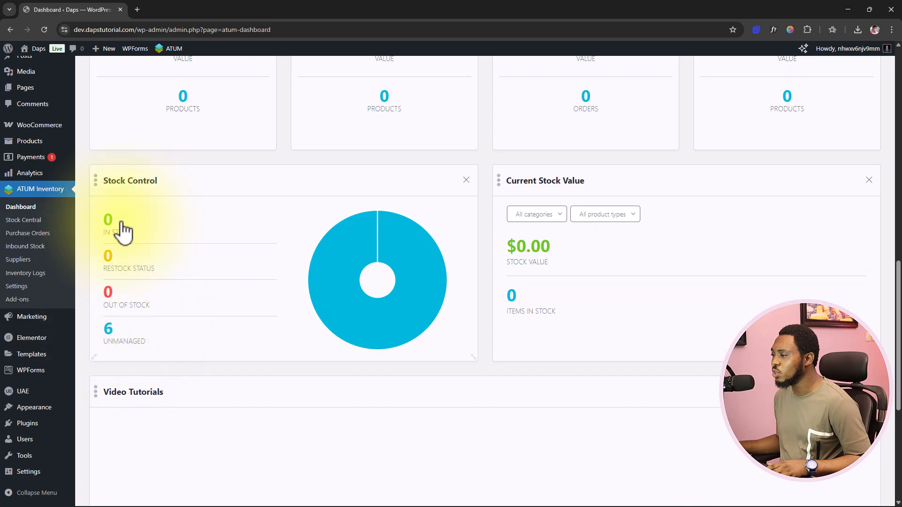
Open the WooCommerce products list and review the stock status of its products
{"action": "scroll", "coordinate": [32, 161], "scroll_direction": "up", "scroll_amount": 2}
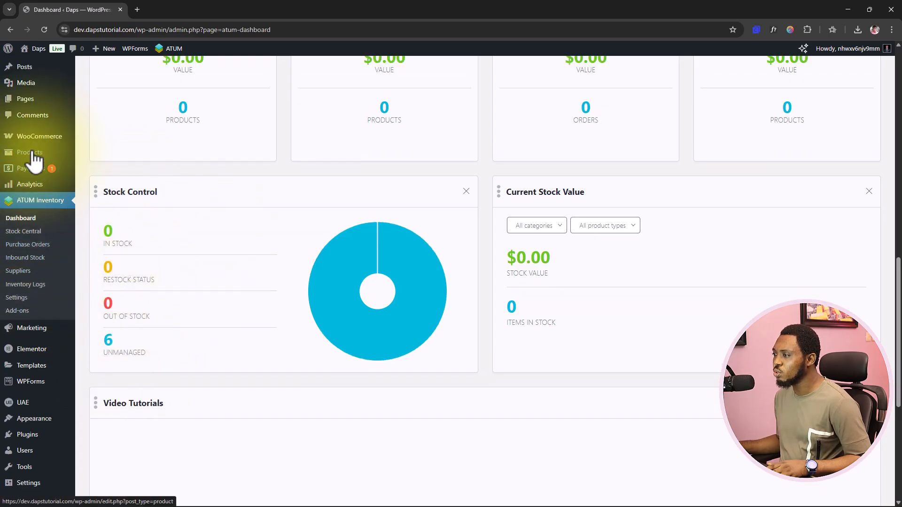
{"action": "mouse_move", "coordinate": [32, 212]}
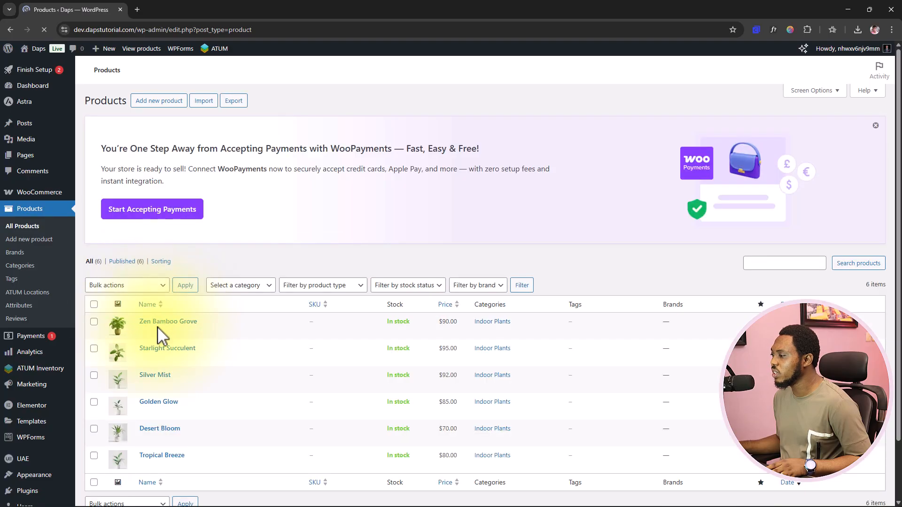
{"action": "scroll", "coordinate": [291, 358], "scroll_direction": "down", "scroll_amount": 2}
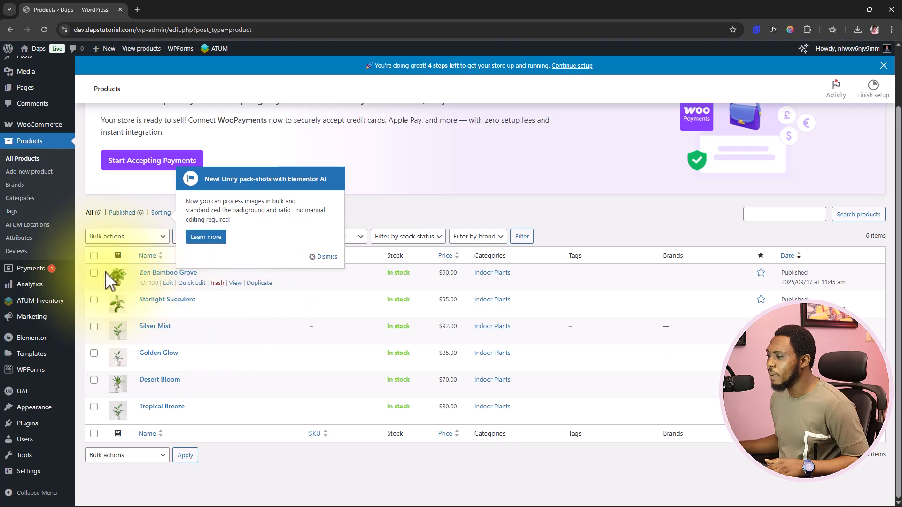
In the ATUM settings tools, run the WooCommerce manage stock update with Manage Stock for all products, dismissing the add-on promotion first
{"action": "mouse_move", "coordinate": [47, 301]}
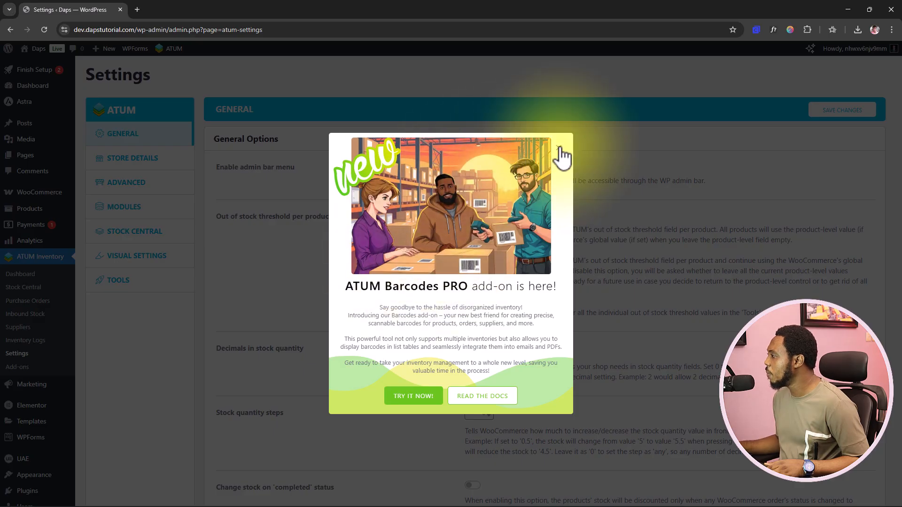
{"action": "left_click", "coordinate": [559, 149]}
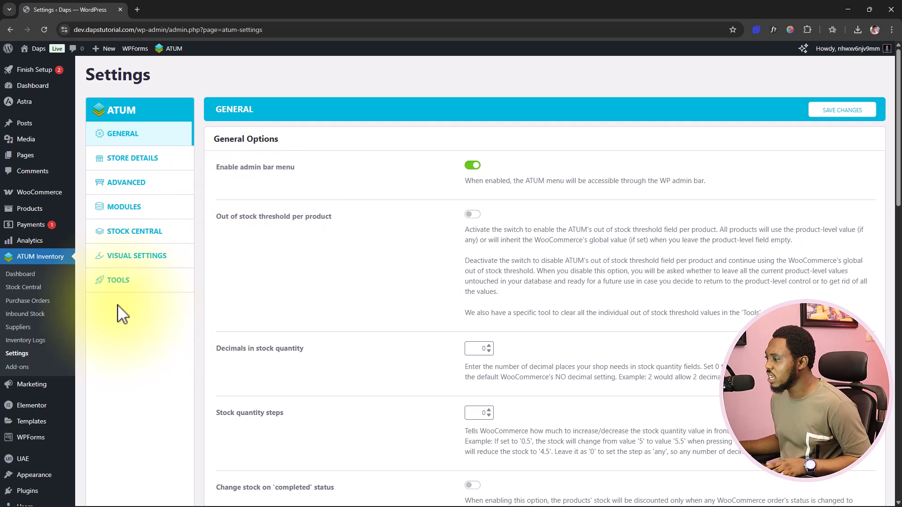
{"action": "left_click", "coordinate": [118, 284]}
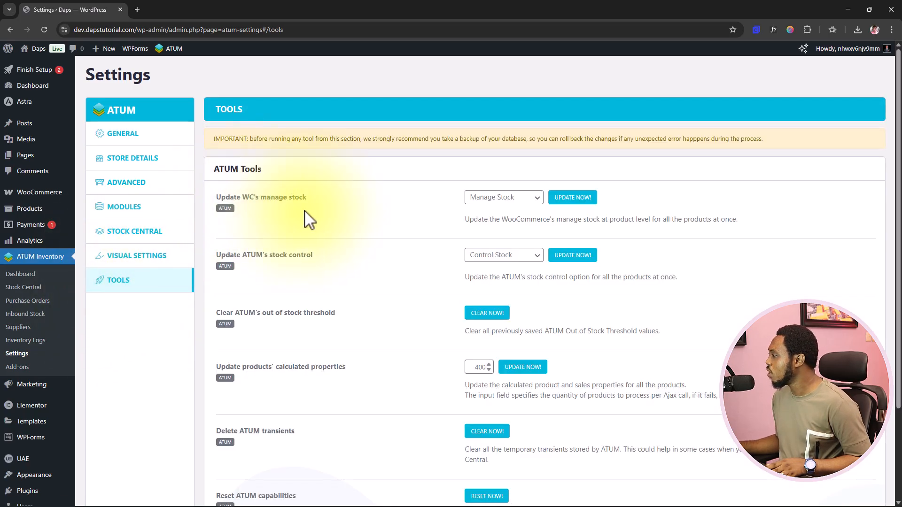
{"action": "left_click", "coordinate": [522, 198]}
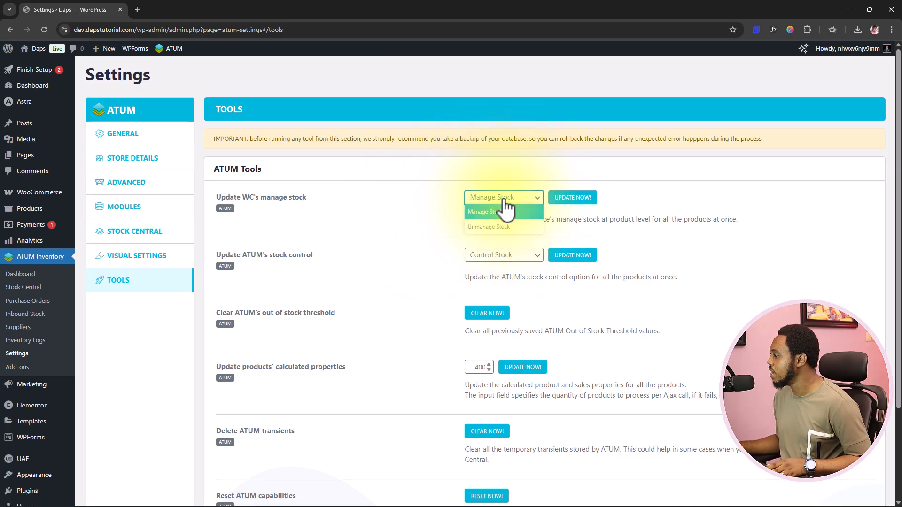
{"action": "left_click", "coordinate": [504, 200]}
{"action": "left_click", "coordinate": [583, 200]}
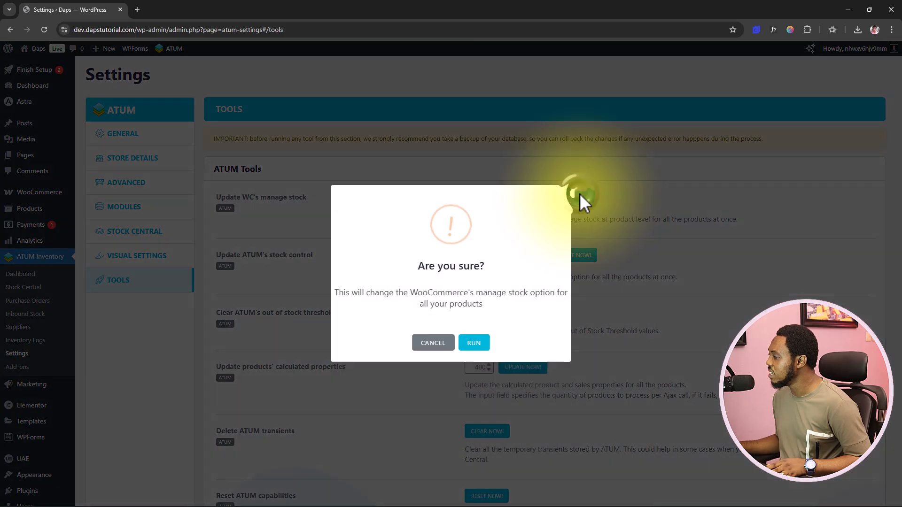
{"action": "left_click", "coordinate": [463, 343]}
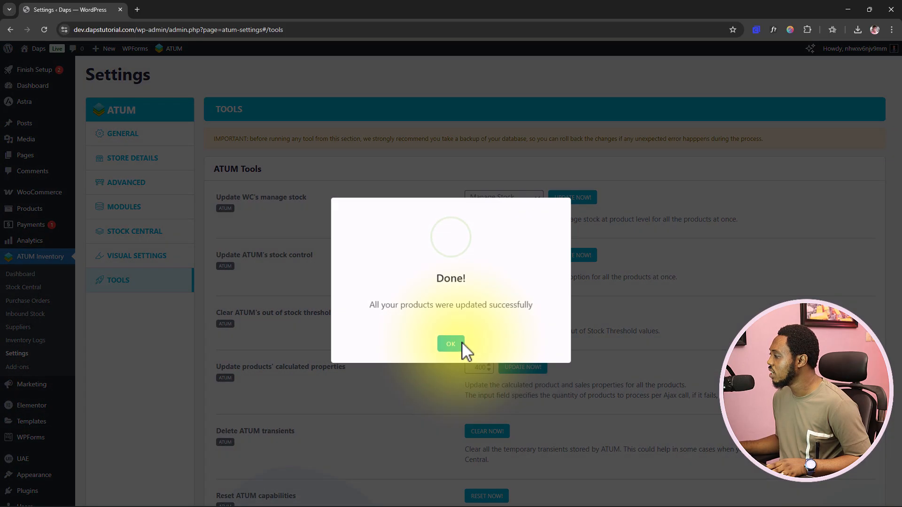
{"action": "left_click", "coordinate": [461, 342]}
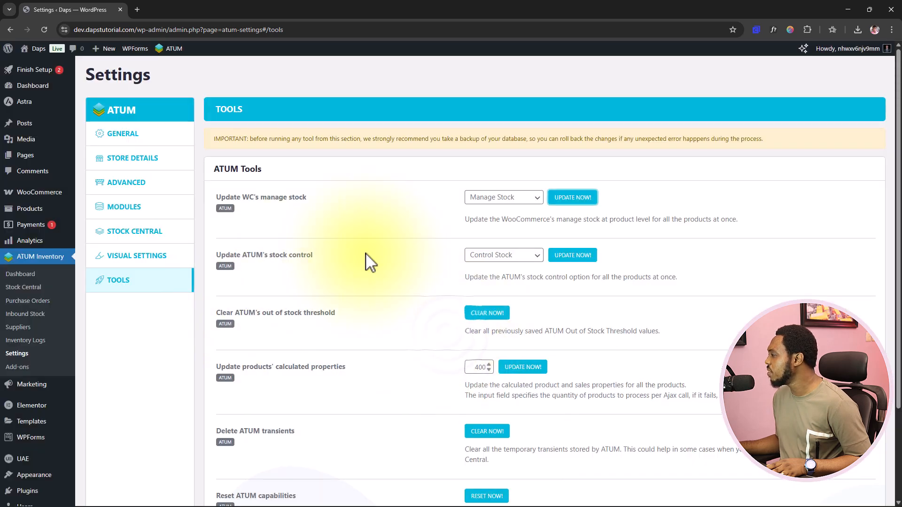
Run the ATUM stock control update with Control Stock for all products
{"action": "left_click", "coordinate": [538, 261]}
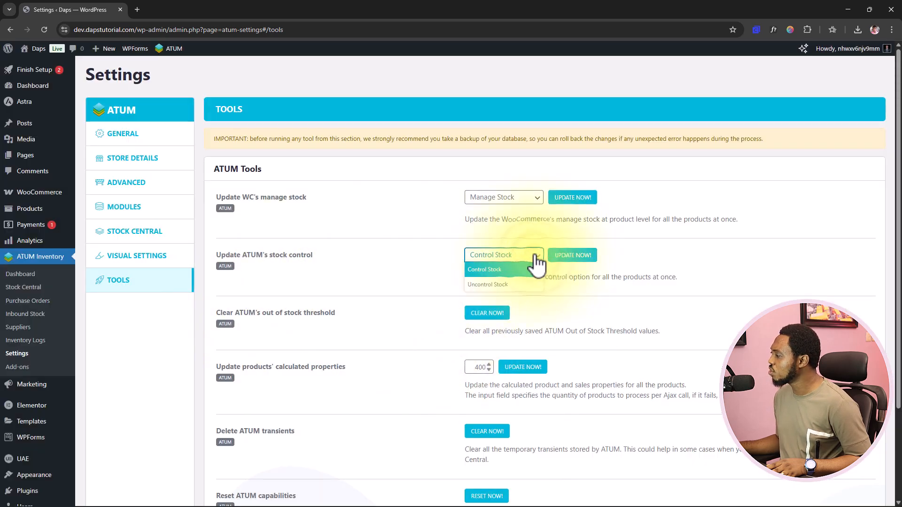
{"action": "left_click", "coordinate": [573, 257]}
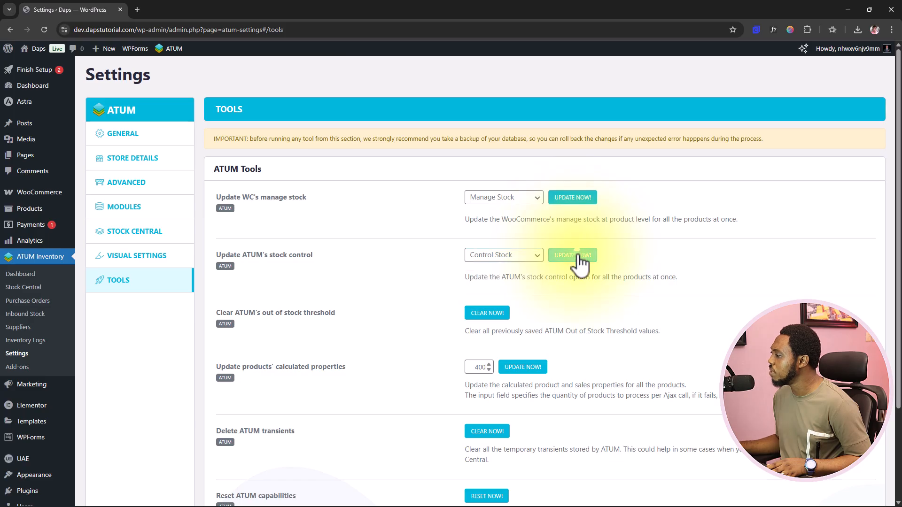
{"action": "left_click", "coordinate": [574, 256]}
{"action": "left_click", "coordinate": [473, 343]}
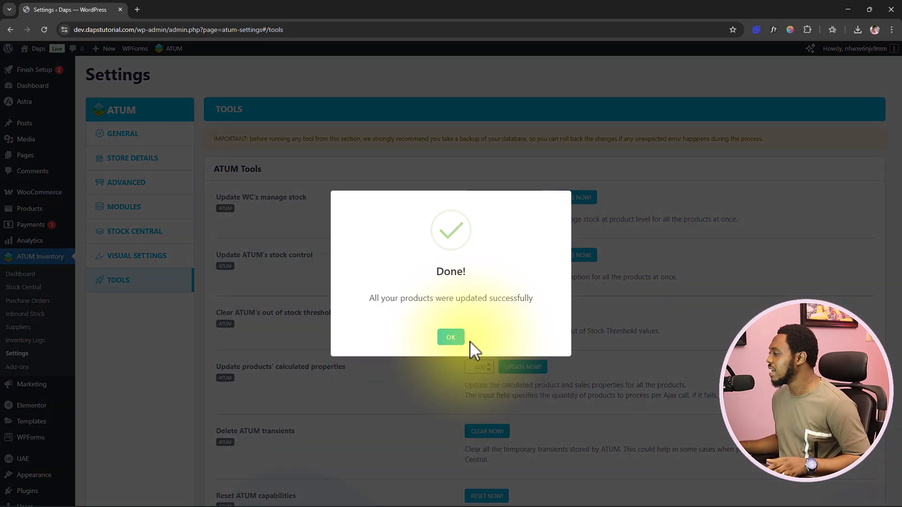
{"action": "left_click", "coordinate": [438, 338]}
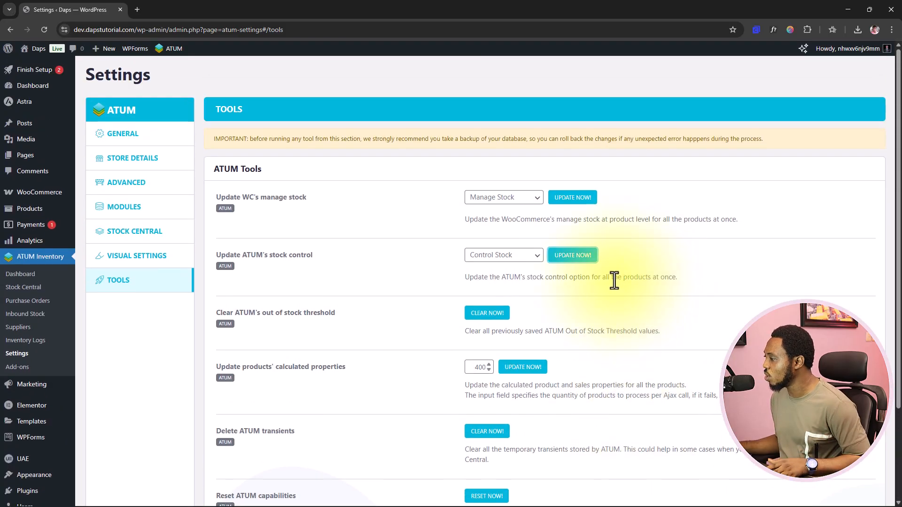
Run the Delete ATUM transients tool to clear all temporary data
{"action": "scroll", "coordinate": [423, 349], "scroll_direction": "down", "scroll_amount": 1}
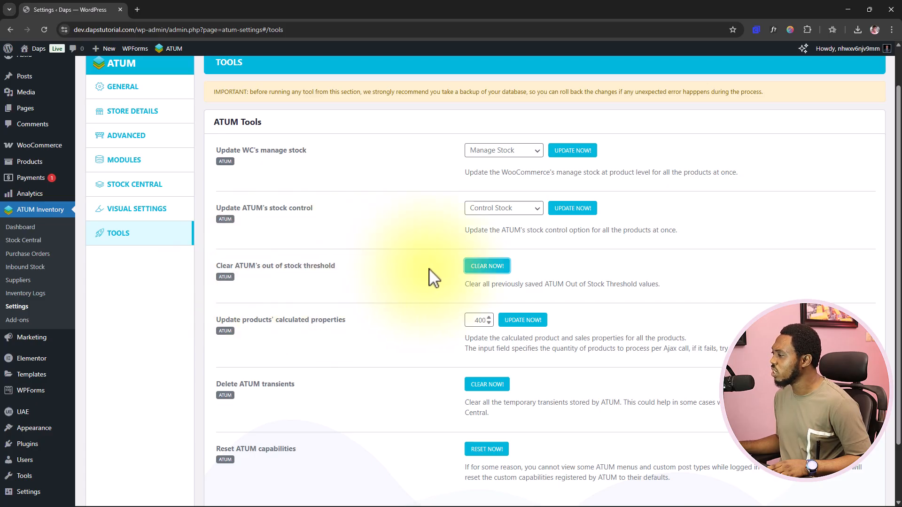
{"action": "scroll", "coordinate": [310, 271], "scroll_direction": "down", "scroll_amount": 2}
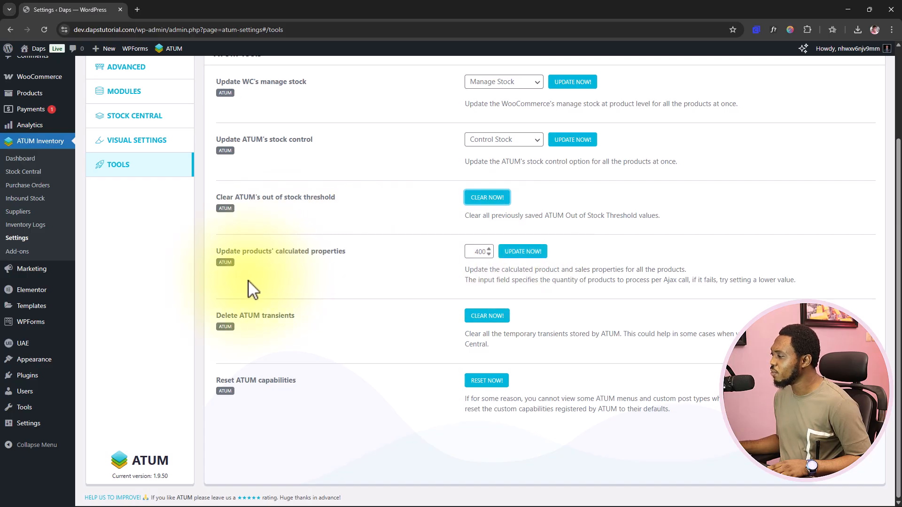
{"action": "left_click", "coordinate": [484, 316]}
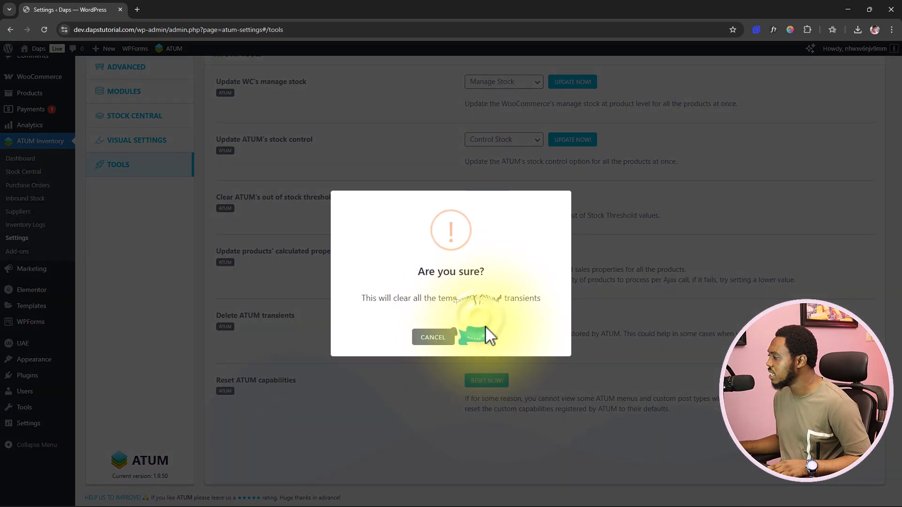
{"action": "left_click", "coordinate": [478, 339]}
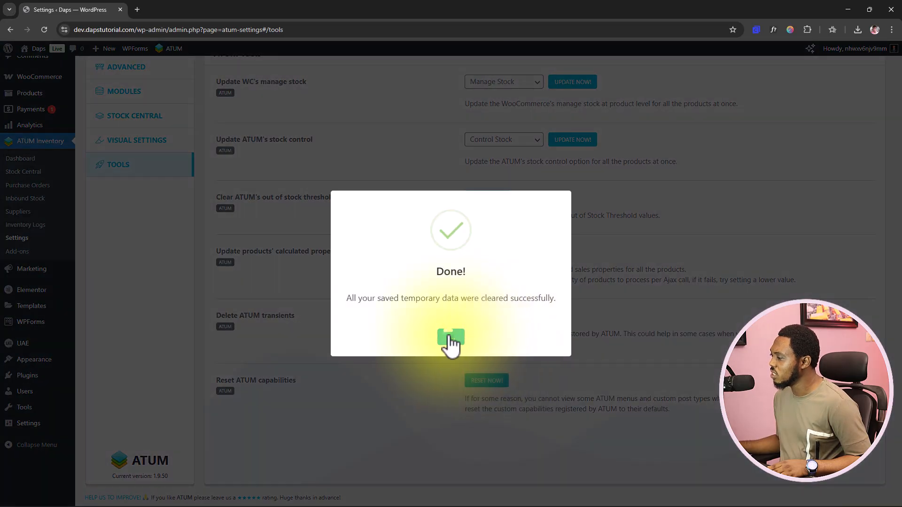
{"action": "left_click", "coordinate": [447, 337]}
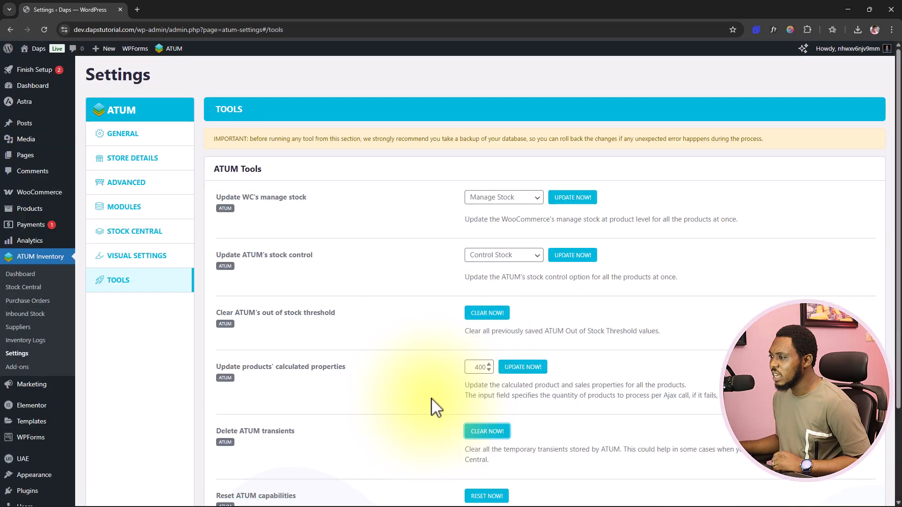
Return to the ATUM dashboard and check the product counts in the Stock Control widget
{"action": "left_click", "coordinate": [28, 276]}
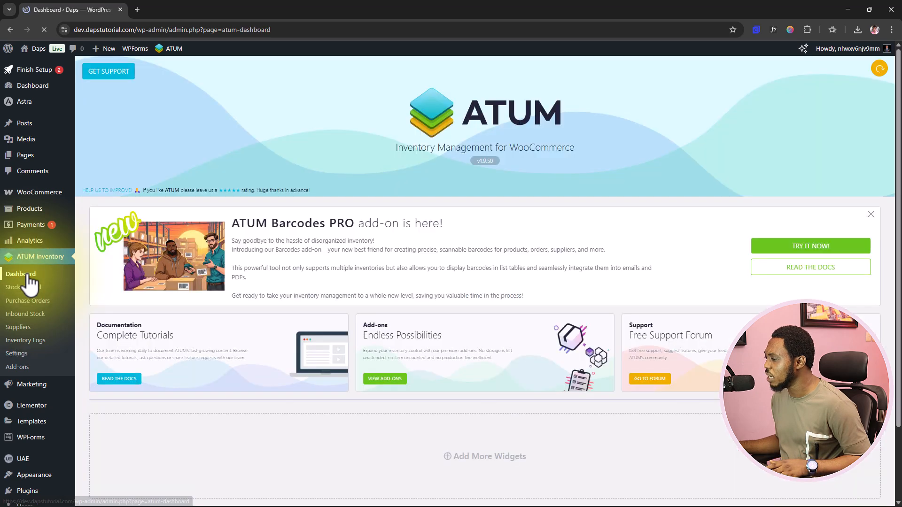
{"action": "scroll", "coordinate": [310, 275], "scroll_direction": "down", "scroll_amount": 7}
{"action": "scroll", "coordinate": [310, 275], "scroll_direction": "down", "scroll_amount": 7}
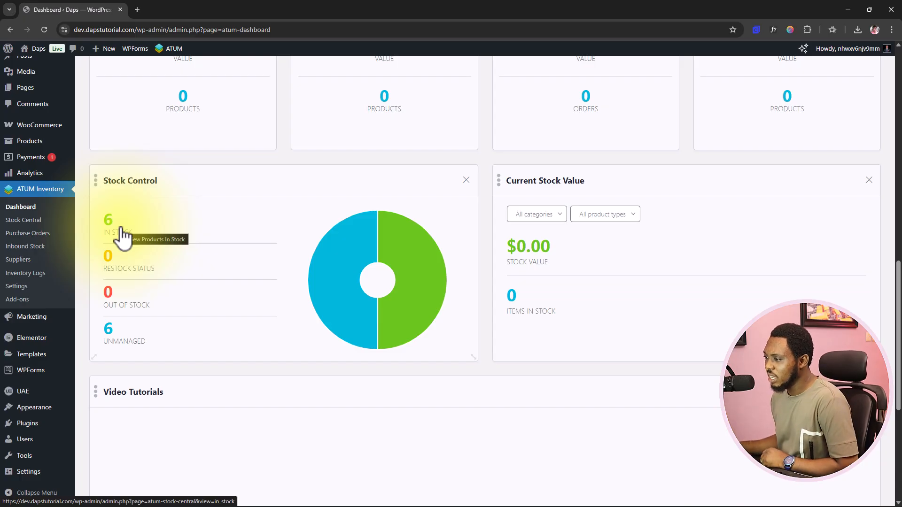
Disable the admin bar menu in the ATUM general settings and save the changes
{"action": "left_click", "coordinate": [18, 288]}
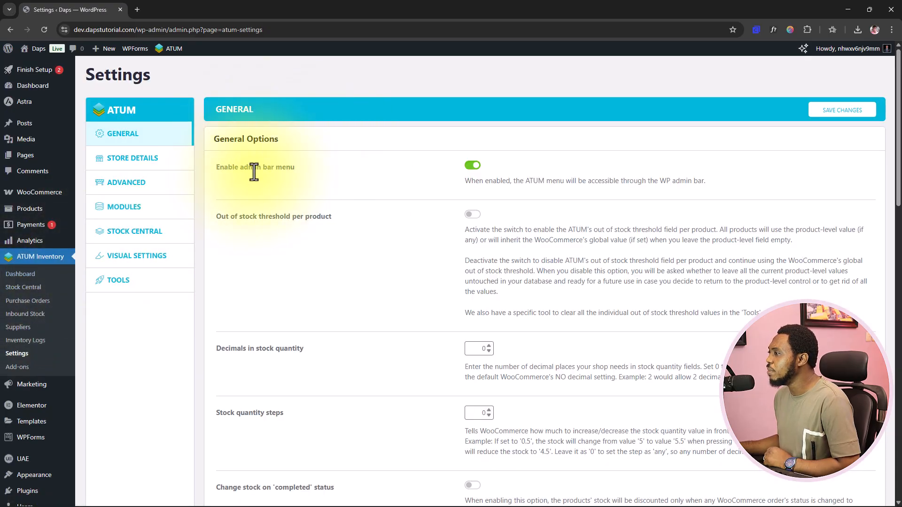
{"action": "mouse_move", "coordinate": [183, 50]}
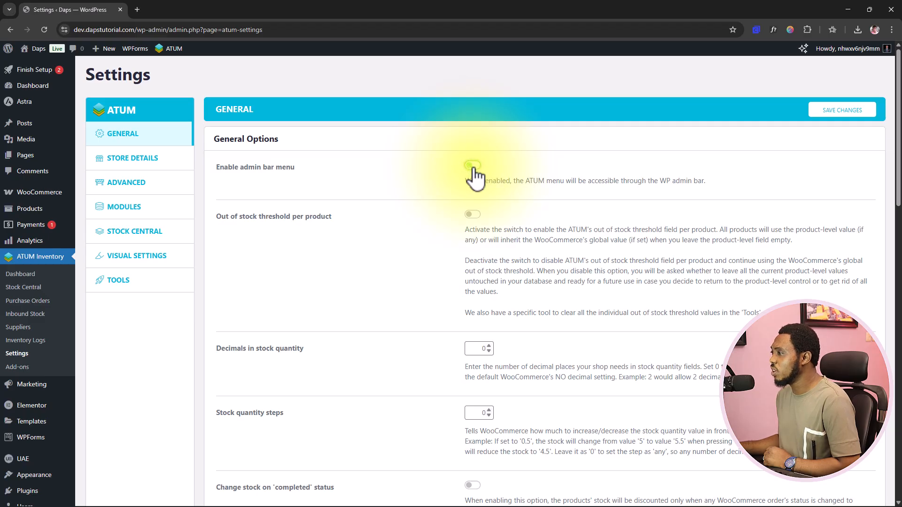
{"action": "left_click", "coordinate": [854, 112]}
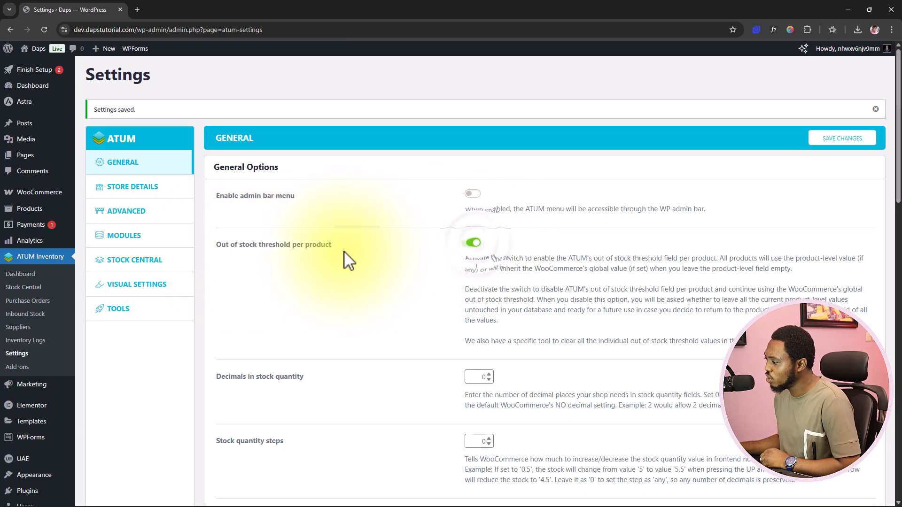
Review the remaining ATUM general options, from stock quantity decimals and steps through the List Tables settings
{"action": "scroll", "coordinate": [366, 258], "scroll_direction": "down", "scroll_amount": 3}
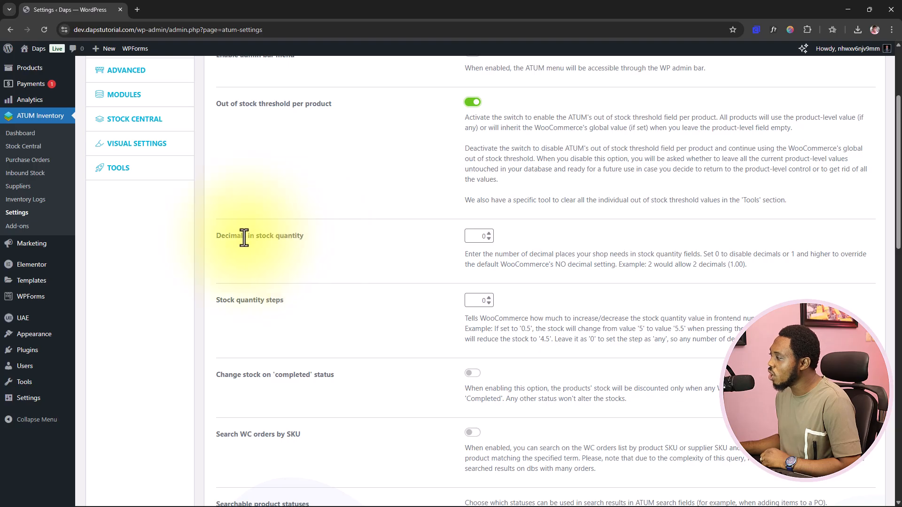
{"action": "scroll", "coordinate": [329, 263], "scroll_direction": "down", "scroll_amount": 2}
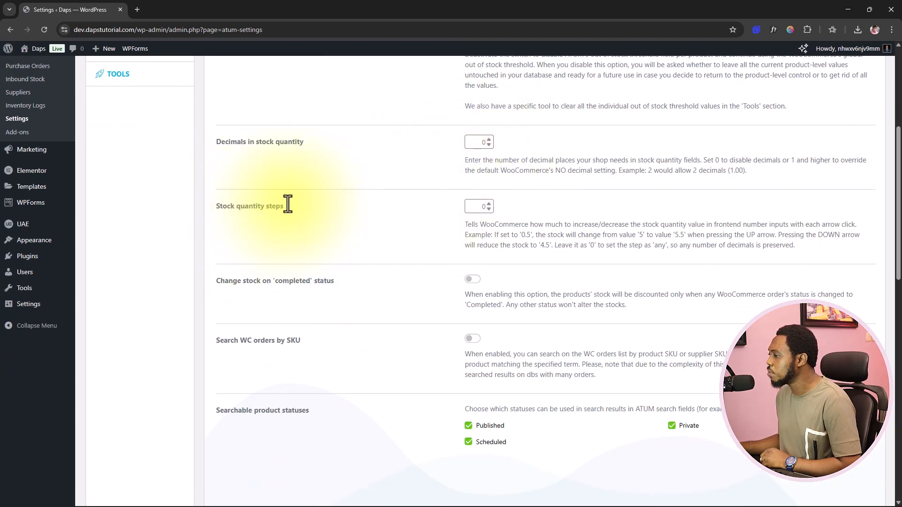
{"action": "scroll", "coordinate": [366, 225], "scroll_direction": "down", "scroll_amount": 10}
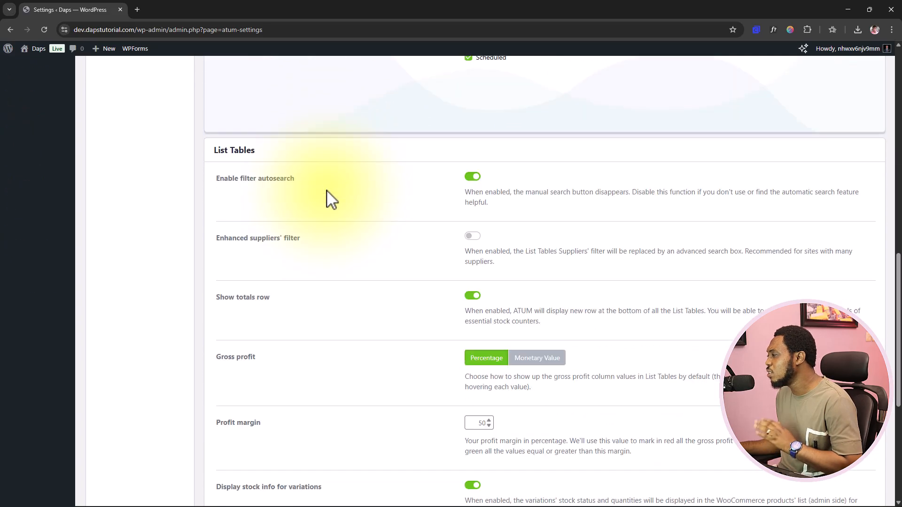
{"action": "scroll", "coordinate": [332, 200], "scroll_direction": "down", "scroll_amount": 4}
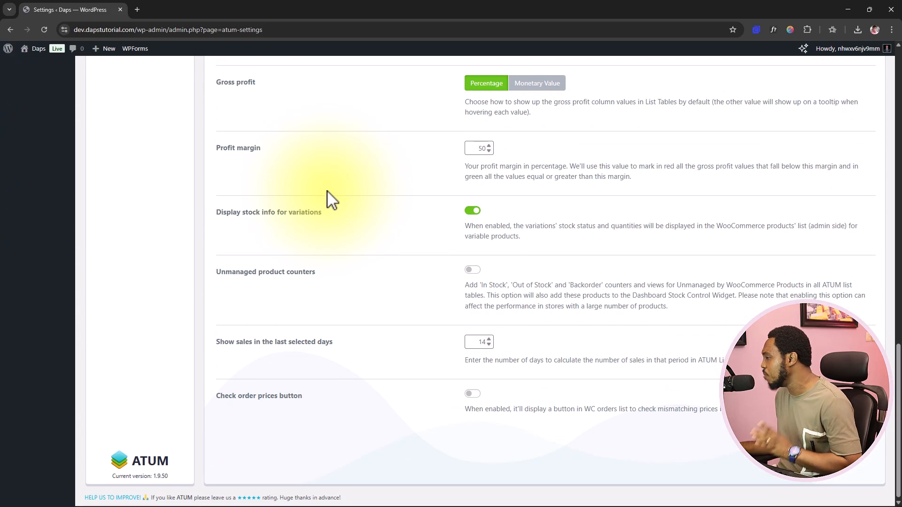
{"action": "scroll", "coordinate": [331, 200], "scroll_direction": "up", "scroll_amount": 20}
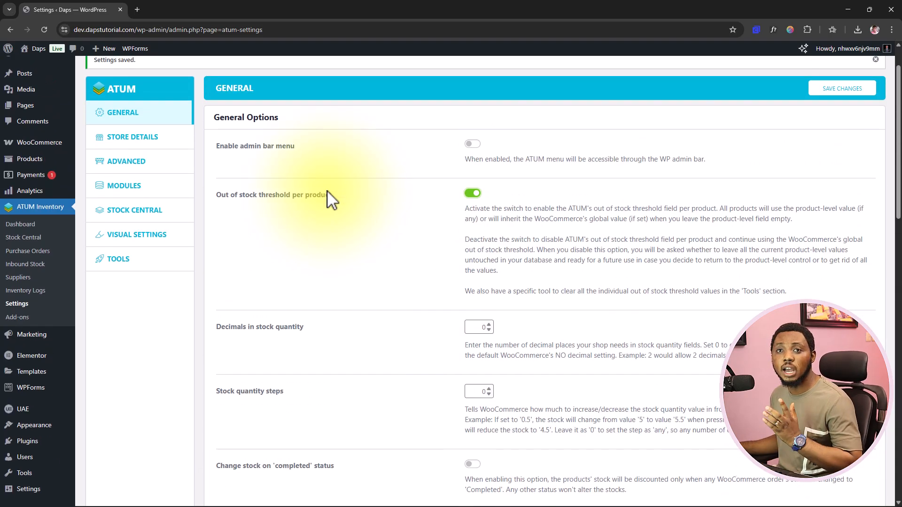
Open the ATUM Store Details settings without saving the pending General changes, and review the company info fields
{"action": "left_click", "coordinate": [126, 138]}
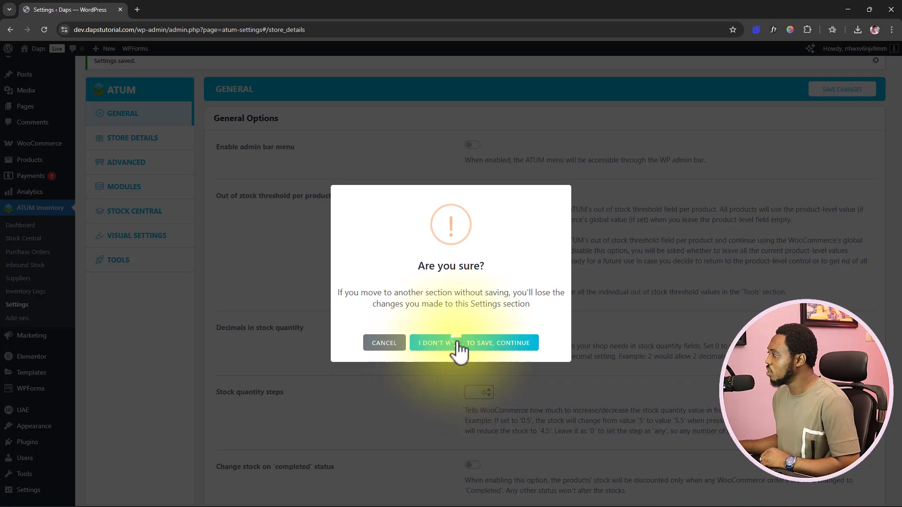
{"action": "left_click", "coordinate": [454, 343]}
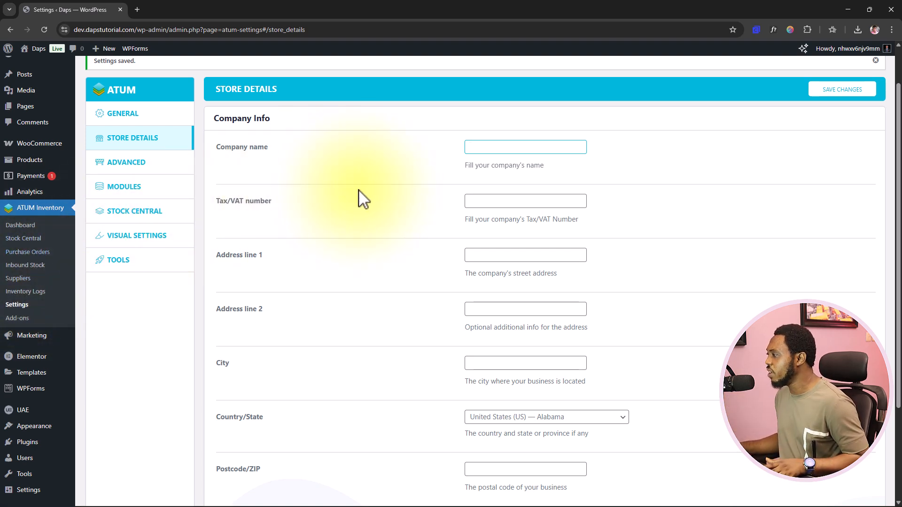
{"action": "scroll", "coordinate": [369, 209], "scroll_direction": "down", "scroll_amount": 3}
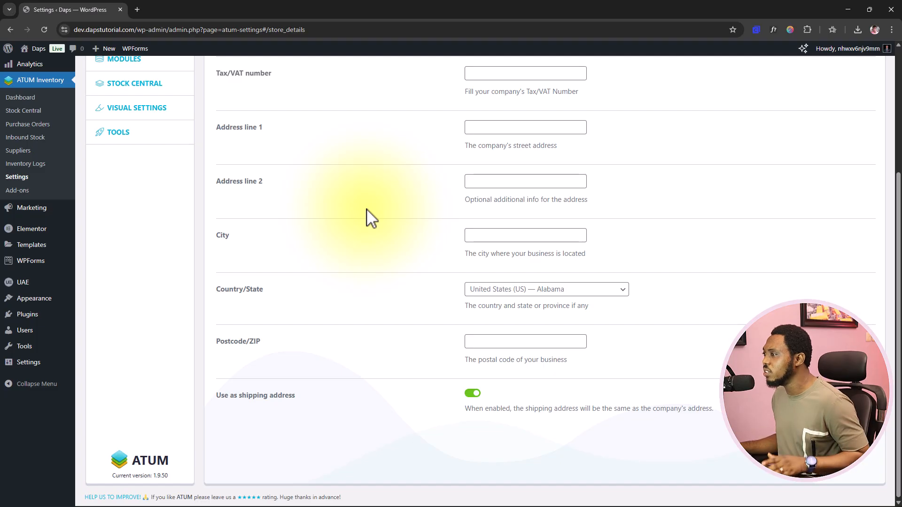
Review the Advanced options and the Module Manager switches in the ATUM settings
{"action": "scroll", "coordinate": [368, 209], "scroll_direction": "up", "scroll_amount": 4}
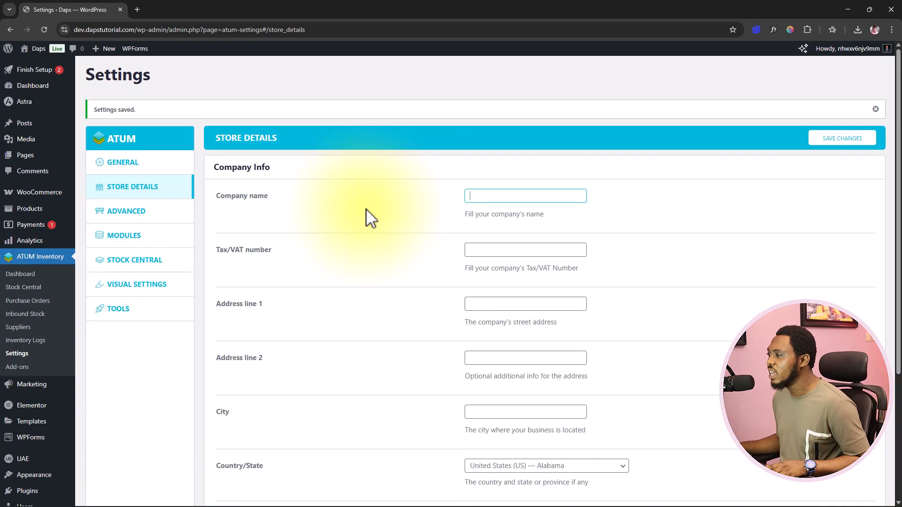
{"action": "left_click", "coordinate": [123, 218]}
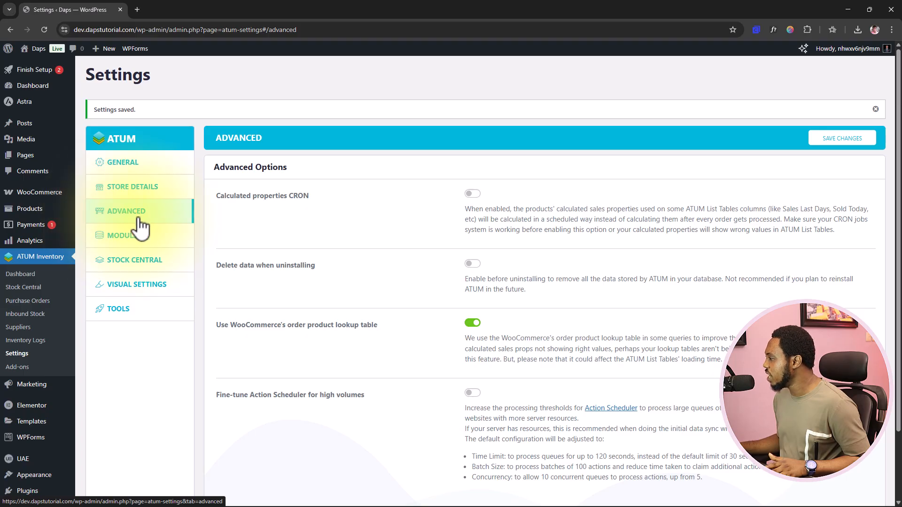
{"action": "scroll", "coordinate": [423, 258], "scroll_direction": "down", "scroll_amount": 2}
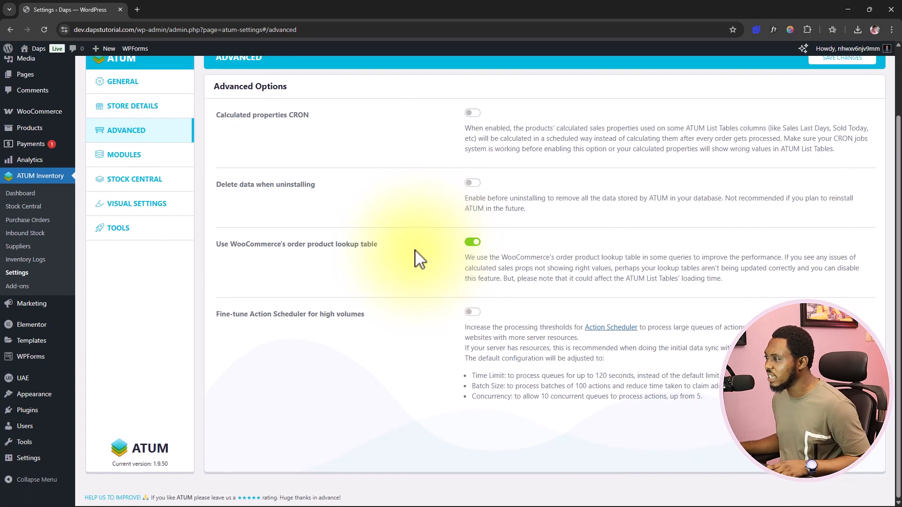
{"action": "left_click", "coordinate": [128, 157]}
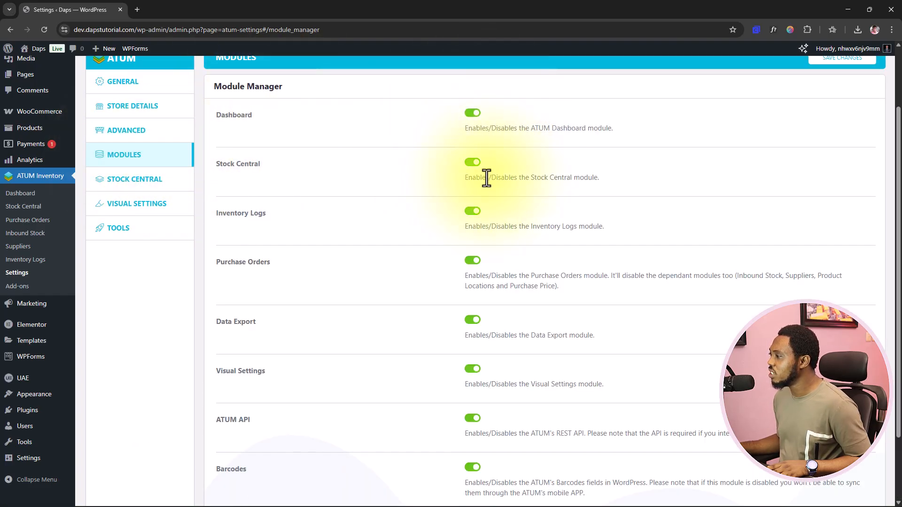
{"action": "scroll", "coordinate": [400, 193], "scroll_direction": "down", "scroll_amount": 2}
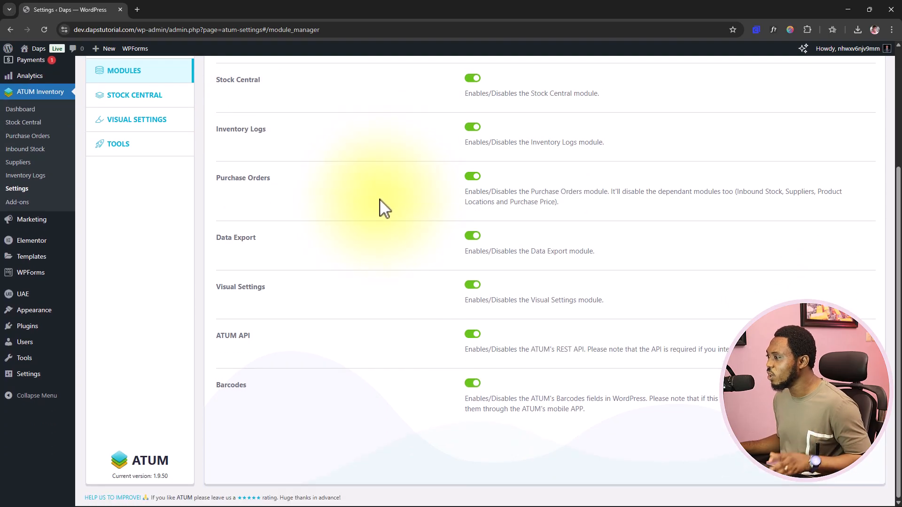
{"action": "scroll", "coordinate": [378, 218], "scroll_direction": "up", "scroll_amount": 4}
Open the Stock Central settings, disable the Image column and enable it again
{"action": "left_click", "coordinate": [119, 263]}
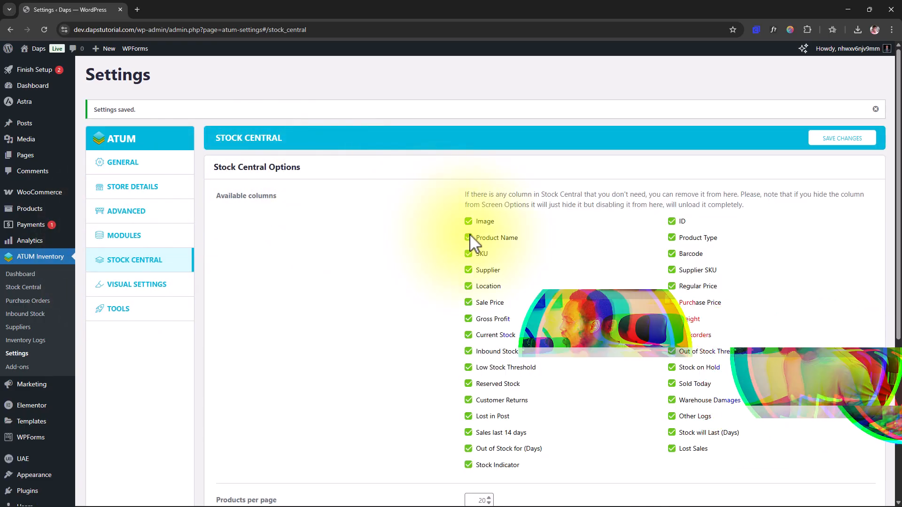
{"action": "scroll", "coordinate": [472, 241], "scroll_direction": "down", "scroll_amount": 1}
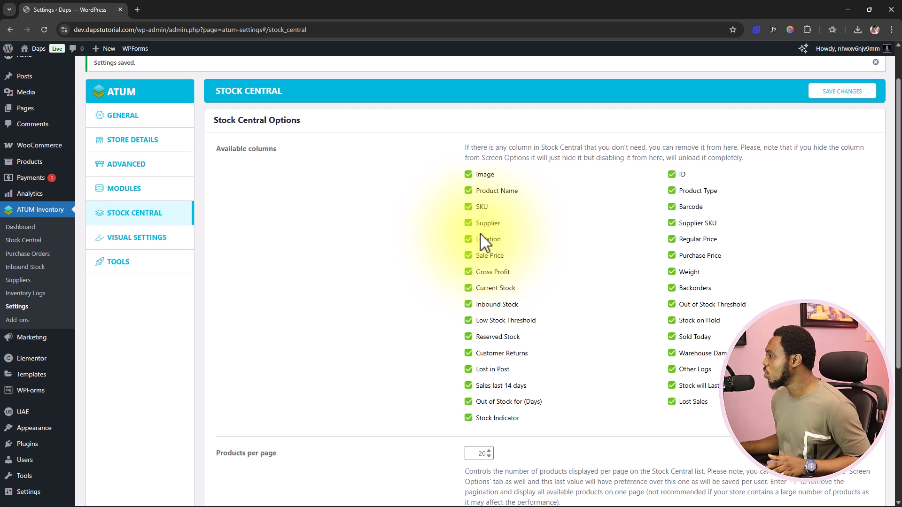
{"action": "left_click", "coordinate": [468, 175]}
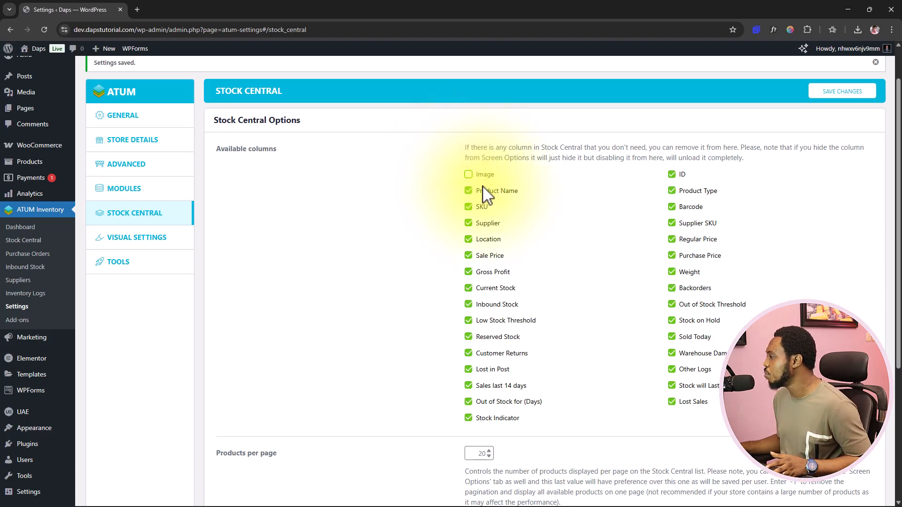
{"action": "left_click", "coordinate": [469, 192]}
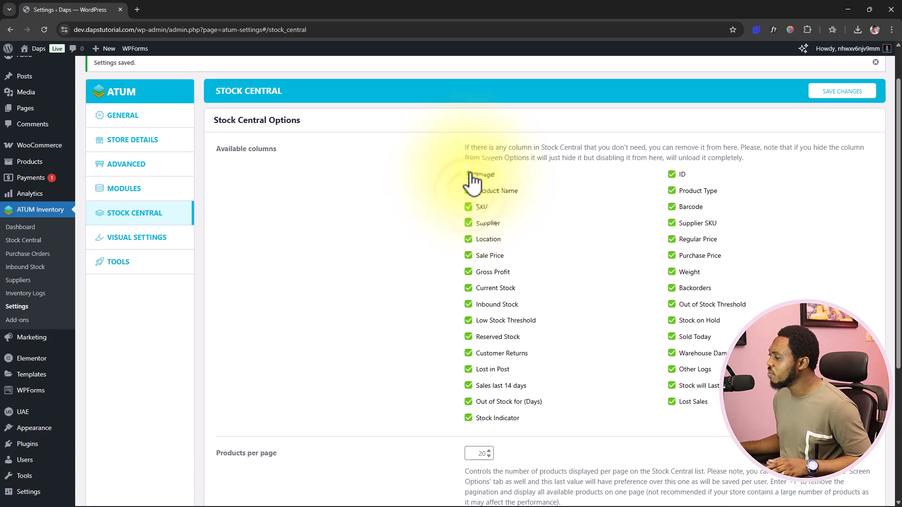
Try to set the days to re-order to 3 in the Stock Central options
{"action": "scroll", "coordinate": [410, 216], "scroll_direction": "down", "scroll_amount": 4}
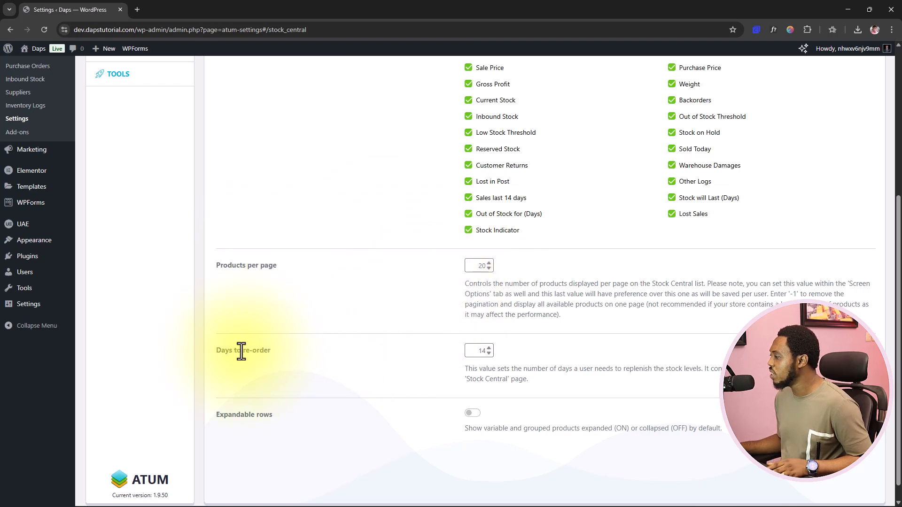
{"action": "left_click", "coordinate": [483, 353]}
{"action": "double_click", "coordinate": [479, 351]}
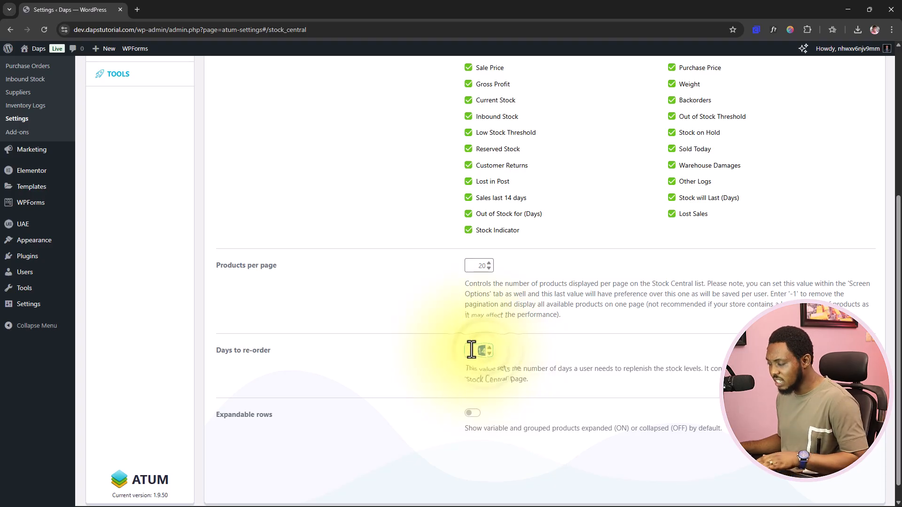
{"action": "key", "text": "BackSpace"}
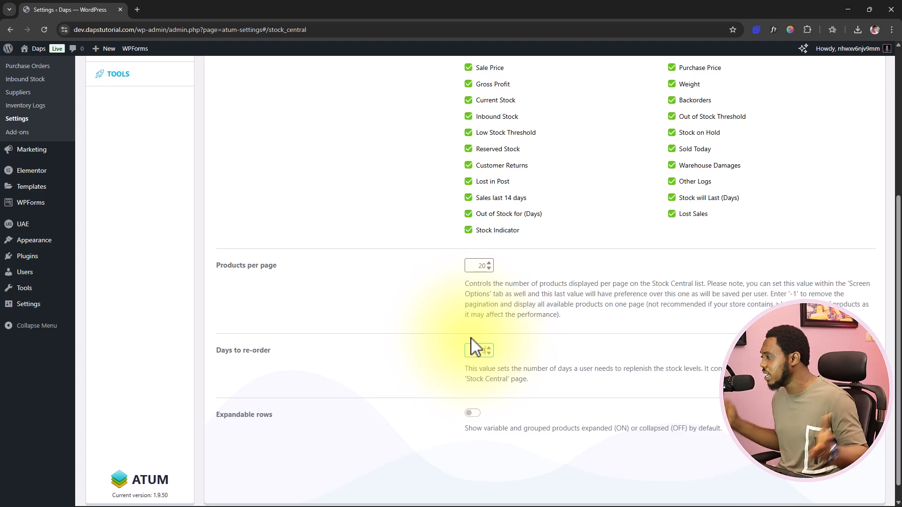
{"action": "type", "text": "3"}
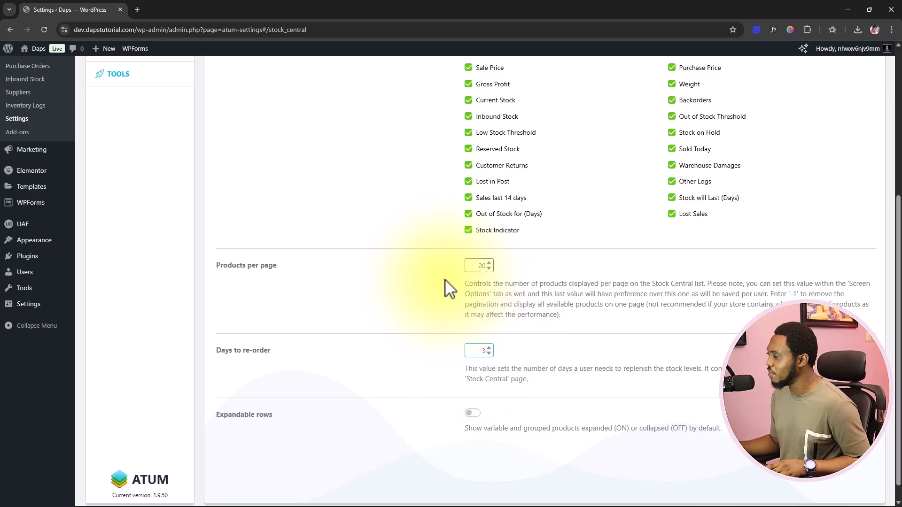
{"action": "key", "text": "Return"}
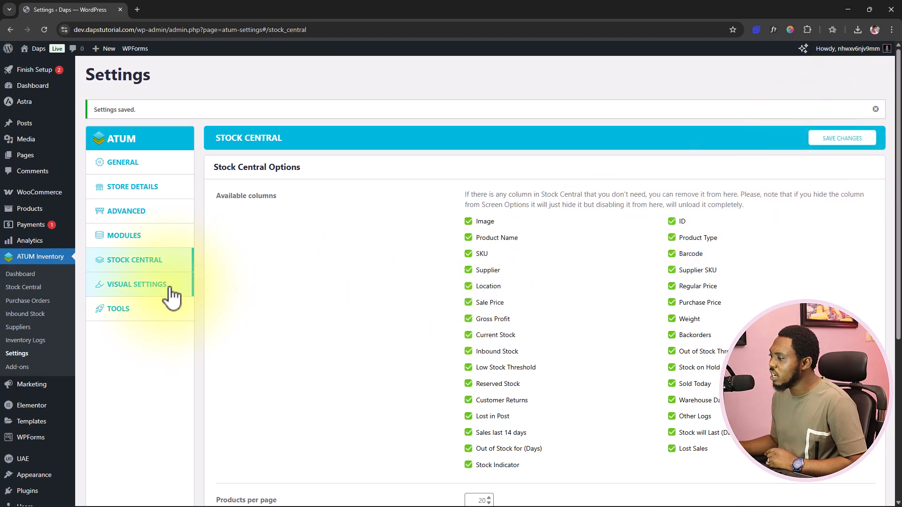
Open the Visual Settings without saving the Stock Central changes, and review the color modes and the branded color scheme
{"action": "left_click", "coordinate": [142, 290]}
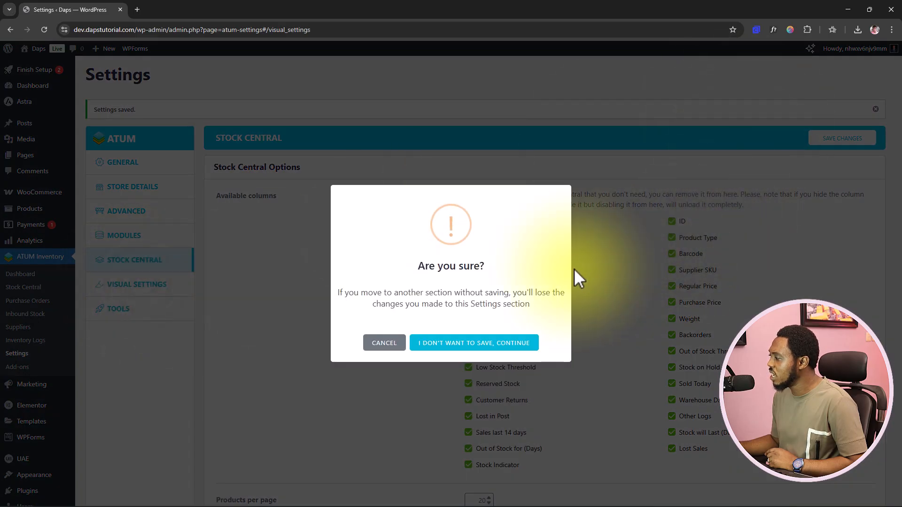
{"action": "left_click", "coordinate": [472, 348]}
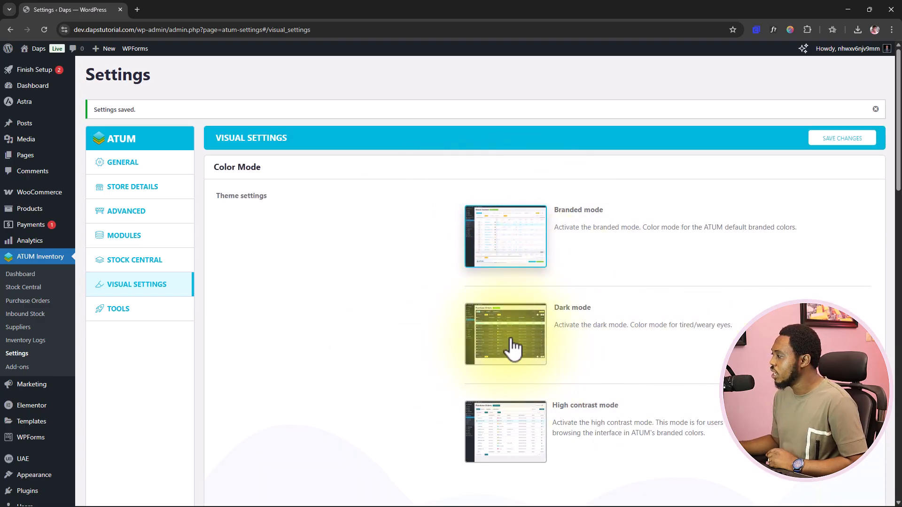
{"action": "scroll", "coordinate": [513, 348], "scroll_direction": "down", "scroll_amount": 3}
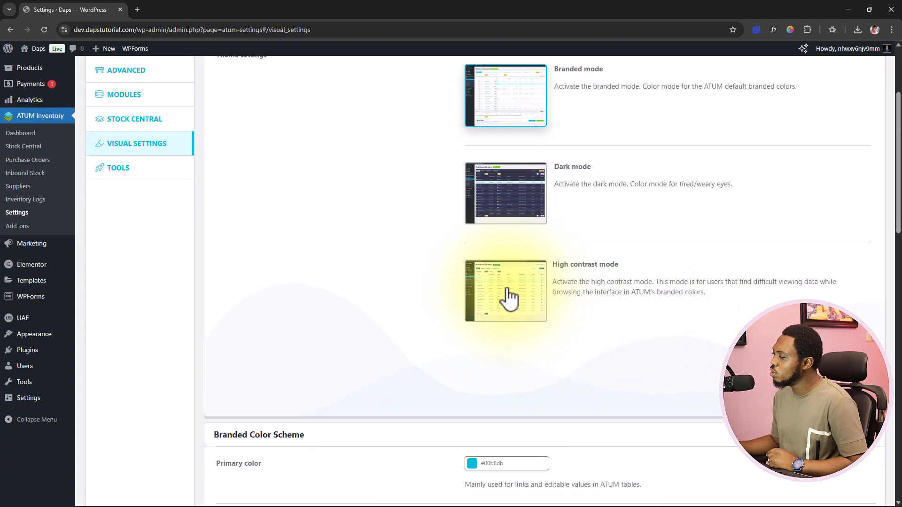
{"action": "scroll", "coordinate": [508, 297], "scroll_direction": "down", "scroll_amount": 2}
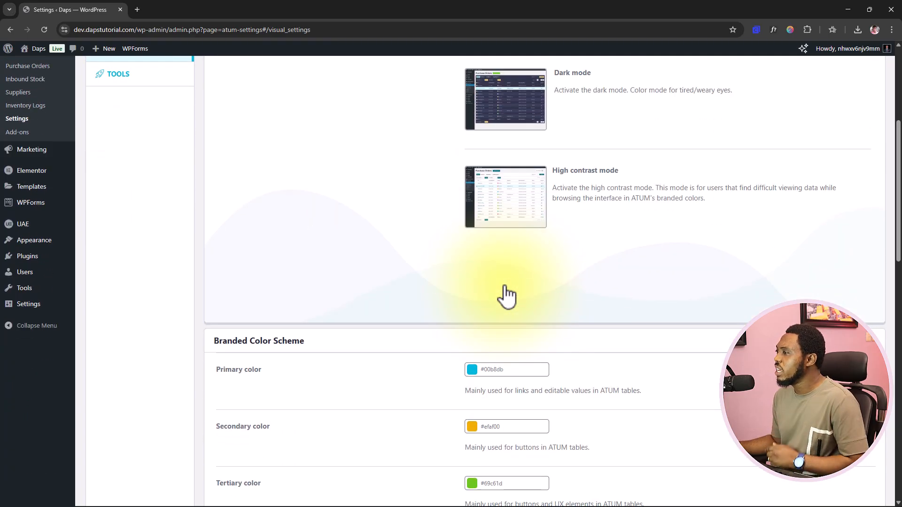
{"action": "scroll", "coordinate": [507, 296], "scroll_direction": "down", "scroll_amount": 2}
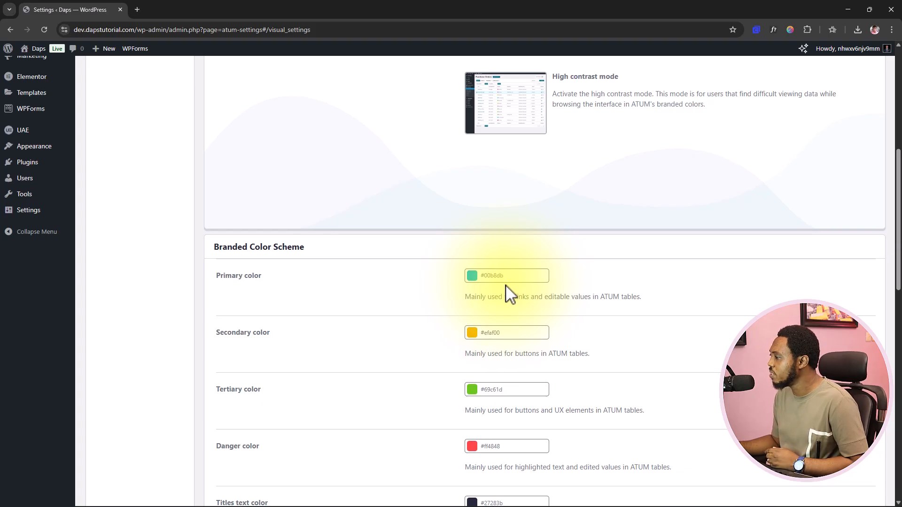
{"action": "scroll", "coordinate": [508, 292], "scroll_direction": "down", "scroll_amount": 1}
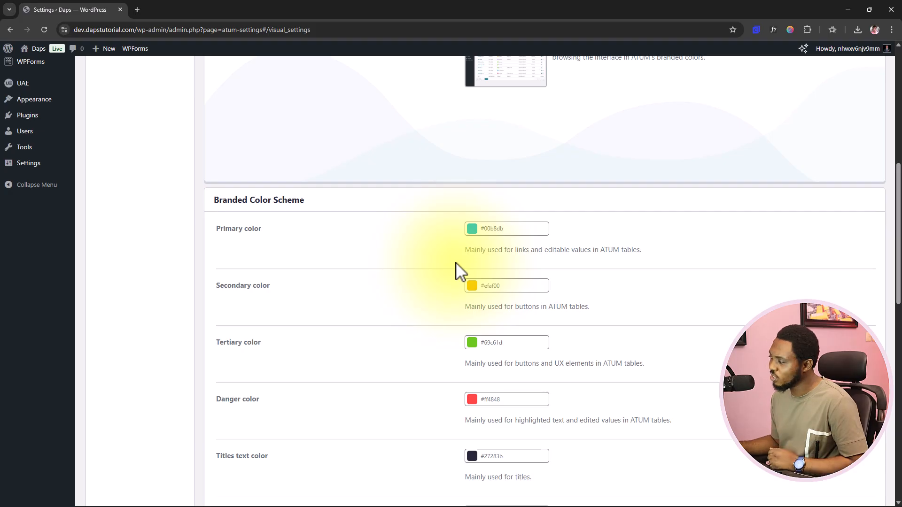
{"action": "scroll", "coordinate": [458, 272], "scroll_direction": "down", "scroll_amount": 13}
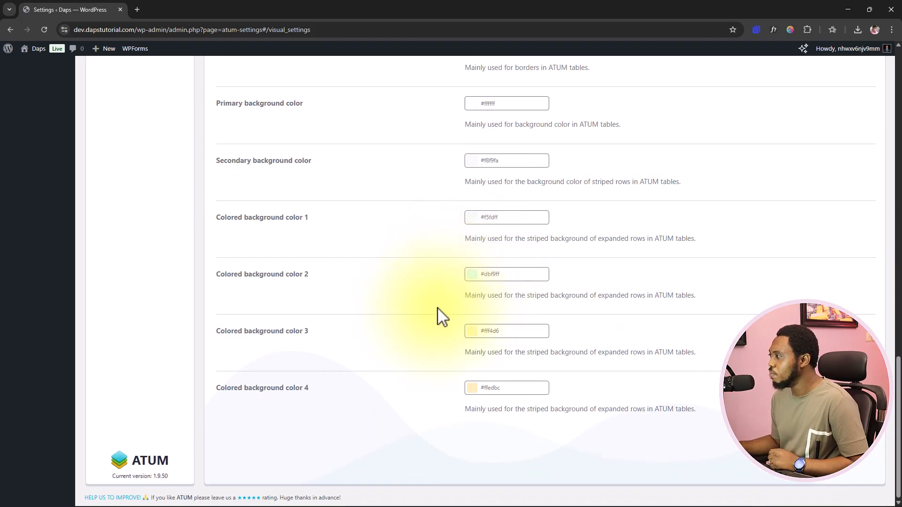
{"action": "scroll", "coordinate": [423, 320], "scroll_direction": "up", "scroll_amount": 12}
{"action": "scroll", "coordinate": [405, 321], "scroll_direction": "up", "scroll_amount": 9}
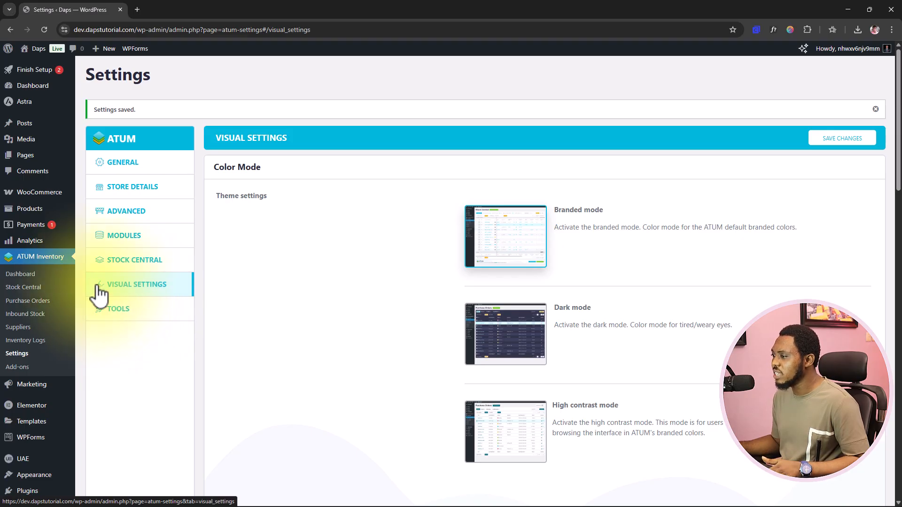
Open the Stock Central product list and examine the bulk actions and the category, product type and extra filter options
{"action": "left_click", "coordinate": [18, 288]}
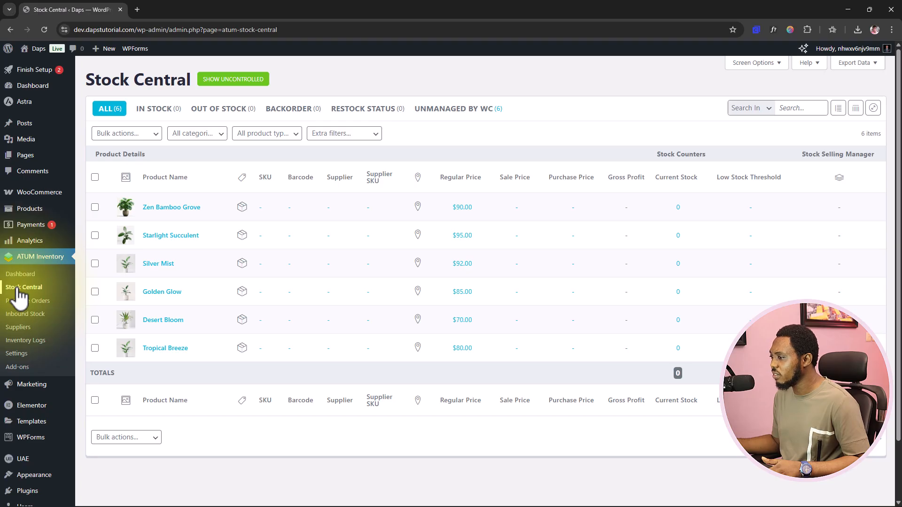
{"action": "left_click", "coordinate": [136, 135]}
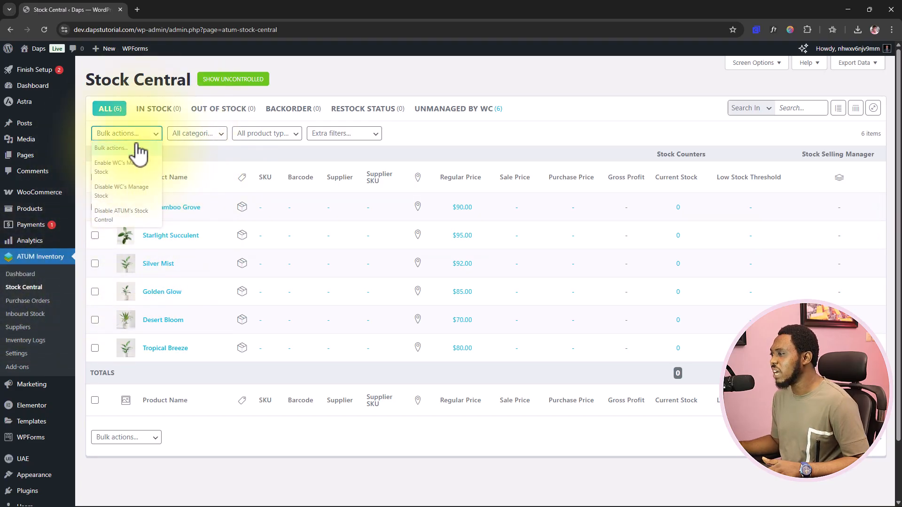
{"action": "left_click", "coordinate": [216, 135]}
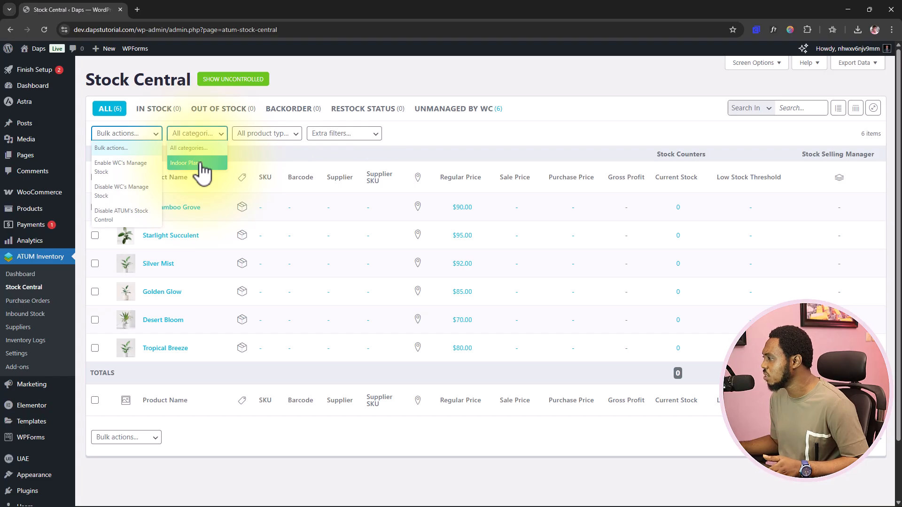
{"action": "left_click", "coordinate": [284, 134]}
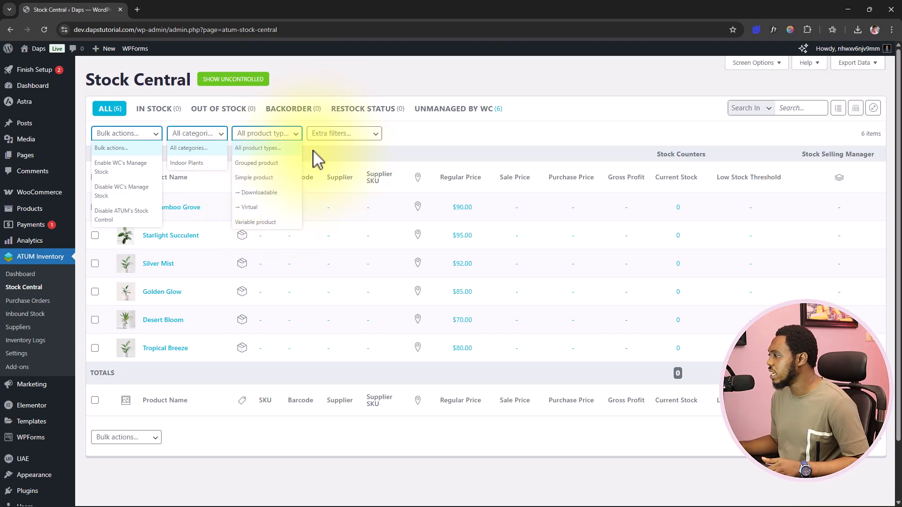
{"action": "left_click", "coordinate": [365, 139]}
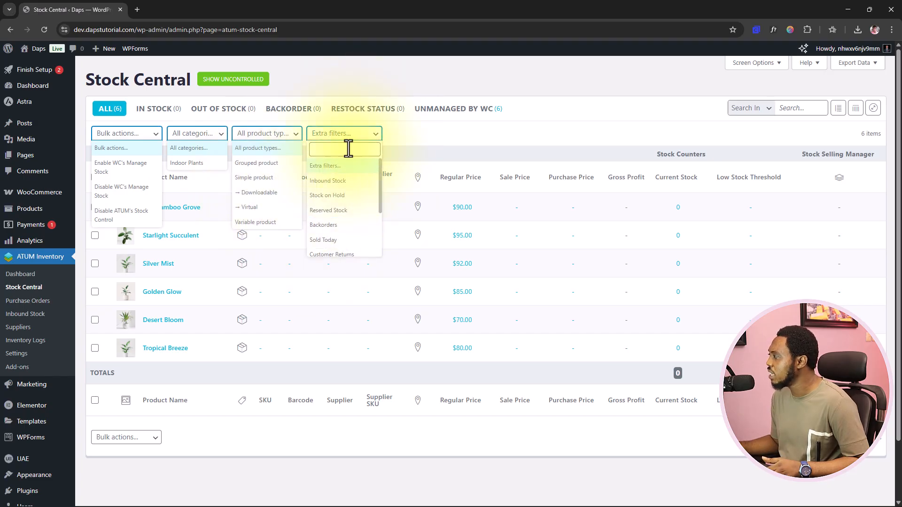
{"action": "left_click", "coordinate": [429, 149]}
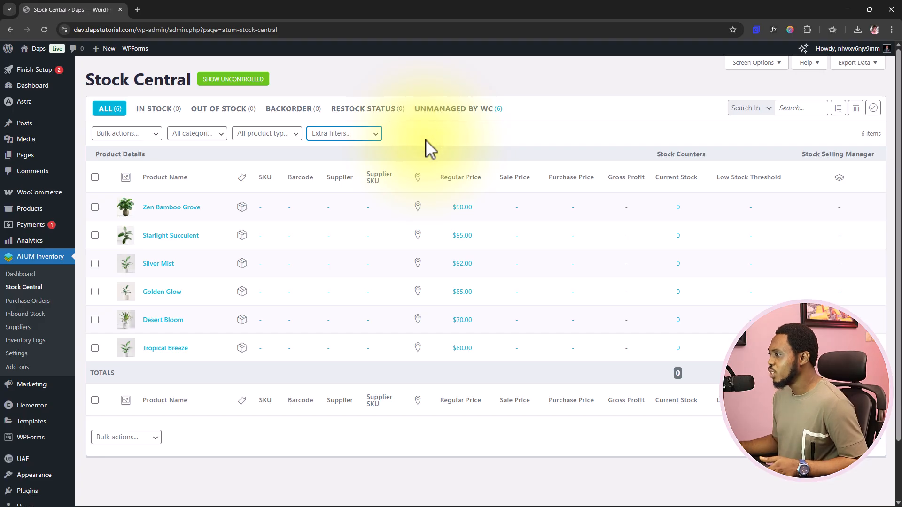
Open the Zen Bamboo Grove product for editing, check its product data and return to the Stock Central list
{"action": "left_click", "coordinate": [169, 208]}
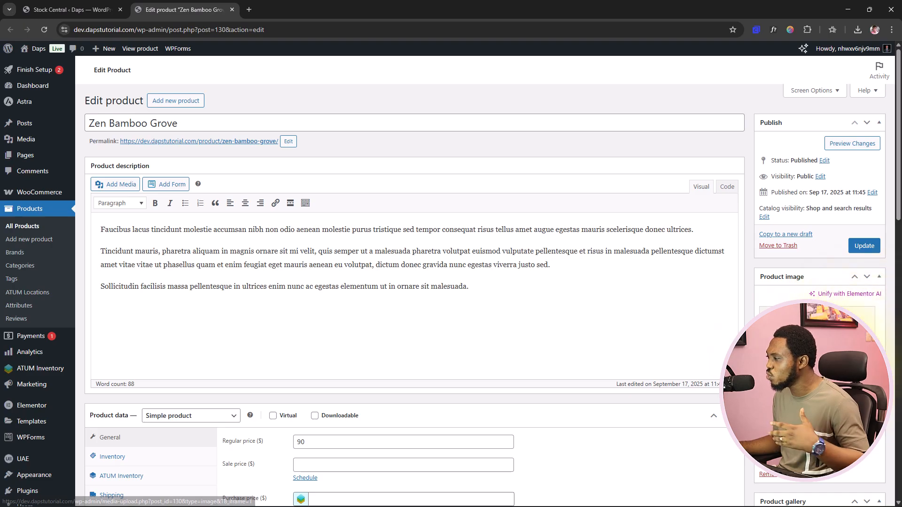
{"action": "scroll", "coordinate": [368, 283], "scroll_direction": "down", "scroll_amount": 5}
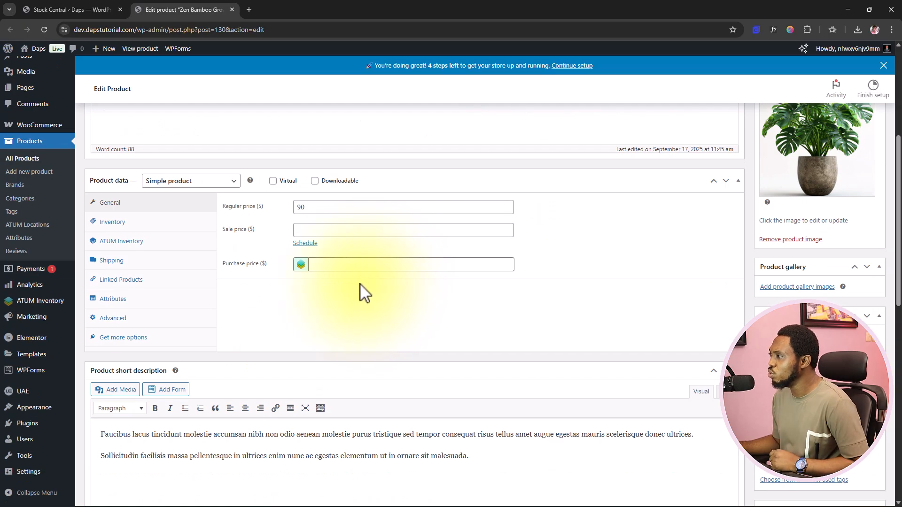
{"action": "left_click", "coordinate": [72, 3]}
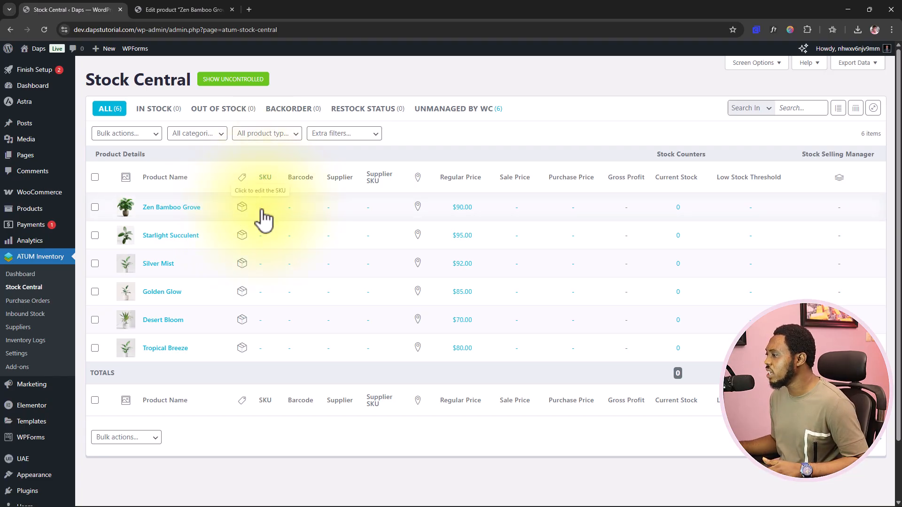
Set the SKU of Zen Bamboo Grove to 0001 in Stock Central and save the change
{"action": "left_click", "coordinate": [262, 208]}
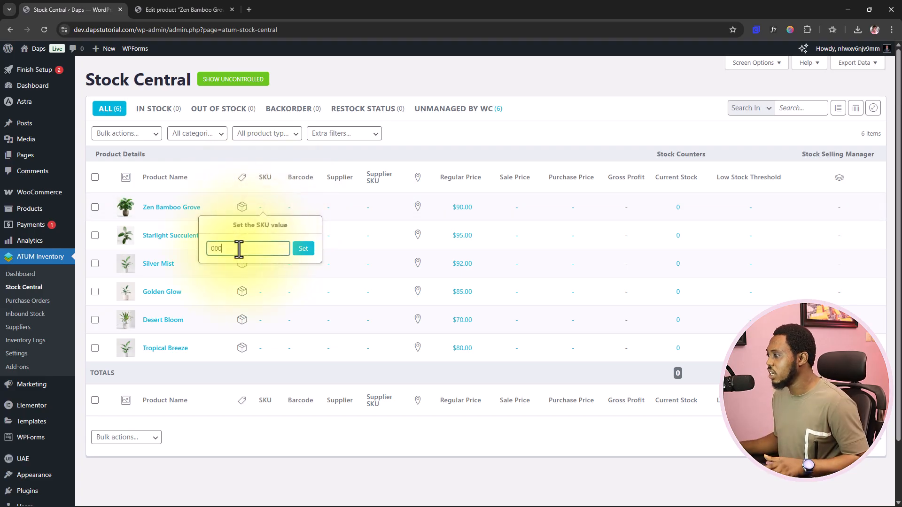
{"action": "left_click", "coordinate": [305, 249]}
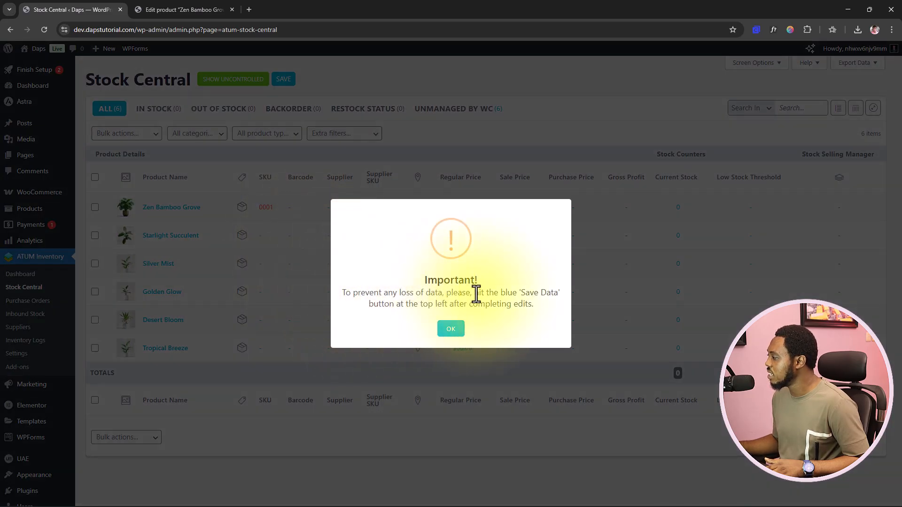
{"action": "left_click", "coordinate": [451, 330]}
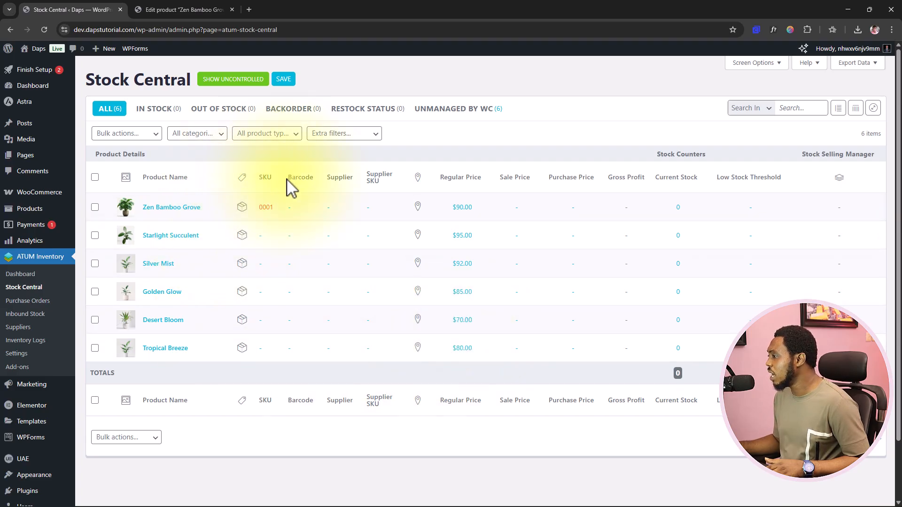
{"action": "left_click", "coordinate": [284, 79]}
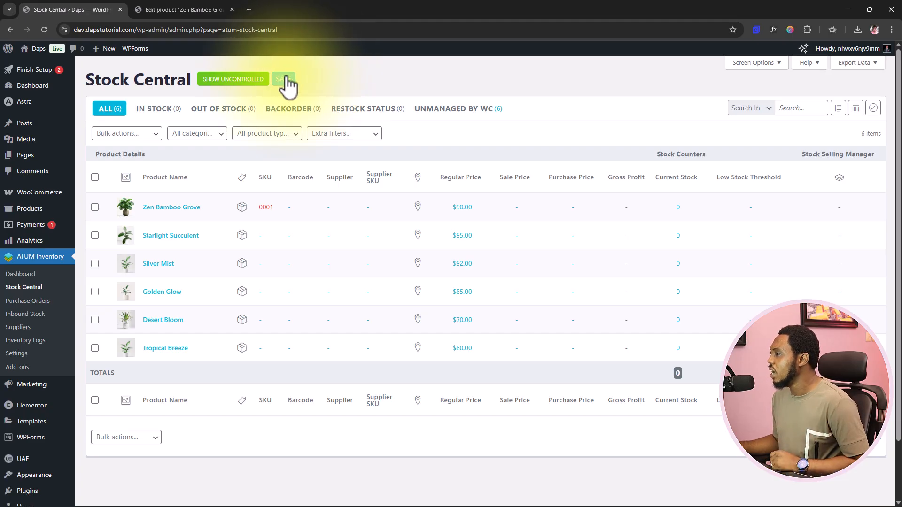
Check the barcode and supplier values of Zen Bamboo Grove without changing them, and save the pending Stock Central changes
{"action": "left_click", "coordinate": [290, 208]}
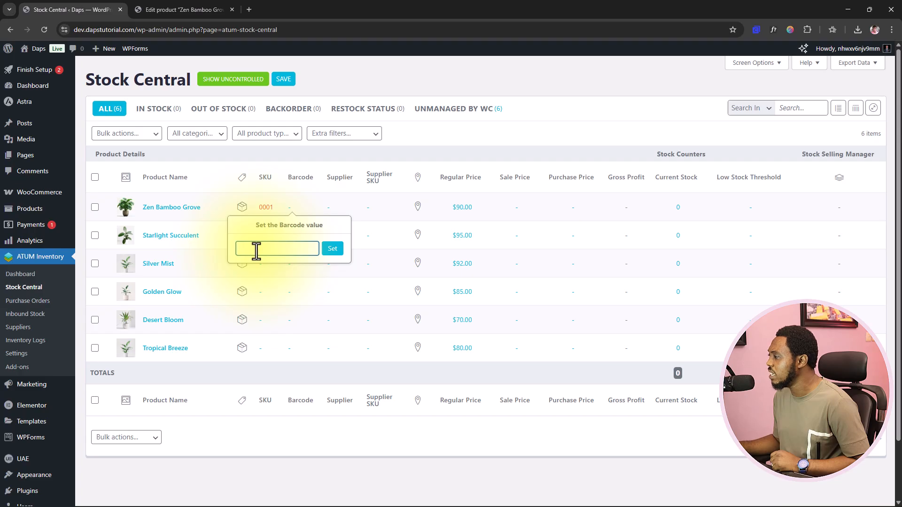
{"action": "left_click", "coordinate": [348, 206]}
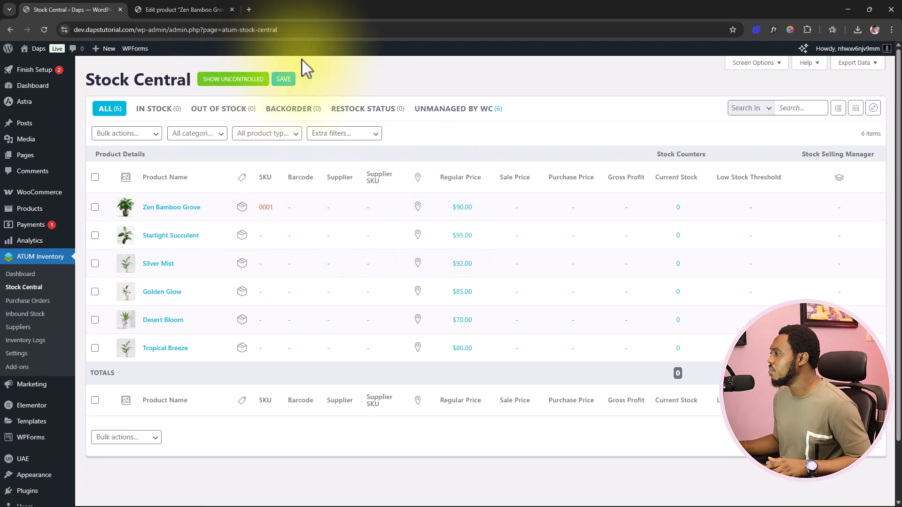
{"action": "left_click", "coordinate": [288, 79]}
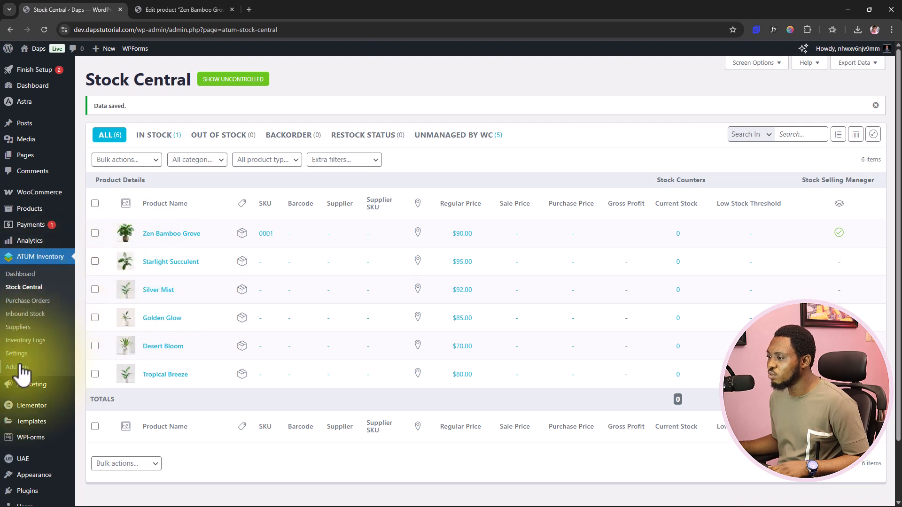
Create a new supplier titled Daps Digital with supplier code 001, and look through its tax, phone, fax and website fields
{"action": "left_click", "coordinate": [17, 330]}
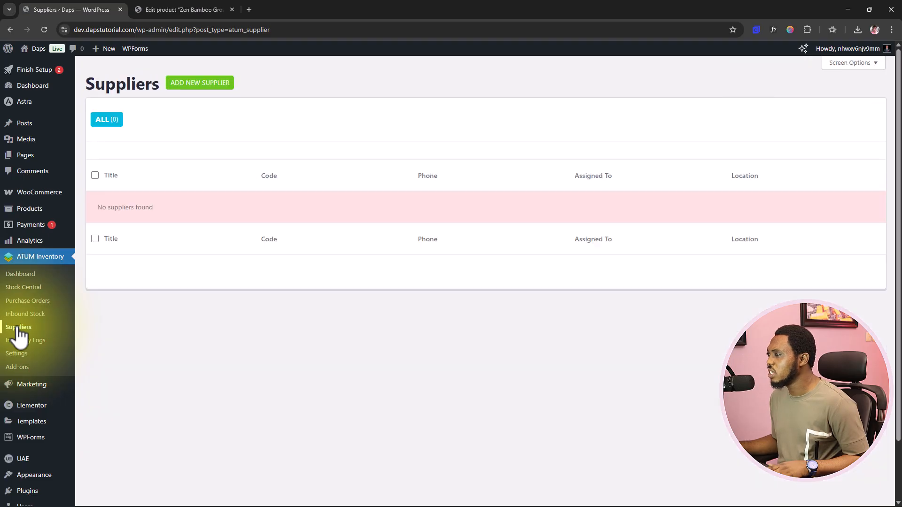
{"action": "left_click", "coordinate": [191, 84]}
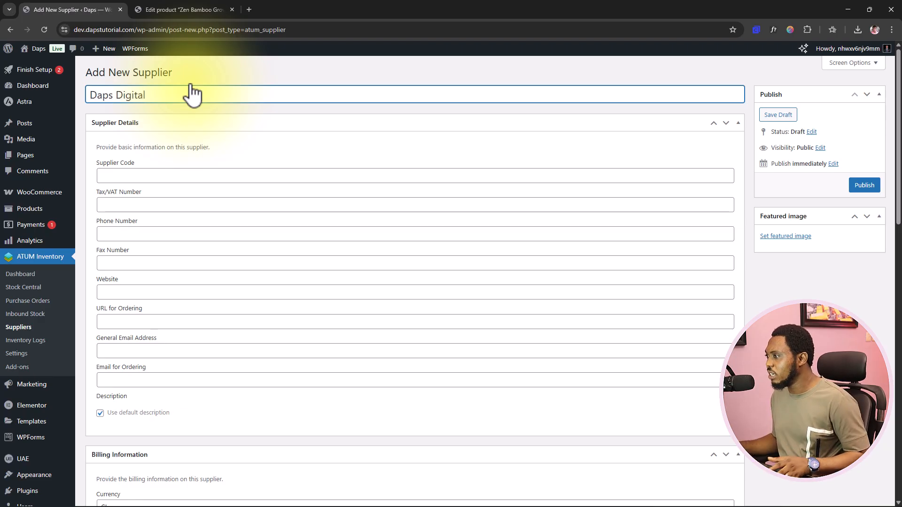
{"action": "left_click", "coordinate": [115, 177]}
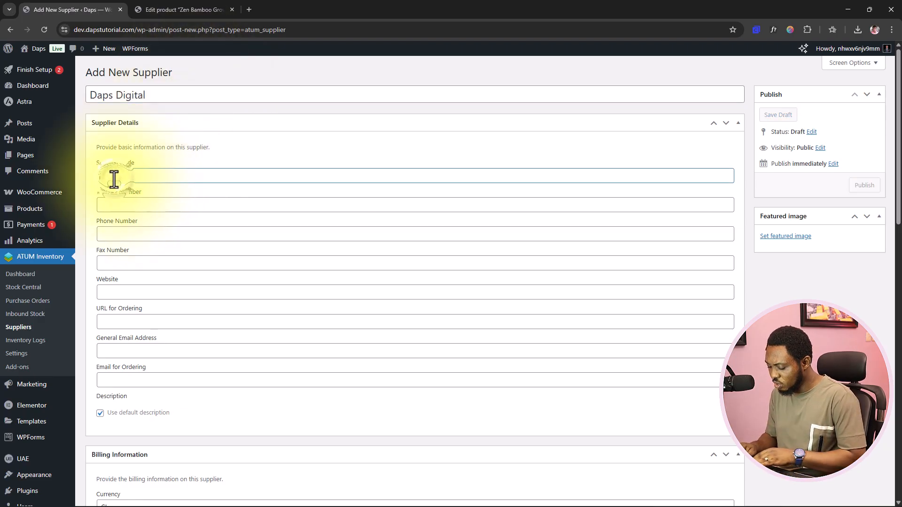
{"action": "type", "text": "C0"}
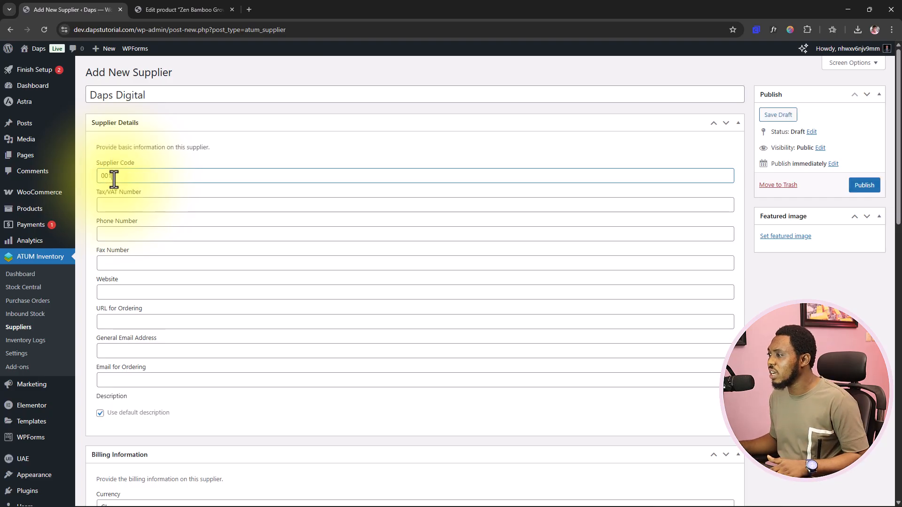
{"action": "type", "text": "1"}
{"action": "left_click", "coordinate": [115, 205]}
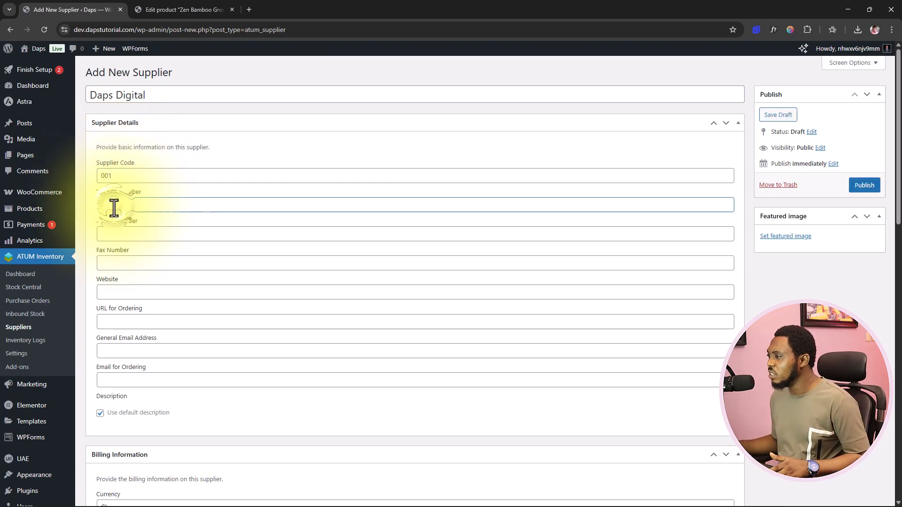
{"action": "left_click", "coordinate": [133, 235]}
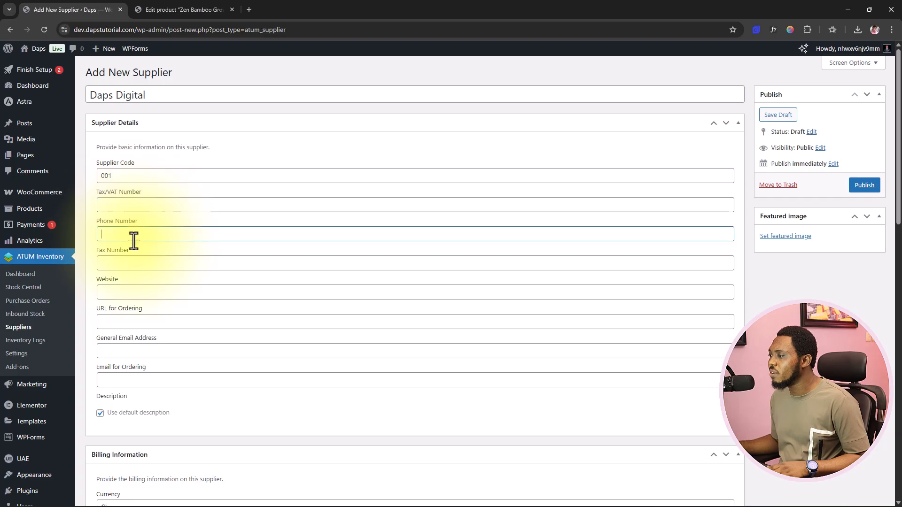
{"action": "left_click", "coordinate": [150, 265]}
{"action": "left_click", "coordinate": [125, 292]}
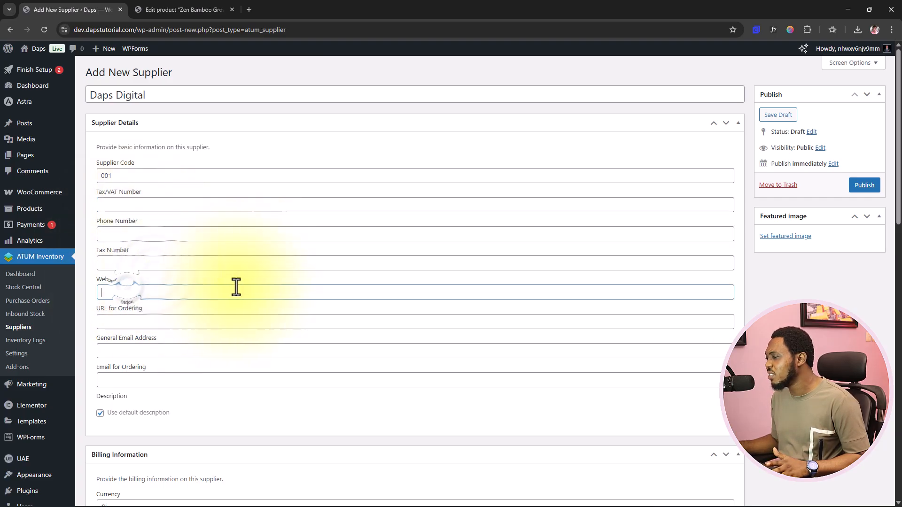
Set the supplier's billing currency to United Arab Emirates dirham and its country to Algeria, leaving the other address fields empty
{"action": "scroll", "coordinate": [192, 256], "scroll_direction": "down", "scroll_amount": 3}
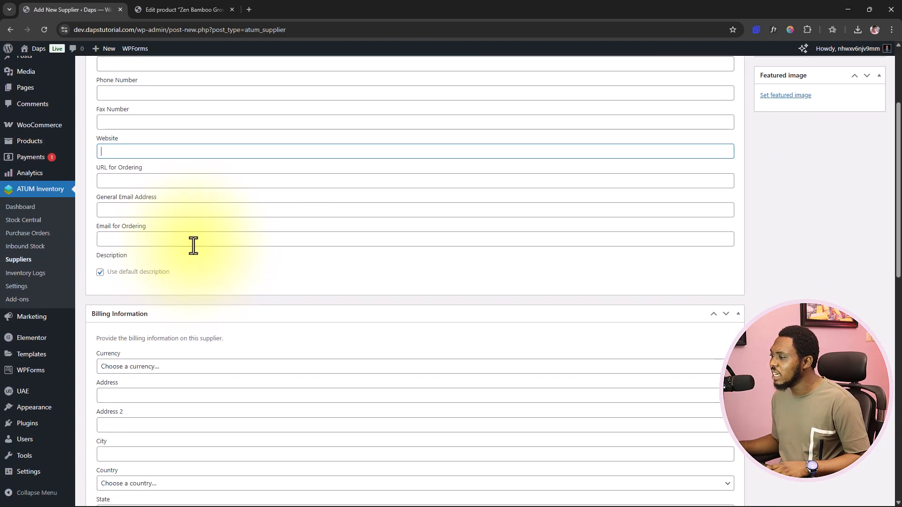
{"action": "scroll", "coordinate": [191, 240], "scroll_direction": "down", "scroll_amount": 3}
{"action": "left_click", "coordinate": [133, 227]}
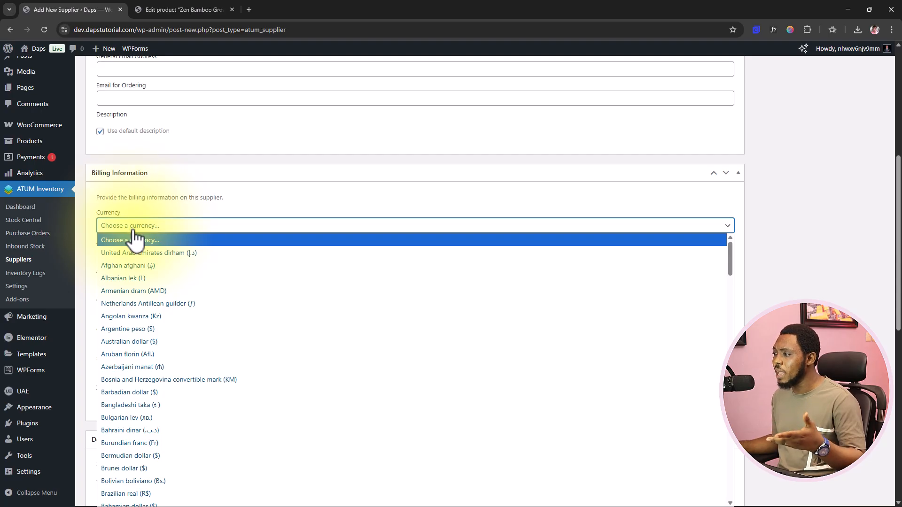
{"action": "left_click", "coordinate": [141, 258]}
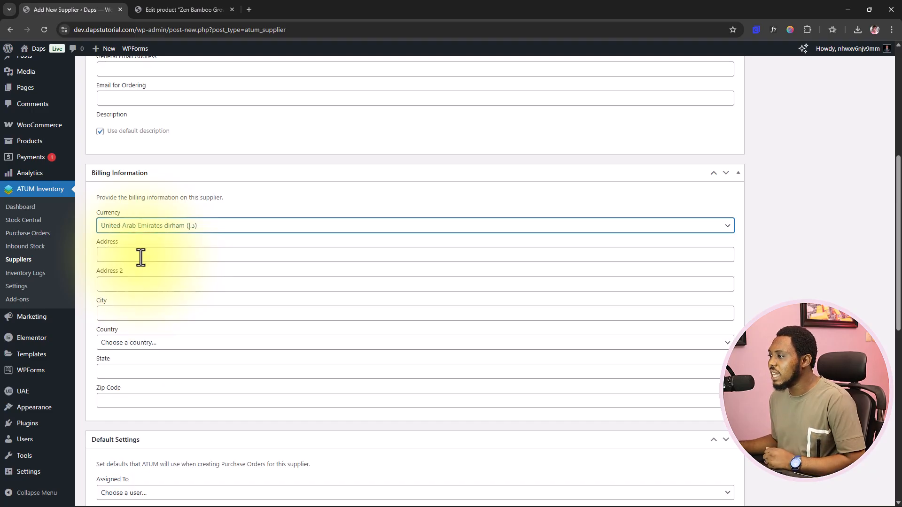
{"action": "left_click", "coordinate": [136, 258]}
{"action": "scroll", "coordinate": [141, 259], "scroll_direction": "down", "scroll_amount": 2}
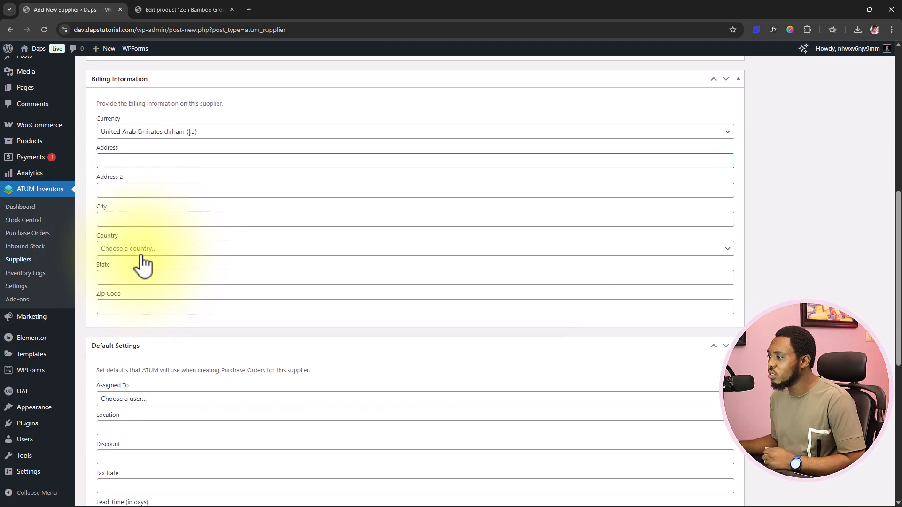
{"action": "left_click", "coordinate": [139, 256]}
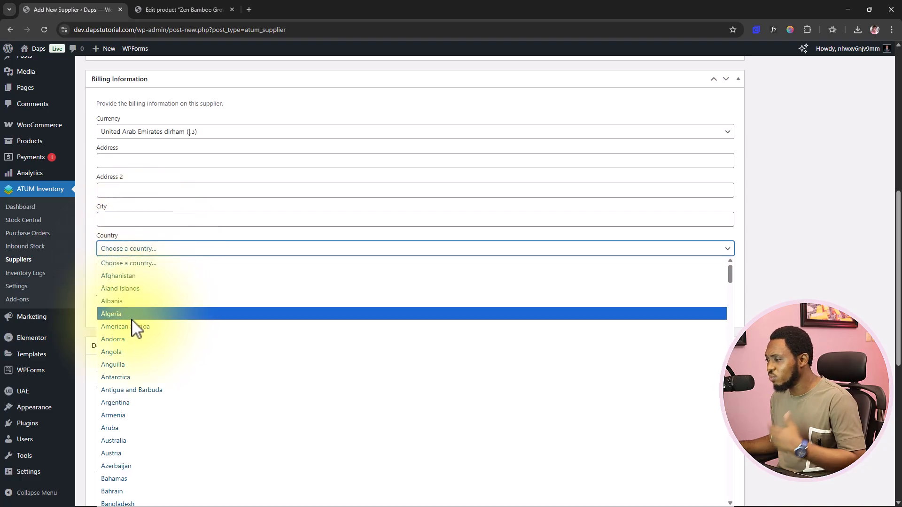
{"action": "left_click", "coordinate": [131, 318]}
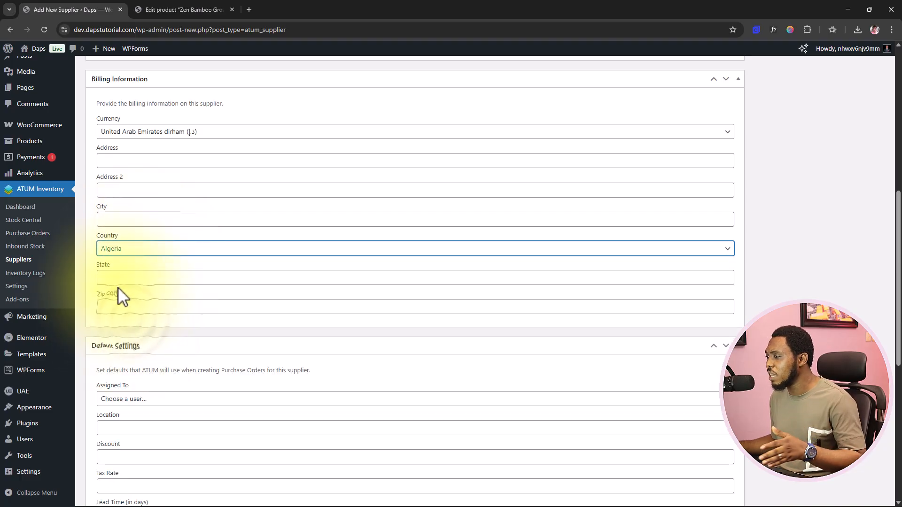
{"action": "left_click", "coordinate": [120, 278]}
{"action": "left_click", "coordinate": [143, 306]}
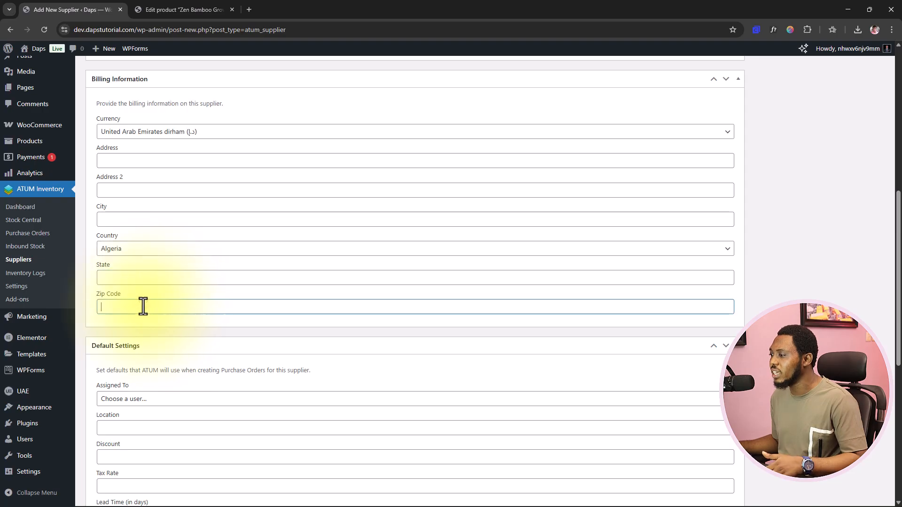
Assign the supplier to the existing site user in the default settings, leaving the location empty
{"action": "scroll", "coordinate": [167, 308], "scroll_direction": "down", "scroll_amount": 3}
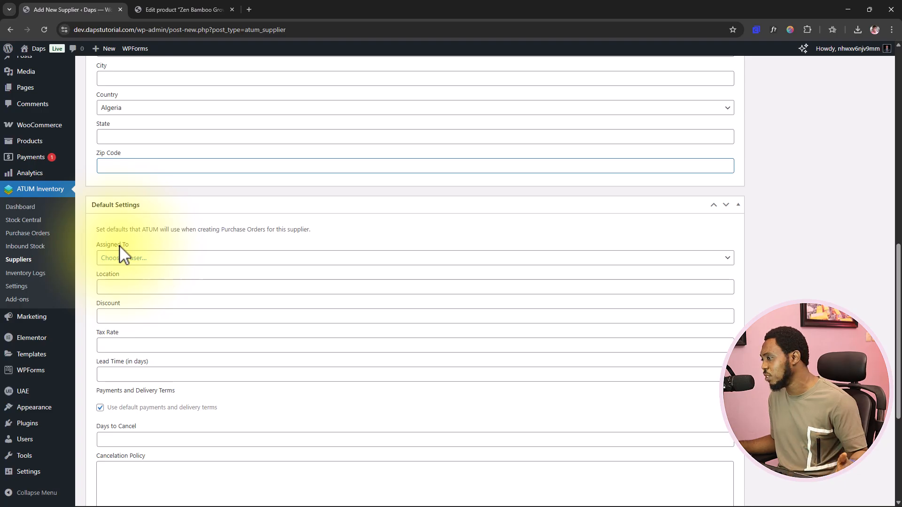
{"action": "left_click", "coordinate": [128, 260]}
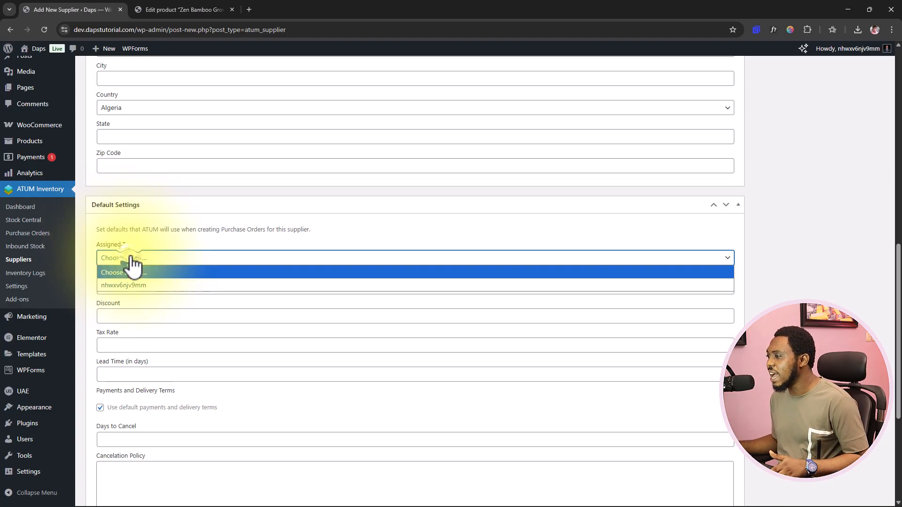
{"action": "left_click", "coordinate": [145, 285]}
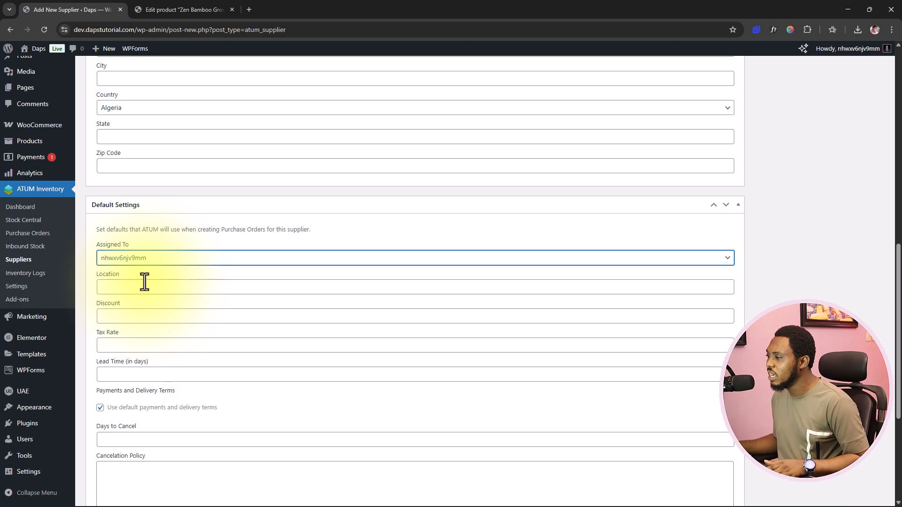
{"action": "left_click", "coordinate": [115, 285]}
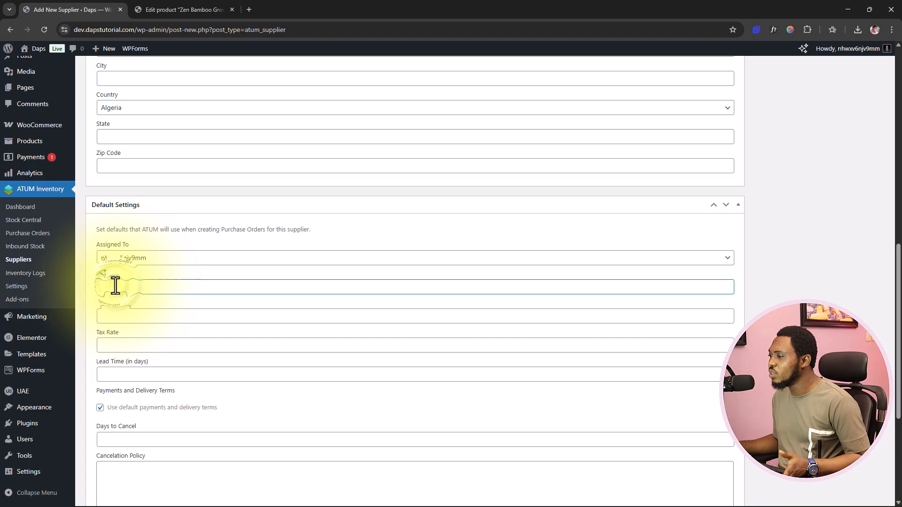
Review the remaining default settings and custom fields, and publish the Daps Digital supplier
{"action": "scroll", "coordinate": [129, 317], "scroll_direction": "down", "scroll_amount": 2}
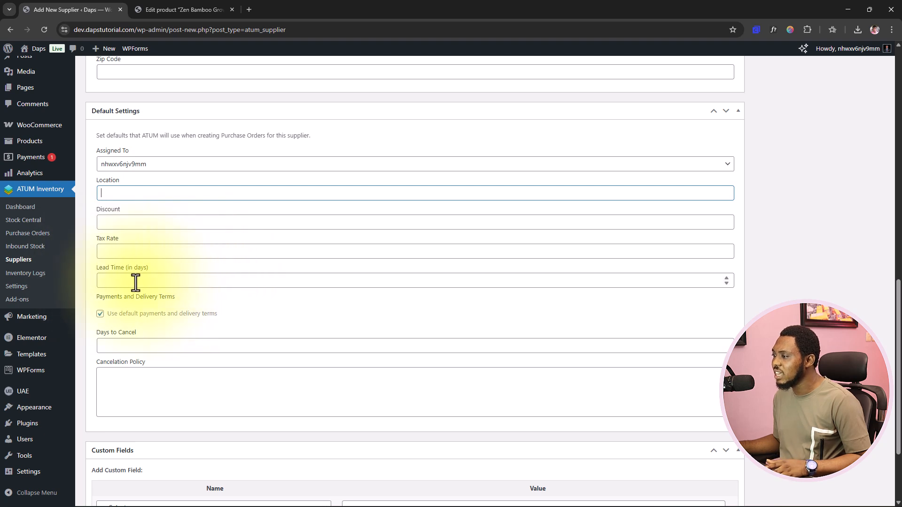
{"action": "scroll", "coordinate": [136, 282], "scroll_direction": "down", "scroll_amount": 2}
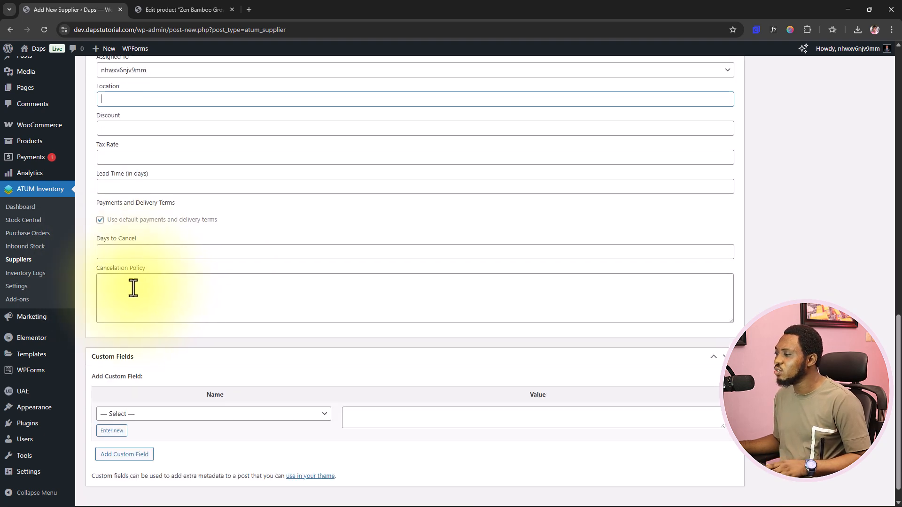
{"action": "scroll", "coordinate": [134, 287], "scroll_direction": "down", "scroll_amount": 1}
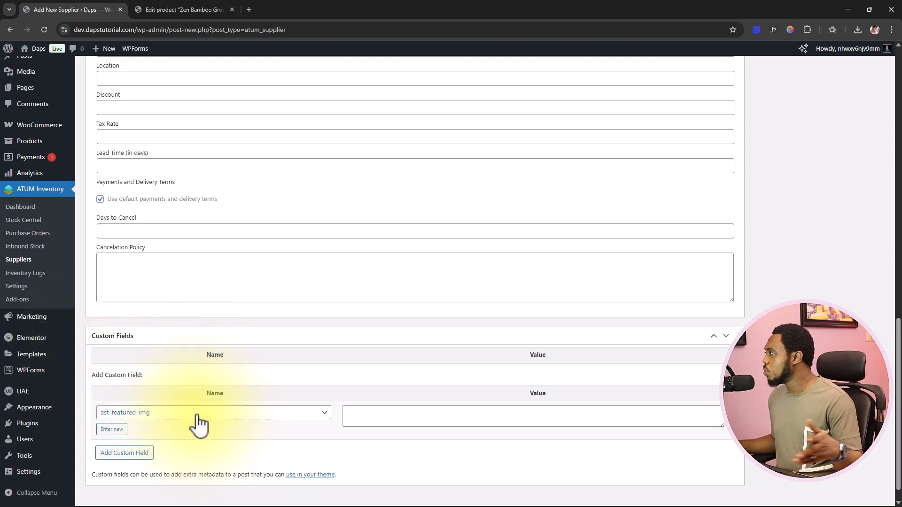
{"action": "scroll", "coordinate": [291, 425], "scroll_direction": "up", "scroll_amount": 4}
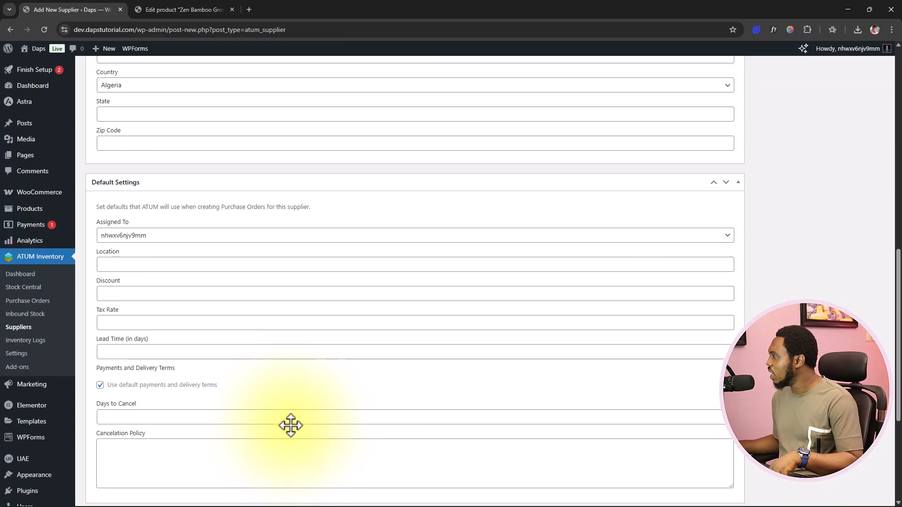
{"action": "scroll", "coordinate": [291, 426], "scroll_direction": "up", "scroll_amount": 12}
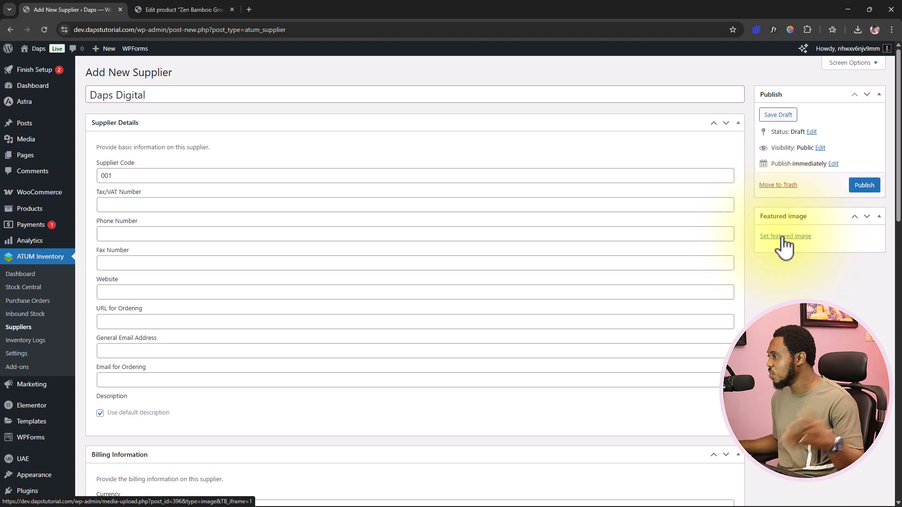
{"action": "left_click", "coordinate": [864, 191]}
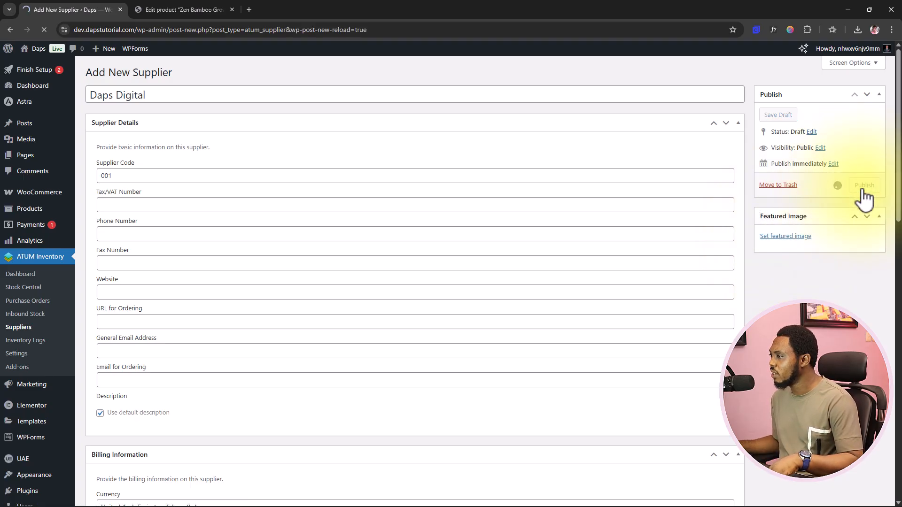
Start a new inventory log of type Reserved Stock and check its log date
{"action": "left_click", "coordinate": [17, 342]}
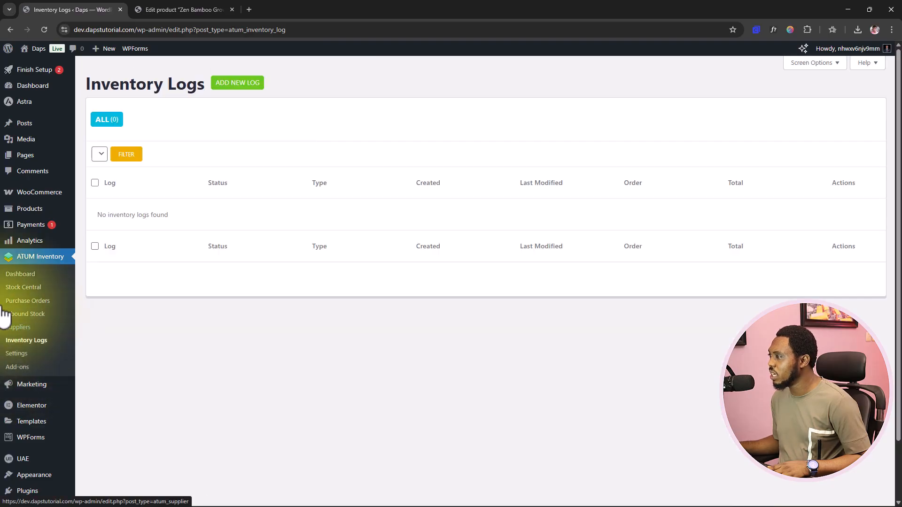
{"action": "left_click", "coordinate": [224, 87]}
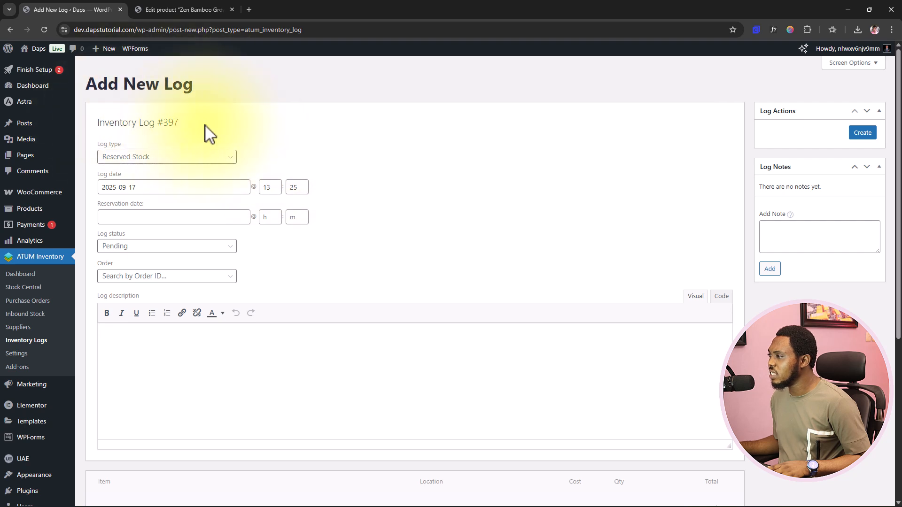
{"action": "left_click", "coordinate": [230, 162]}
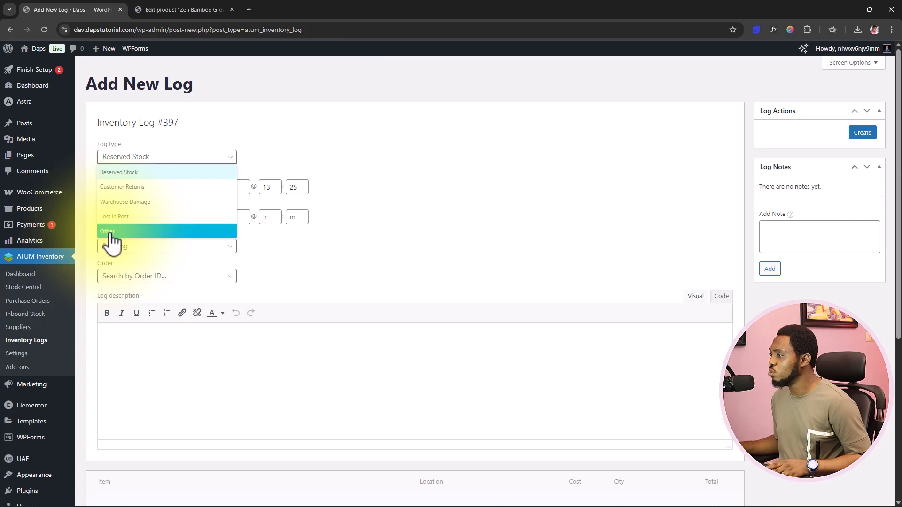
{"action": "left_click", "coordinate": [144, 173]}
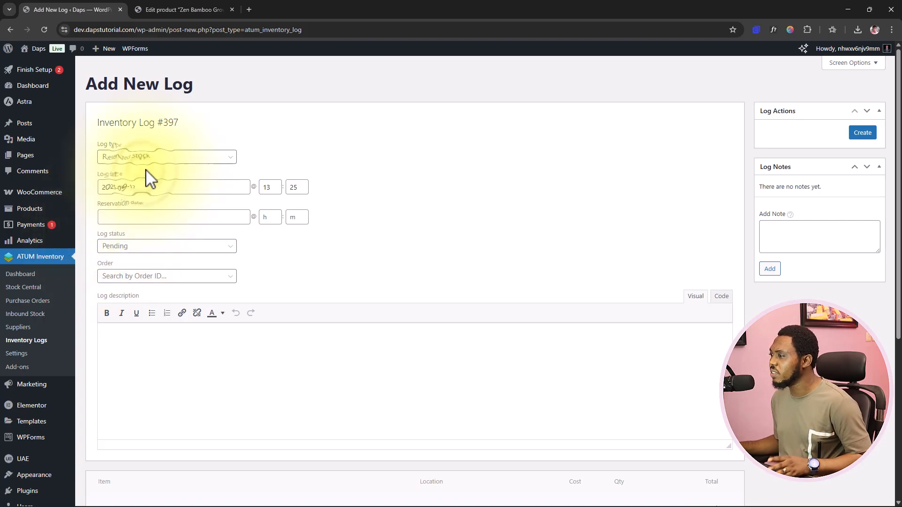
{"action": "left_click", "coordinate": [152, 190]}
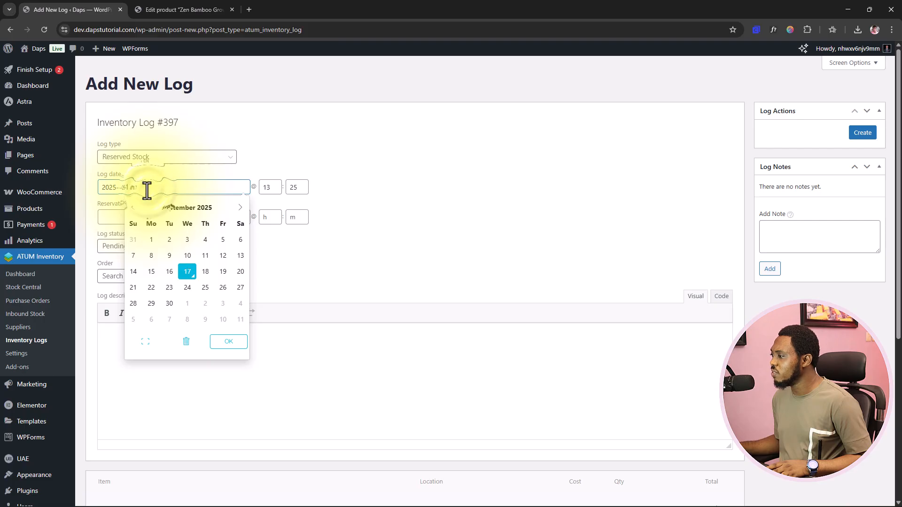
{"action": "left_click", "coordinate": [284, 155]}
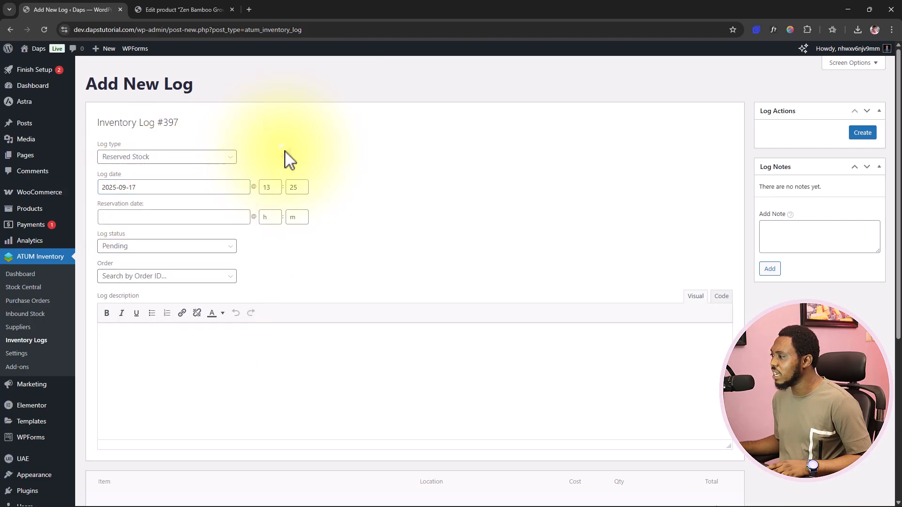
Set the log's reservation date to 2025-09-25 and its status to Completed, leaving the reservation time and order empty
{"action": "left_click", "coordinate": [137, 217]}
{"action": "left_click", "coordinate": [211, 315]}
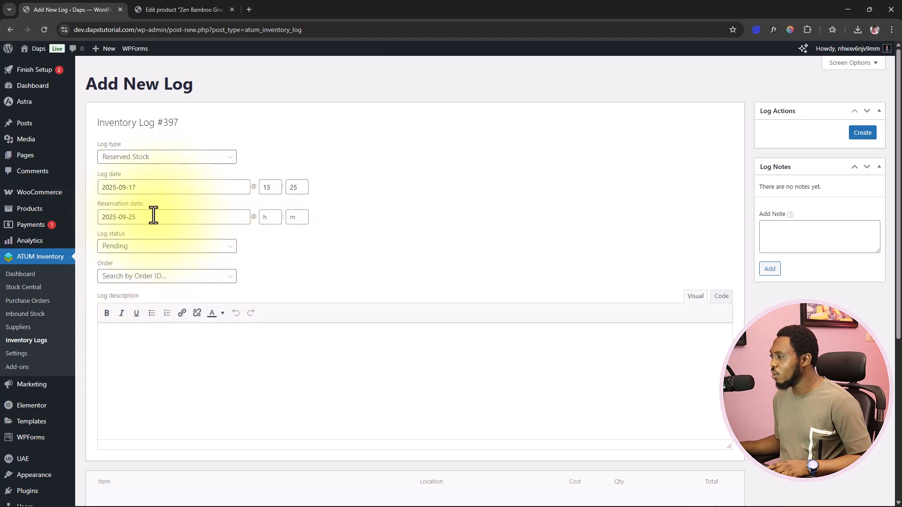
{"action": "left_click", "coordinate": [270, 218]}
{"action": "left_click", "coordinate": [155, 246]}
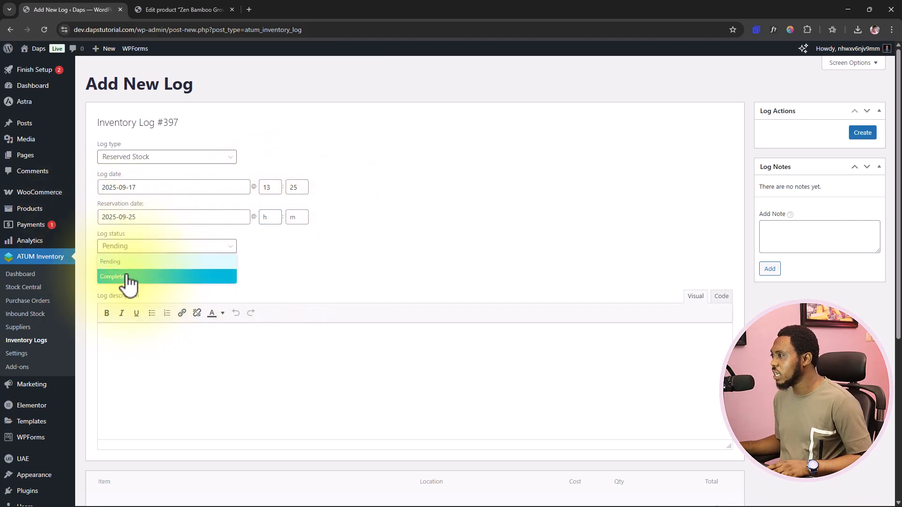
{"action": "left_click", "coordinate": [145, 279]}
{"action": "left_click", "coordinate": [150, 277]}
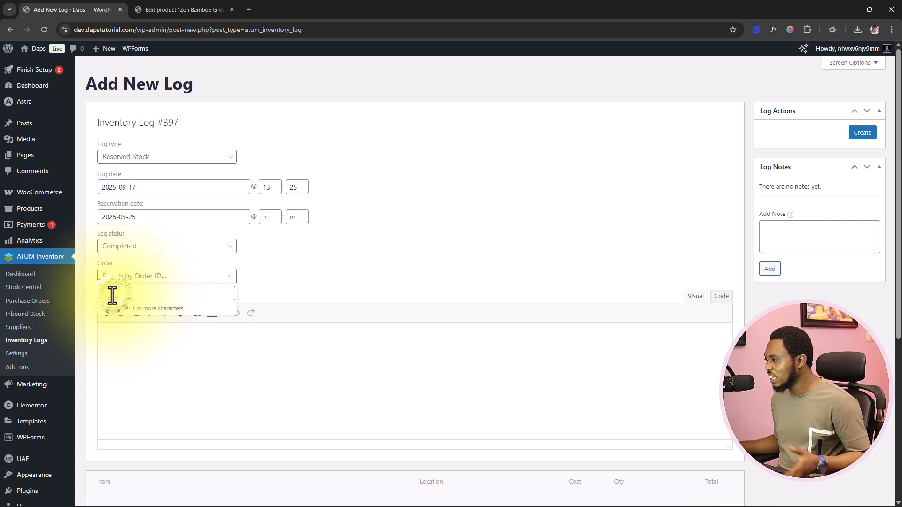
{"action": "left_click", "coordinate": [314, 282]}
Add the Zen Bamboo Grove product to the inventory log's items
{"action": "scroll", "coordinate": [372, 265], "scroll_direction": "down", "scroll_amount": 5}
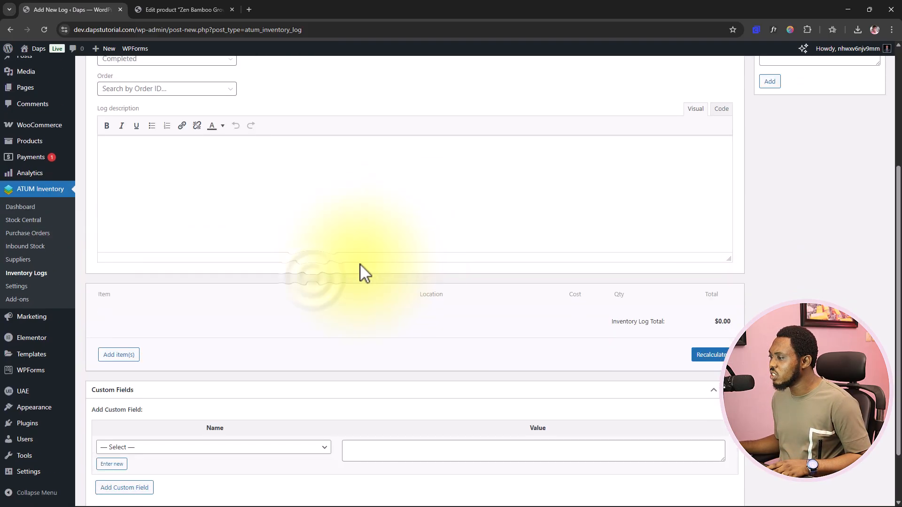
{"action": "scroll", "coordinate": [155, 160], "scroll_direction": "down", "scroll_amount": 1}
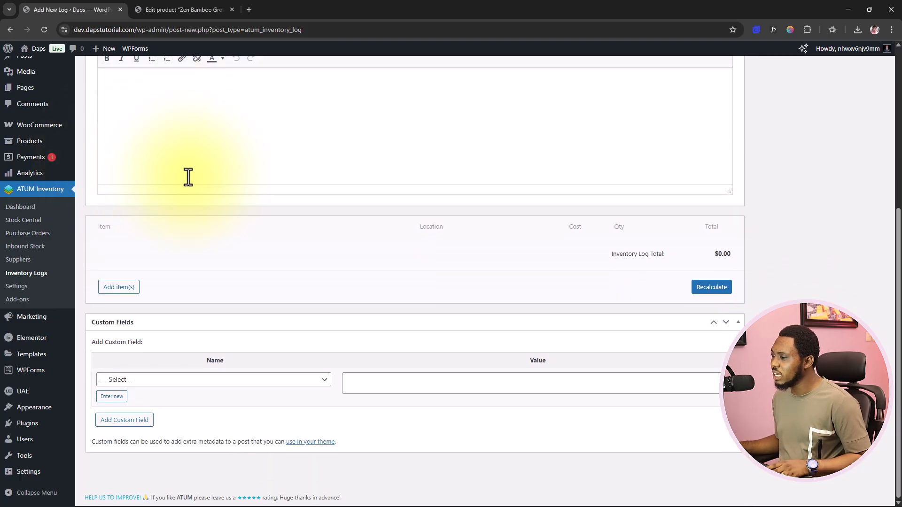
{"action": "left_click", "coordinate": [119, 287]}
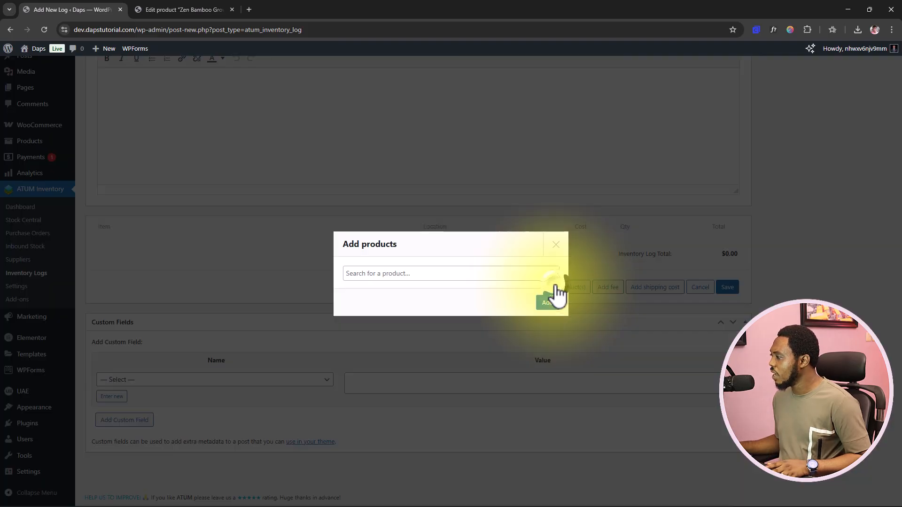
{"action": "left_click", "coordinate": [552, 287]}
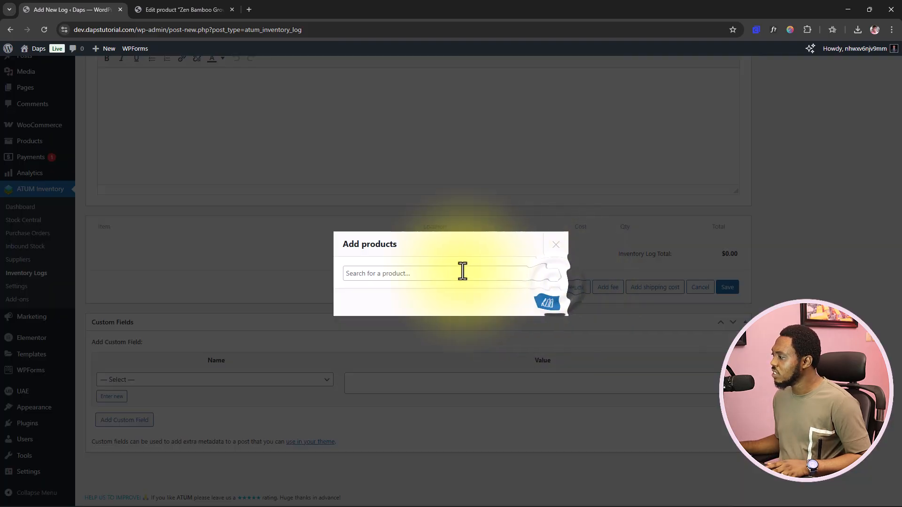
{"action": "left_click", "coordinate": [390, 273]}
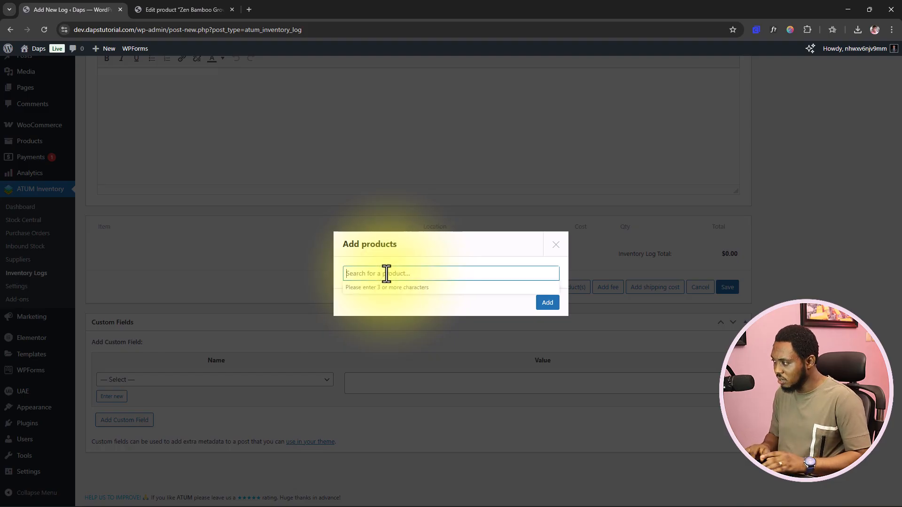
{"action": "type", "text": "zen"}
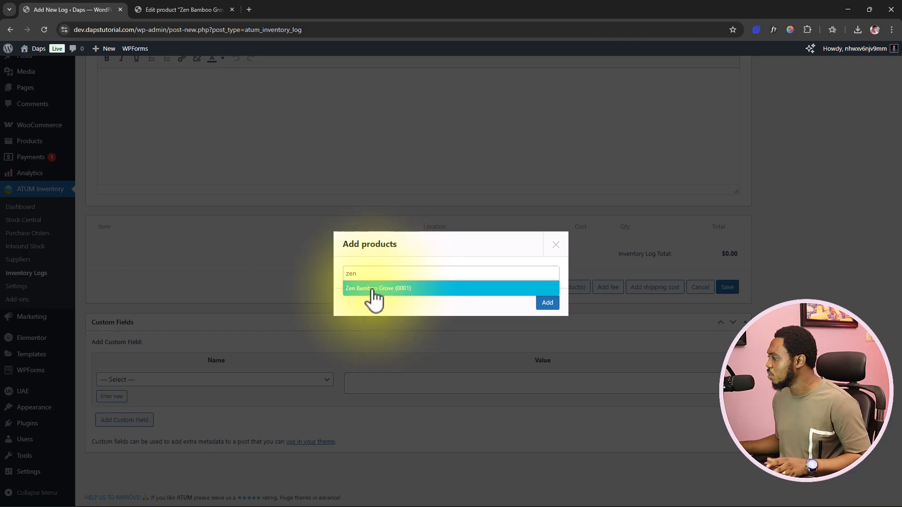
{"action": "left_click", "coordinate": [373, 289]}
{"action": "left_click", "coordinate": [548, 303]}
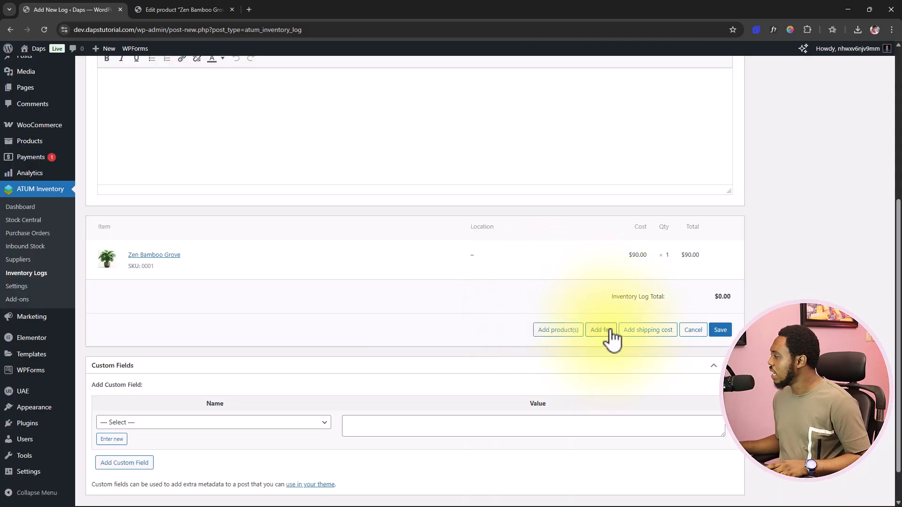
Add a fee of 10 to the inventory log and save the log
{"action": "left_click", "coordinate": [601, 330]}
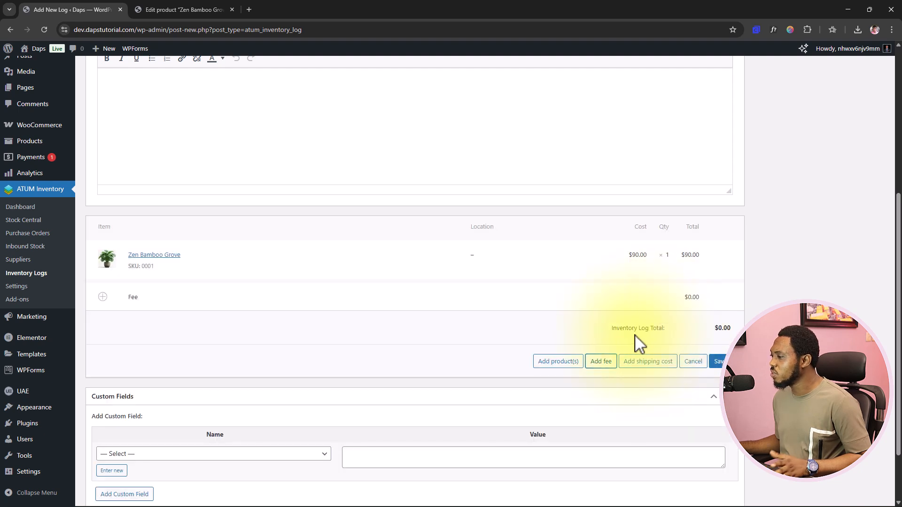
{"action": "left_click", "coordinate": [719, 297]}
{"action": "left_click", "coordinate": [679, 302]}
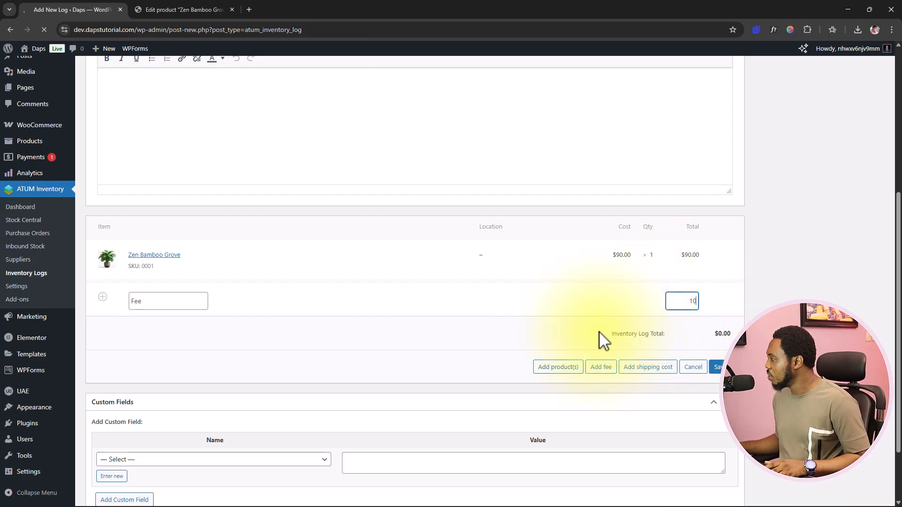
{"action": "left_click", "coordinate": [547, 327]}
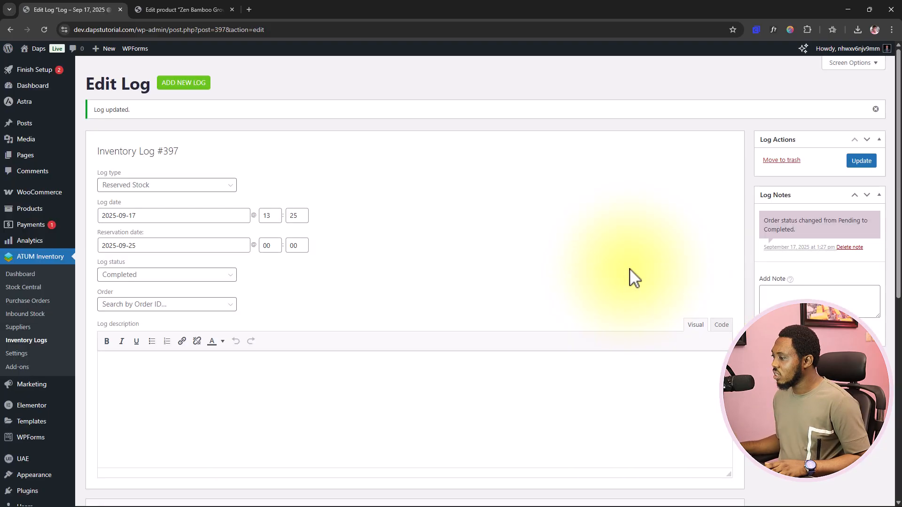
Review the saved log's items, total, available actions and notes, without adding a note
{"action": "scroll", "coordinate": [629, 277], "scroll_direction": "down", "scroll_amount": 5}
{"action": "scroll", "coordinate": [633, 277], "scroll_direction": "down", "scroll_amount": 2}
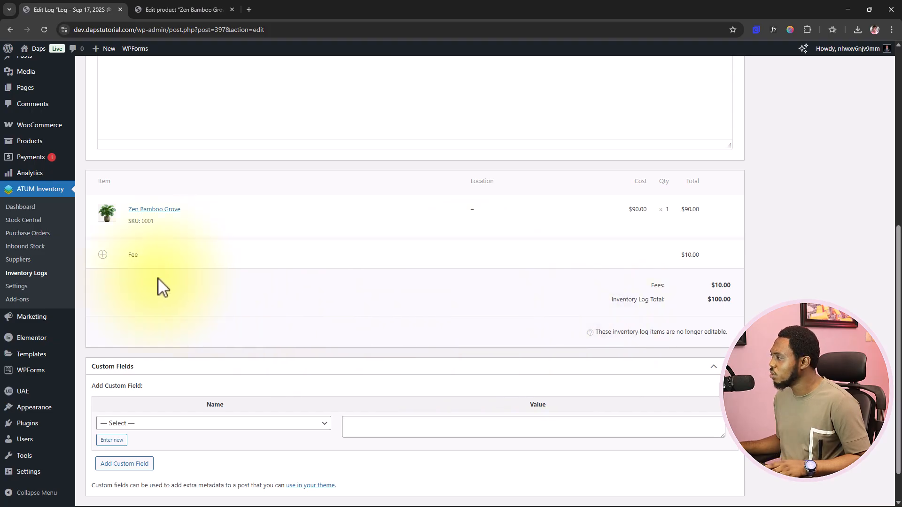
{"action": "scroll", "coordinate": [291, 283], "scroll_direction": "down", "scroll_amount": 1}
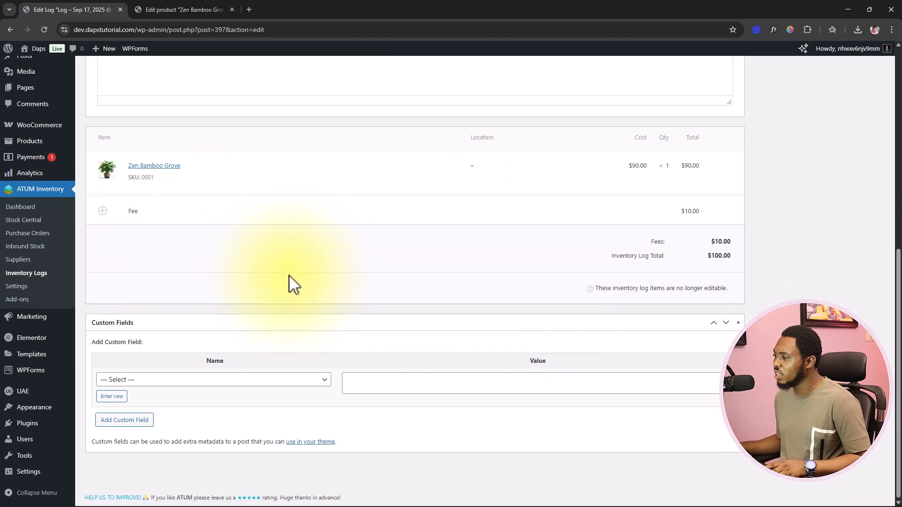
{"action": "scroll", "coordinate": [302, 302], "scroll_direction": "up", "scroll_amount": 7}
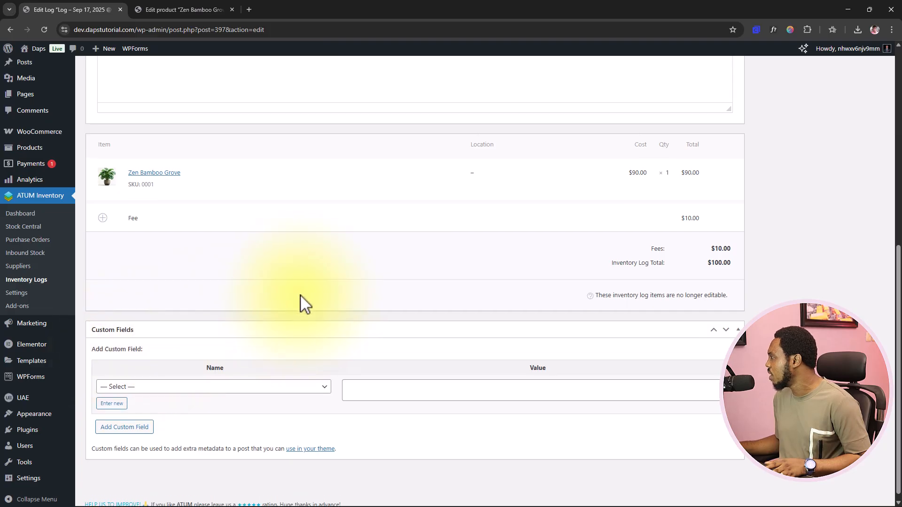
{"action": "scroll", "coordinate": [303, 306], "scroll_direction": "up", "scroll_amount": 1}
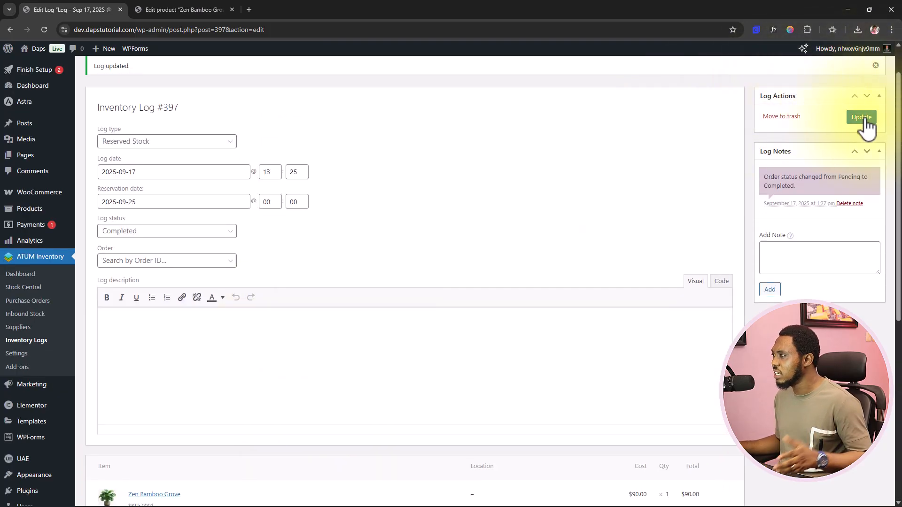
{"action": "scroll", "coordinate": [157, 182], "scroll_direction": "up", "scroll_amount": 1}
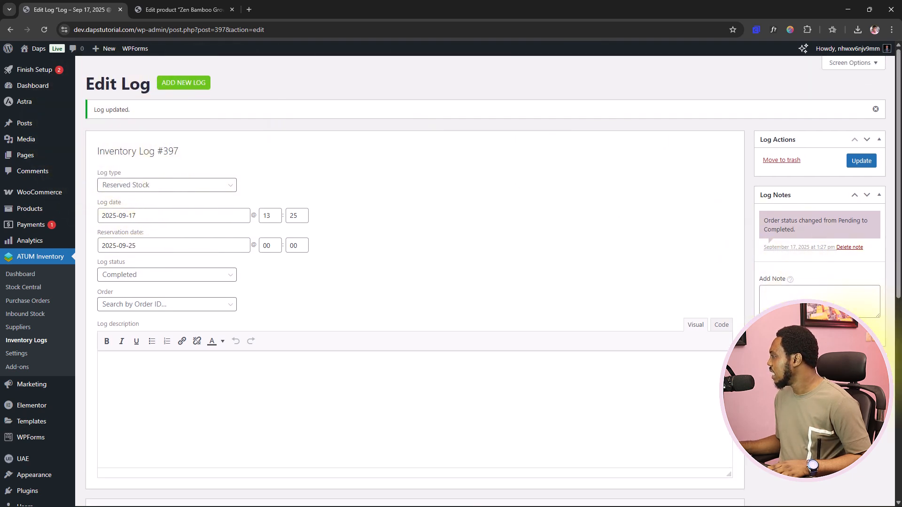
{"action": "left_click", "coordinate": [782, 295]}
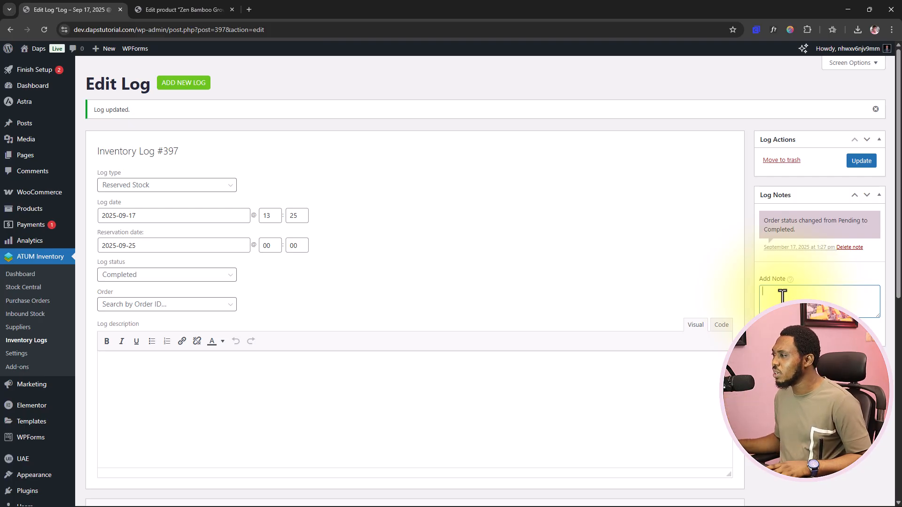
Check the list of inventory logs and look over the Inbound Stock page
{"action": "left_click", "coordinate": [27, 341]}
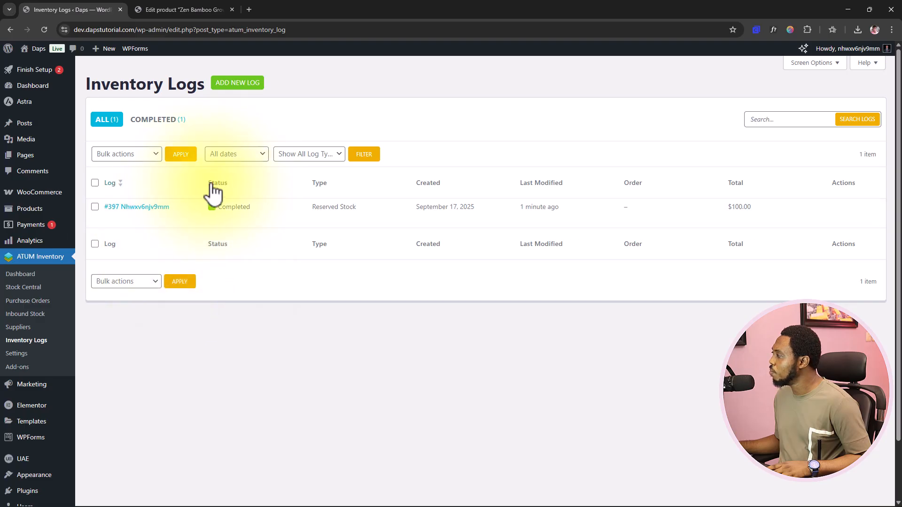
{"action": "left_click", "coordinate": [23, 314]}
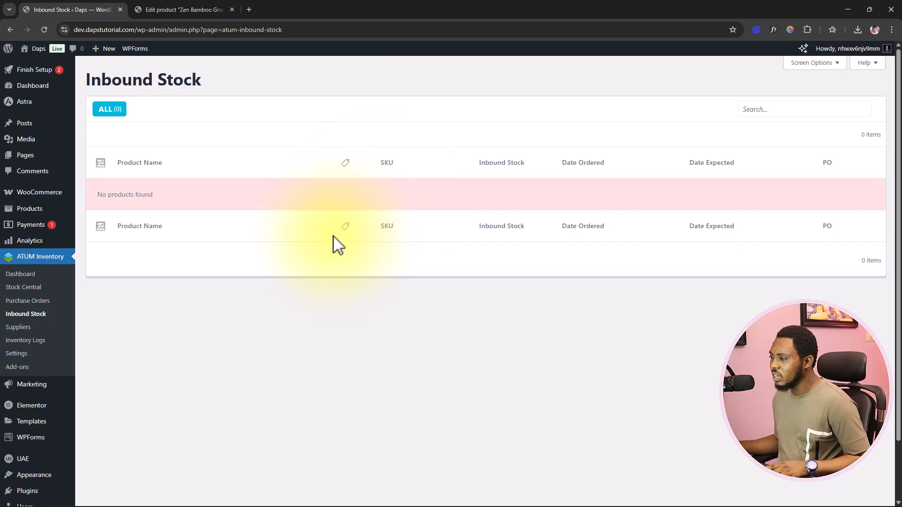
Start a new purchase order with Multiple Suppliers turned off and assign Daps Digital as its supplier
{"action": "left_click", "coordinate": [19, 301]}
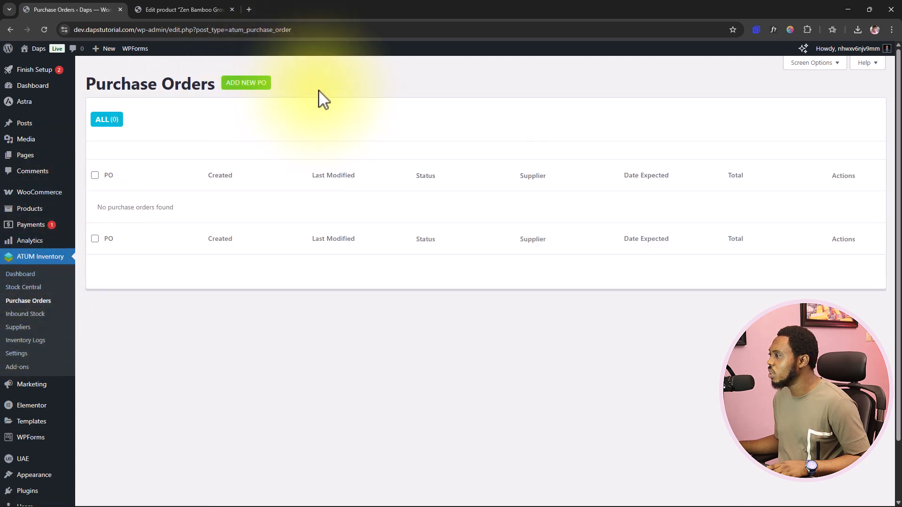
{"action": "left_click", "coordinate": [253, 84]}
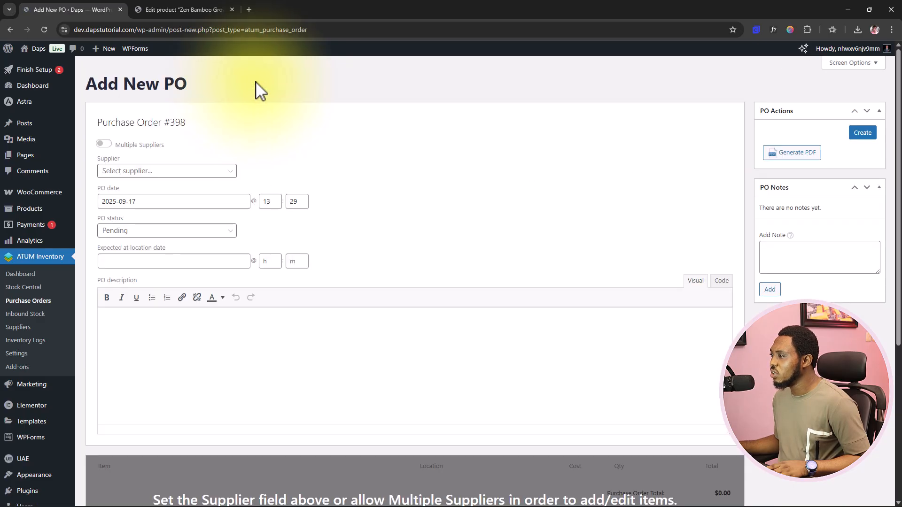
{"action": "left_click", "coordinate": [105, 144]}
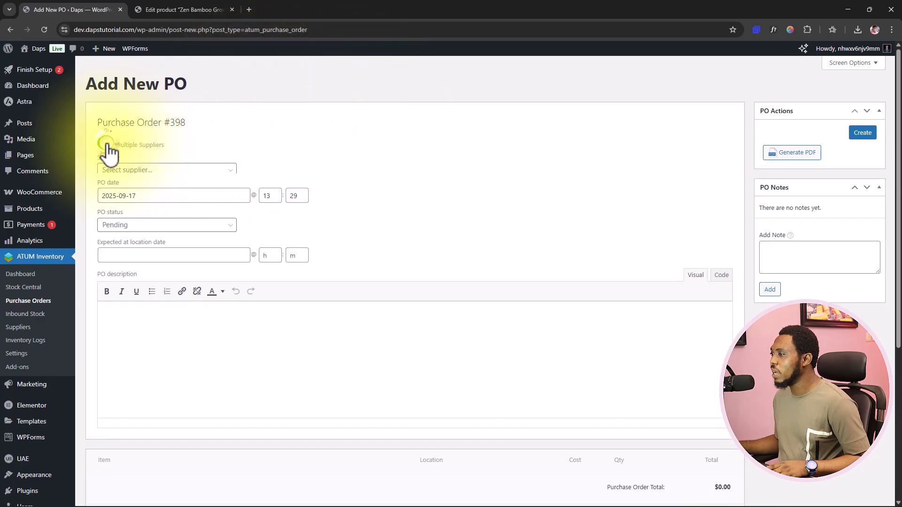
{"action": "left_click", "coordinate": [104, 144]}
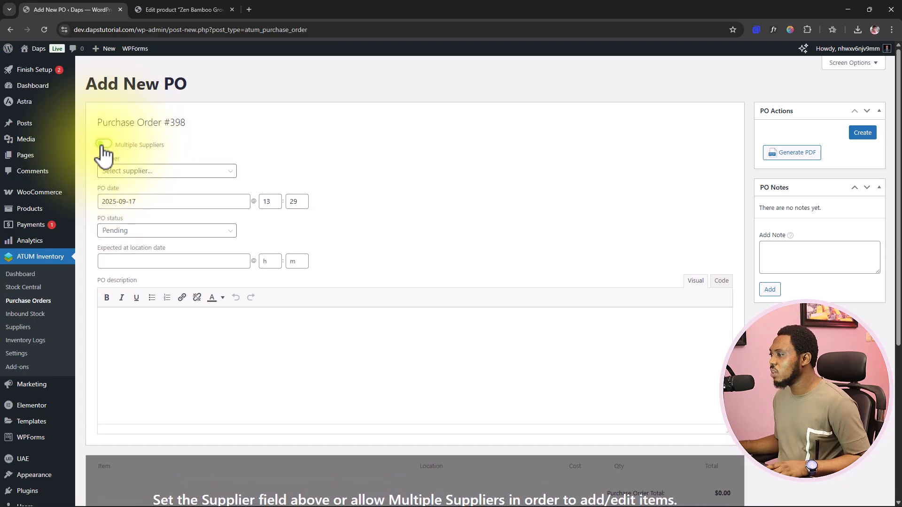
{"action": "left_click", "coordinate": [135, 172]}
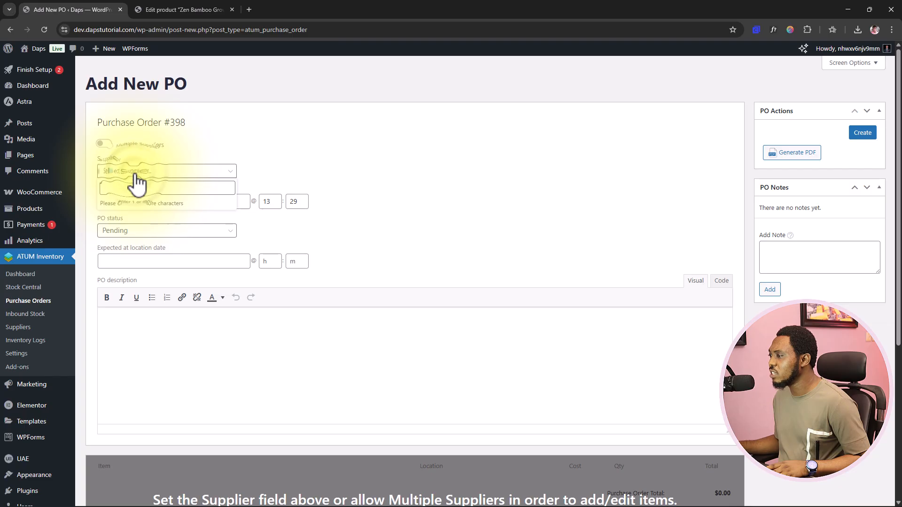
{"action": "left_click", "coordinate": [127, 188]}
{"action": "type", "text": "d"}
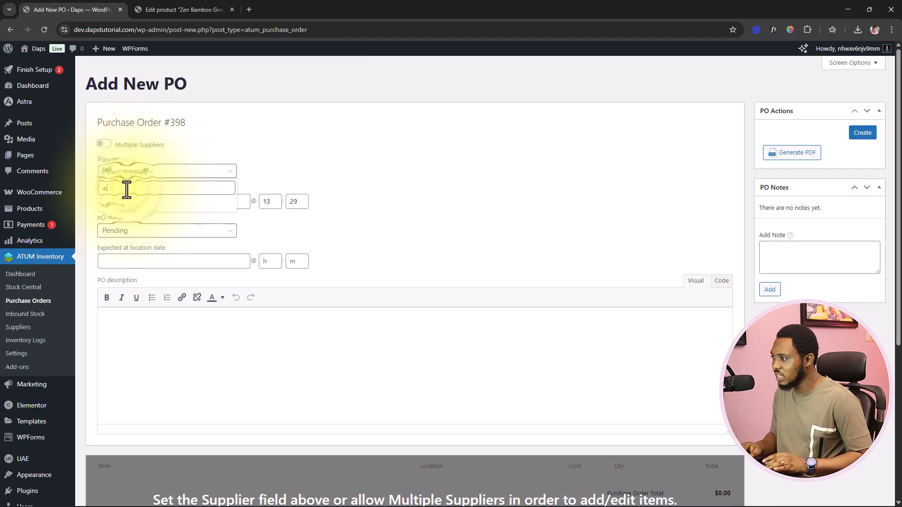
{"action": "type", "text": "aps"}
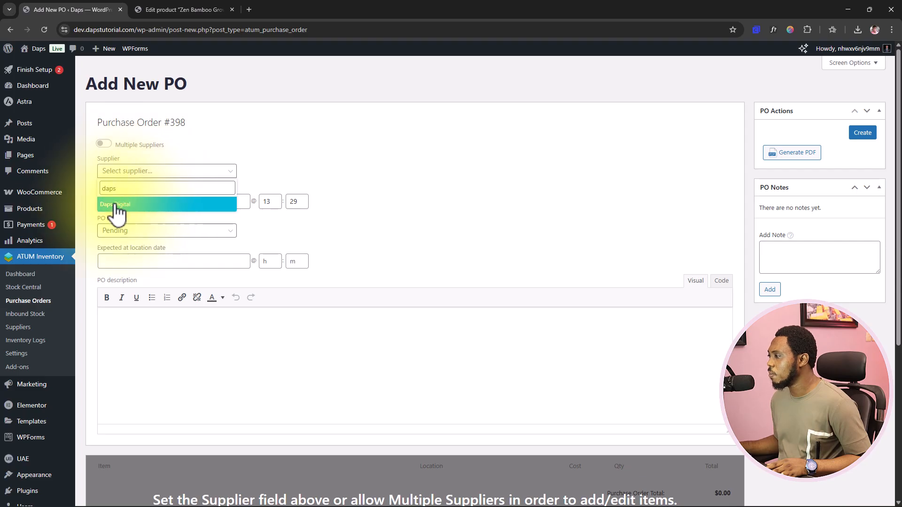
{"action": "left_click", "coordinate": [106, 205]}
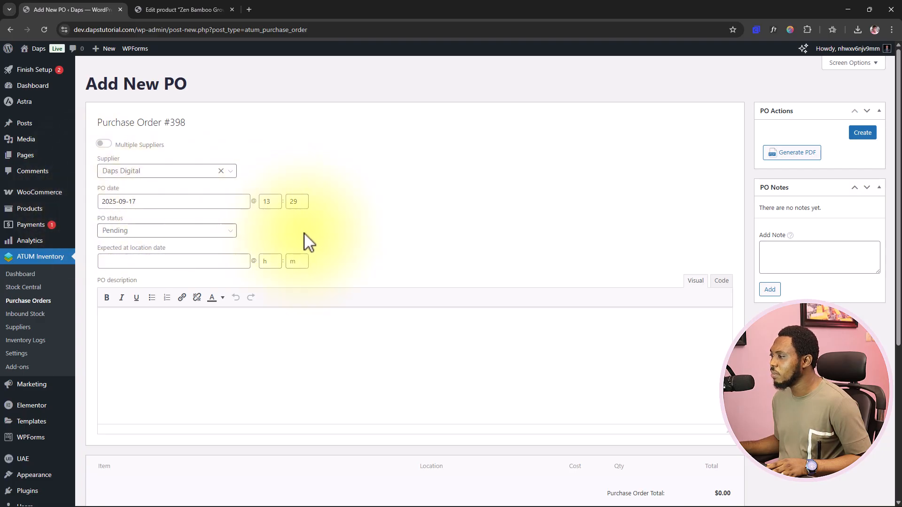
Keep the purchase order status at Pending and set its expected at location date to 2025-09-20, leaving the description empty
{"action": "left_click", "coordinate": [131, 231]}
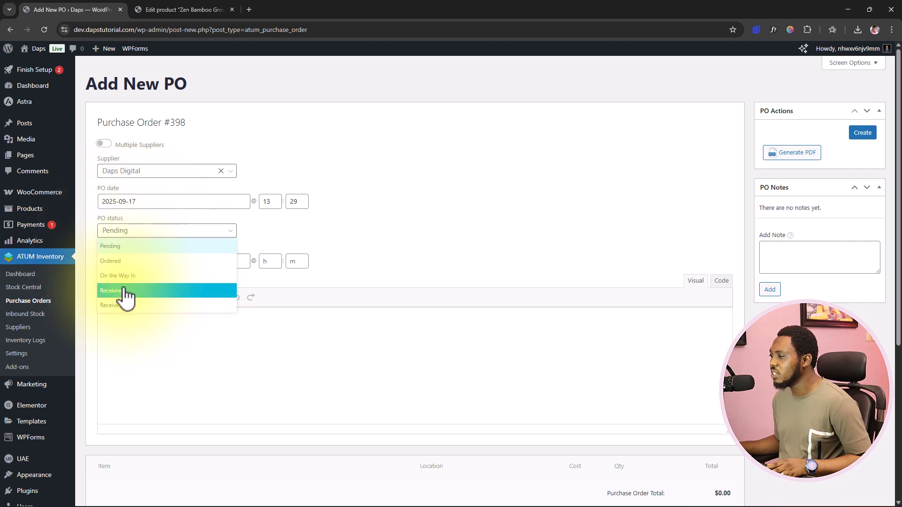
{"action": "left_click", "coordinate": [302, 247]}
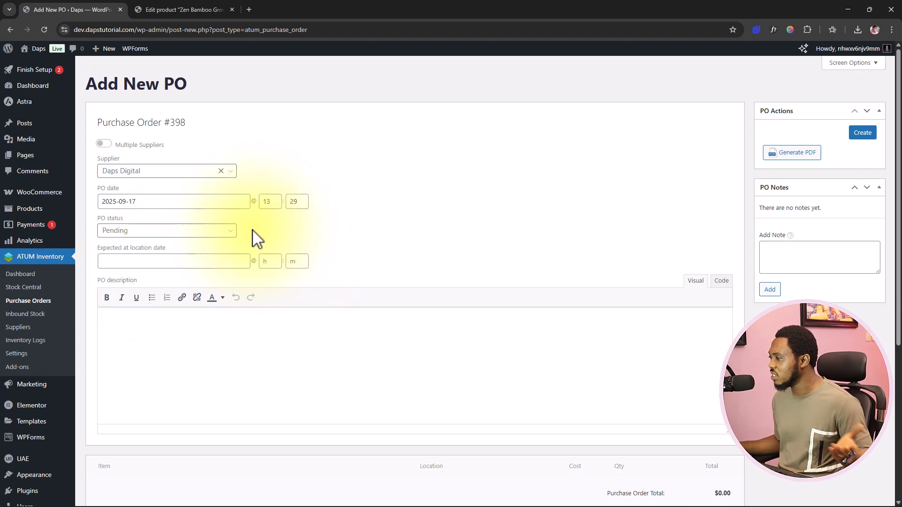
{"action": "left_click", "coordinate": [125, 264]}
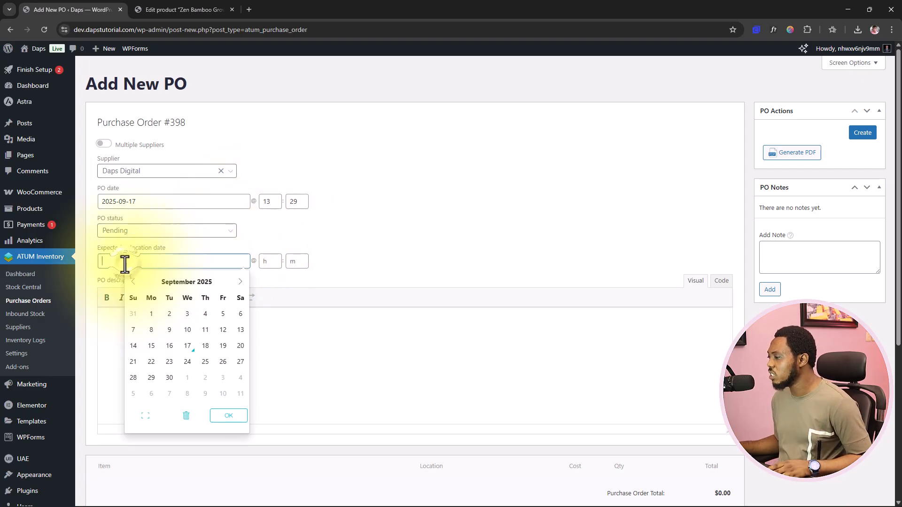
{"action": "left_click", "coordinate": [240, 346]}
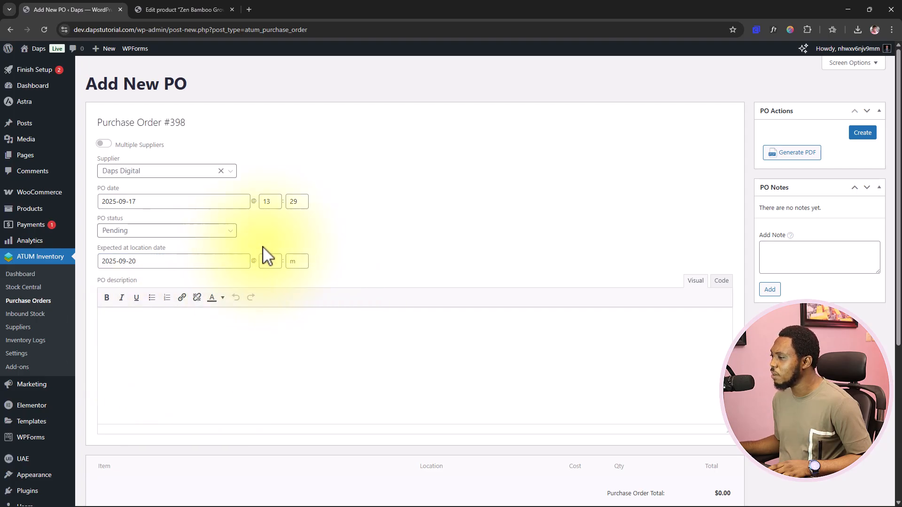
{"action": "scroll", "coordinate": [447, 278], "scroll_direction": "down", "scroll_amount": 2}
{"action": "left_click", "coordinate": [118, 233]}
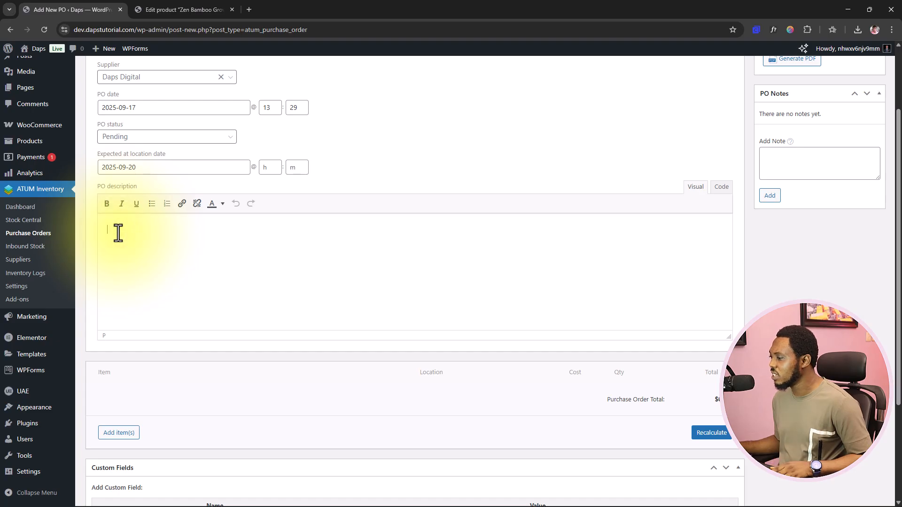
{"action": "scroll", "coordinate": [222, 209], "scroll_direction": "down", "scroll_amount": 3}
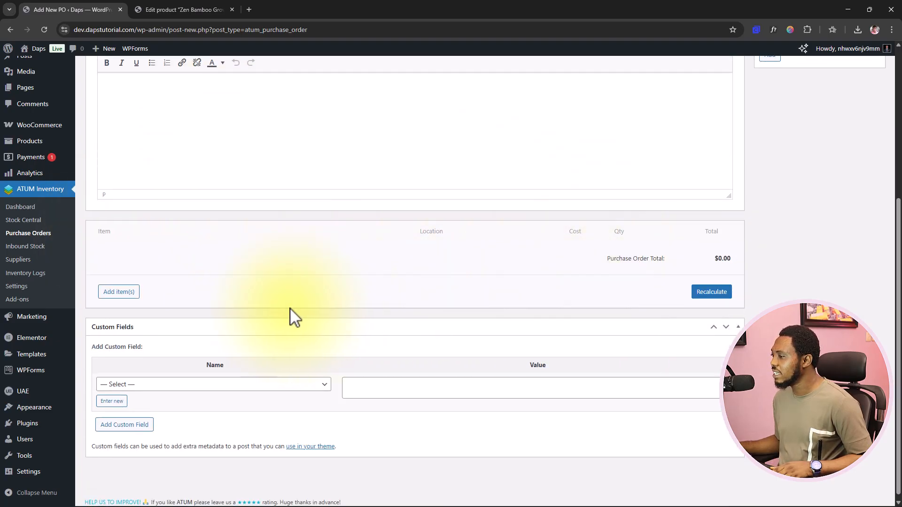
Add the product Zen Bamboo Grove as an item on the purchase order
{"action": "left_click", "coordinate": [115, 292]}
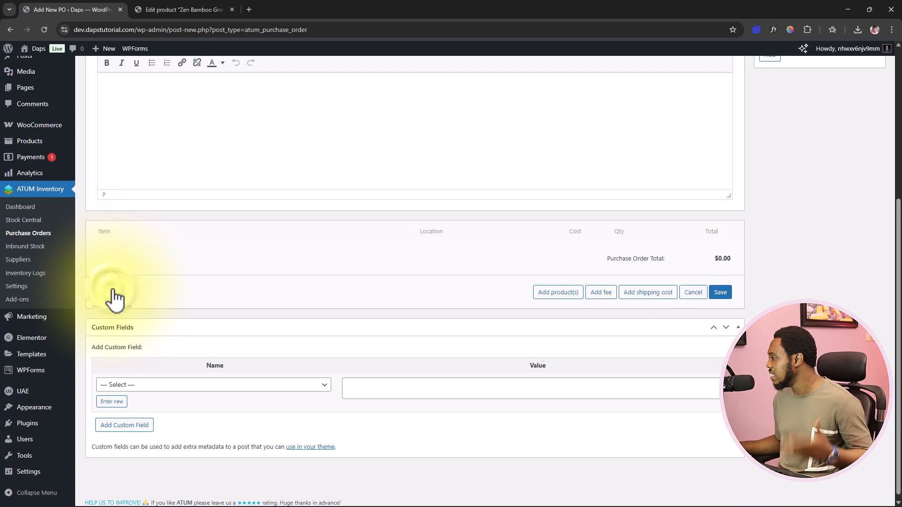
{"action": "left_click", "coordinate": [553, 292]}
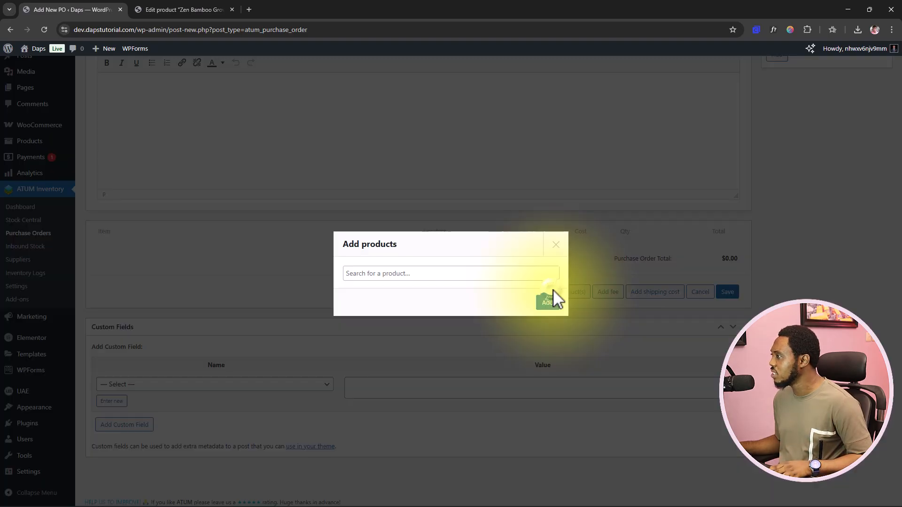
{"action": "left_click", "coordinate": [355, 274]}
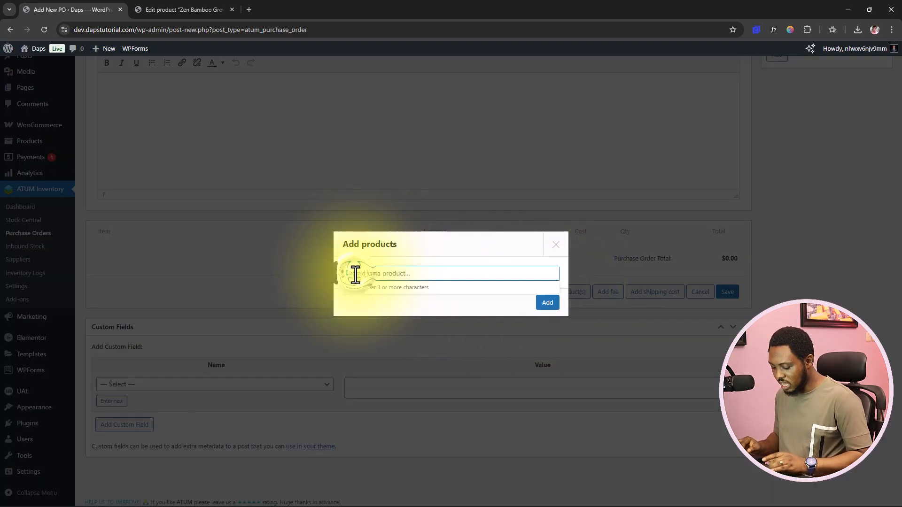
{"action": "type", "text": "zen"}
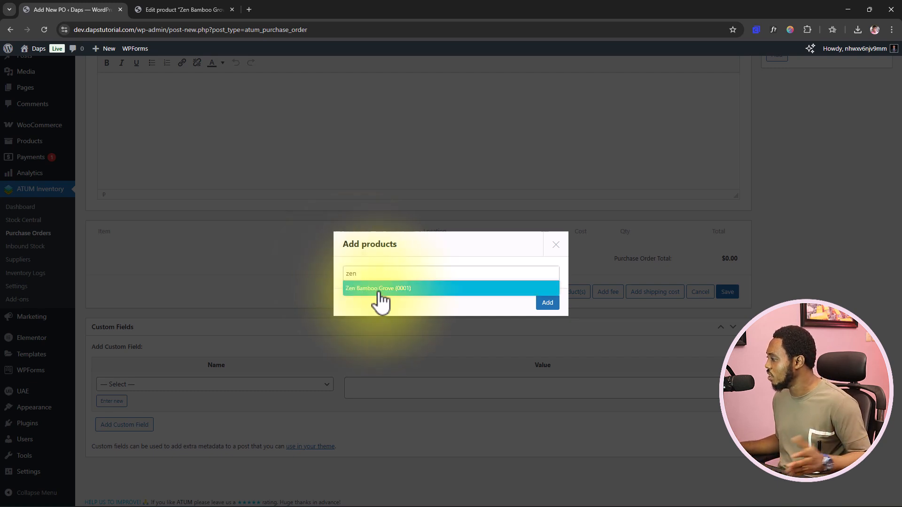
{"action": "left_click", "coordinate": [381, 288]}
{"action": "left_click", "coordinate": [547, 303]}
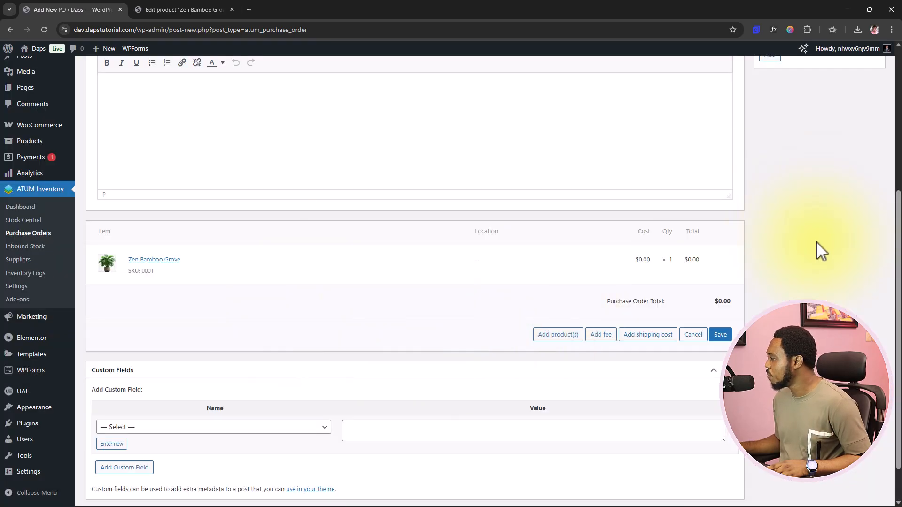
Generate the purchase order's PDF, review its contents, and create the purchase order
{"action": "scroll", "coordinate": [407, 224], "scroll_direction": "down", "scroll_amount": 1}
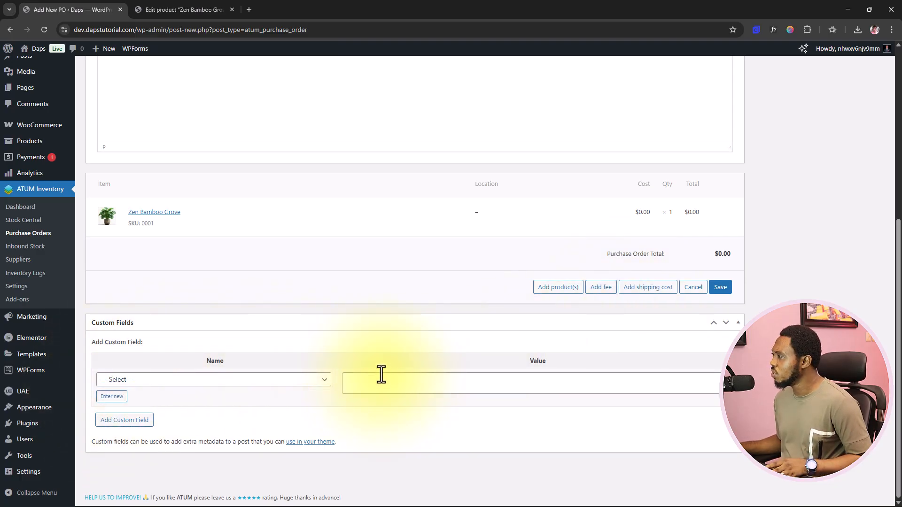
{"action": "scroll", "coordinate": [382, 374], "scroll_direction": "up", "scroll_amount": 6}
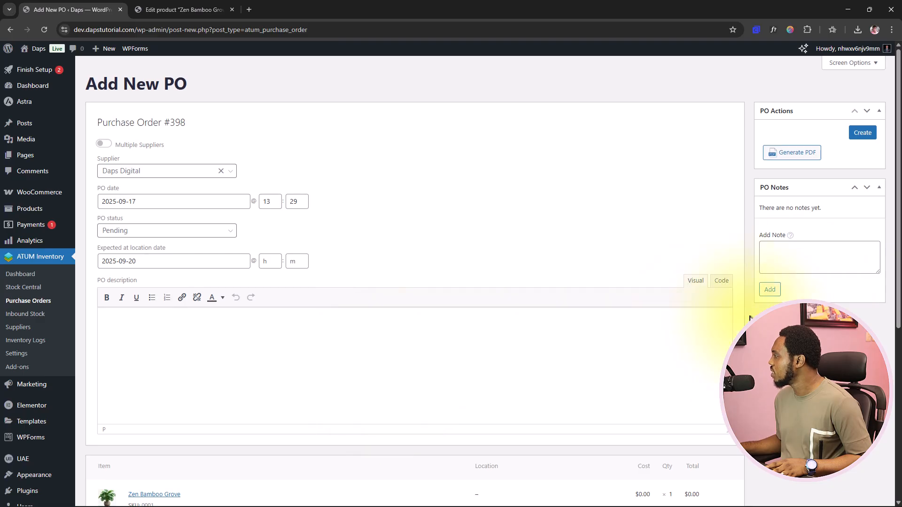
{"action": "left_click", "coordinate": [793, 154]}
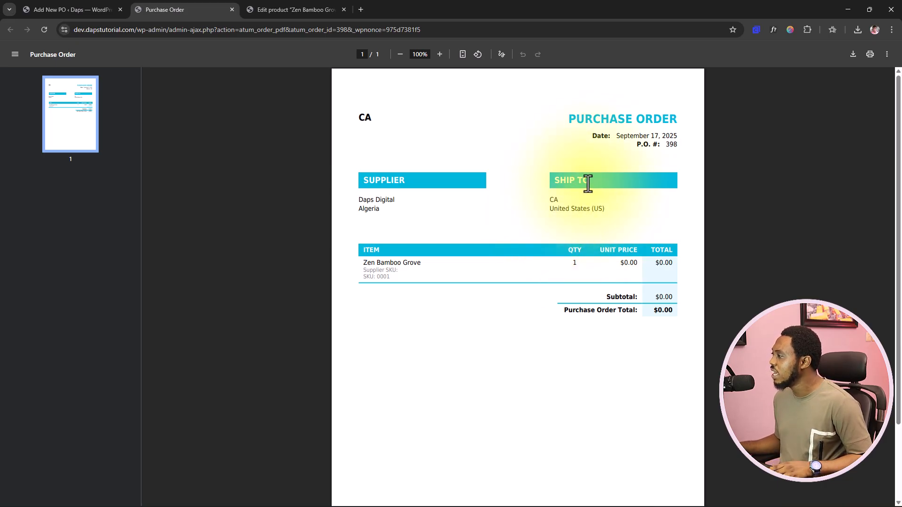
{"action": "double_click", "coordinate": [360, 117]}
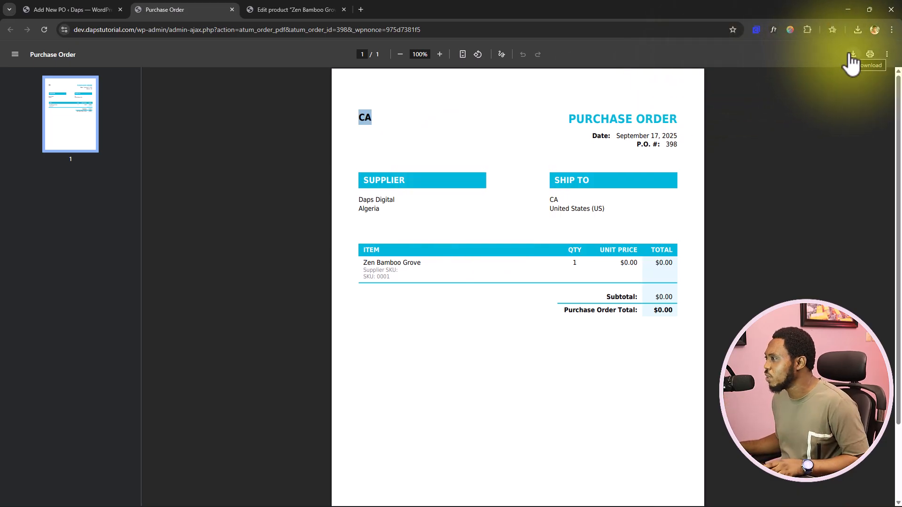
{"action": "left_click", "coordinate": [87, 6]}
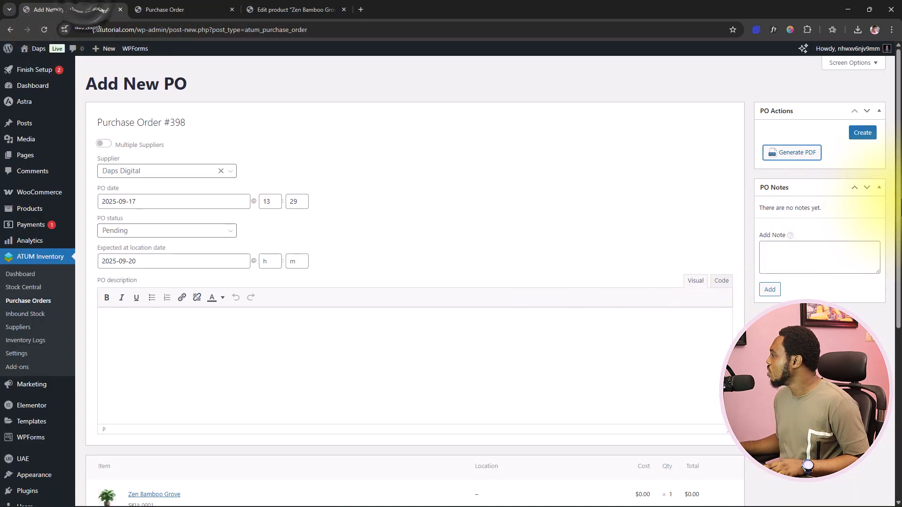
{"action": "left_click", "coordinate": [863, 135]}
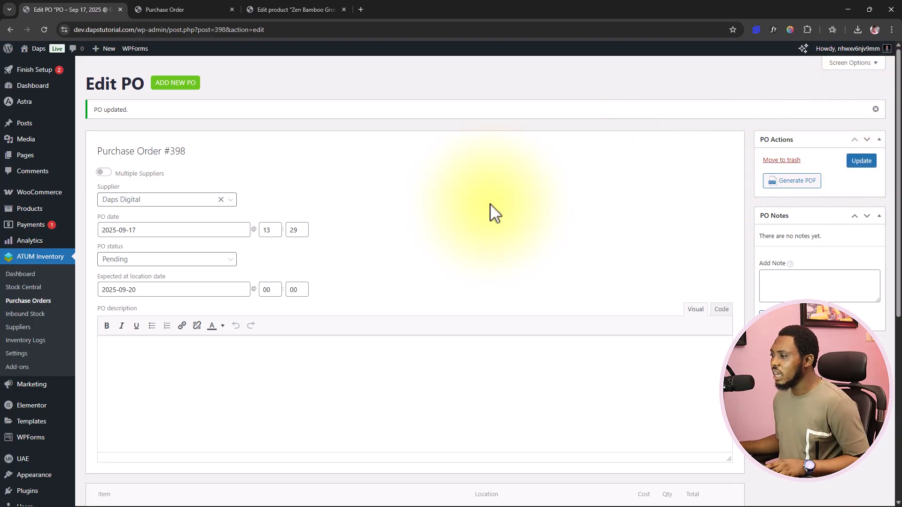
In Stock Central, set the supplier of Zen Bamboo Grove to Daps Digital
{"action": "left_click", "coordinate": [17, 289]}
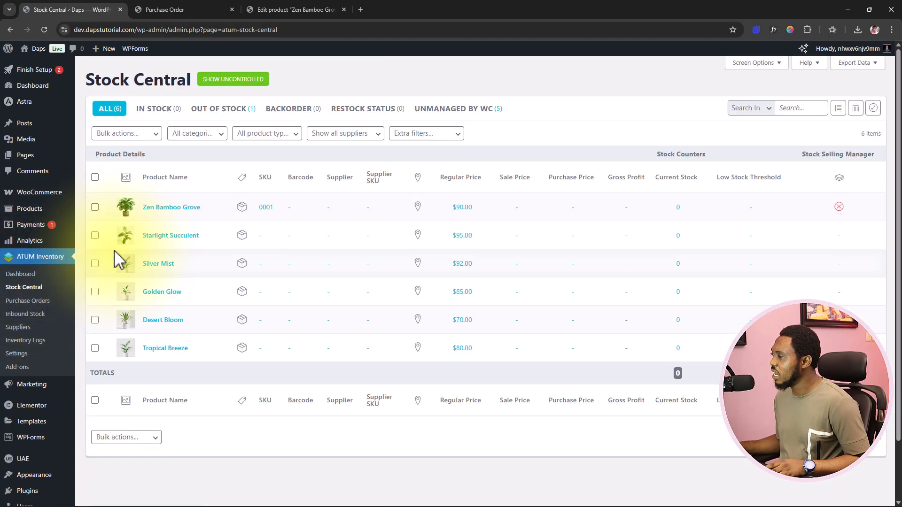
{"action": "left_click", "coordinate": [328, 208]}
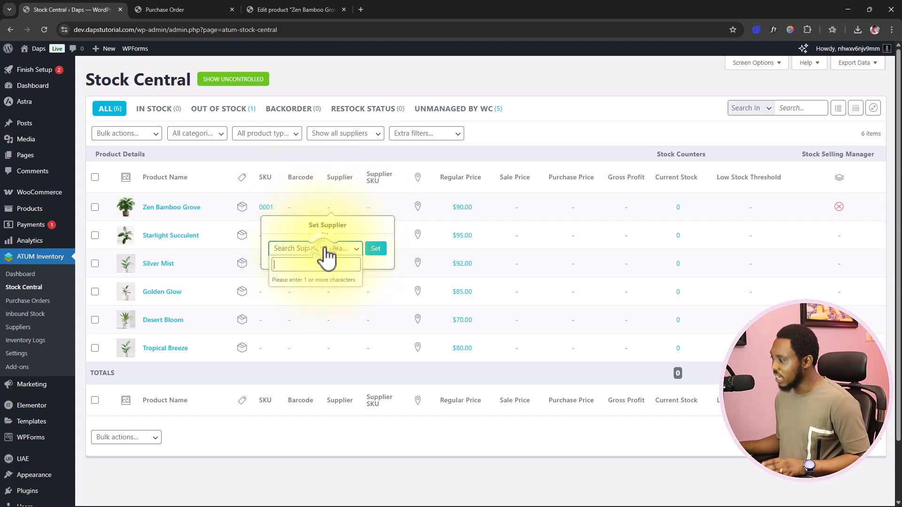
{"action": "left_click", "coordinate": [325, 258]}
{"action": "type", "text": "dapa"}
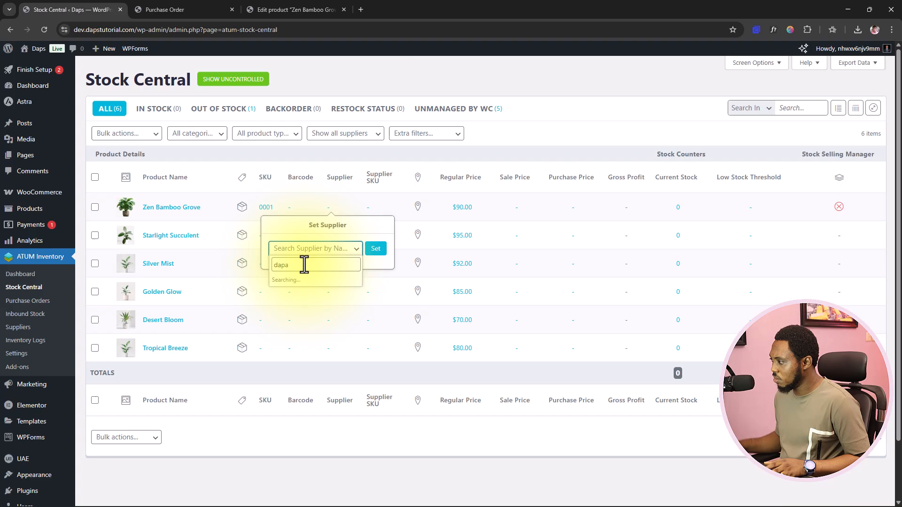
{"action": "key", "text": "BackSpace"}
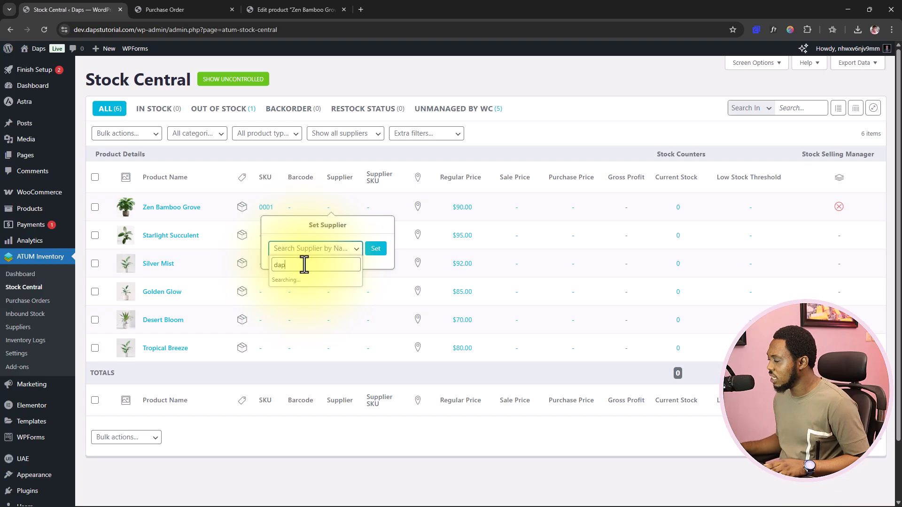
{"action": "left_click", "coordinate": [302, 282]}
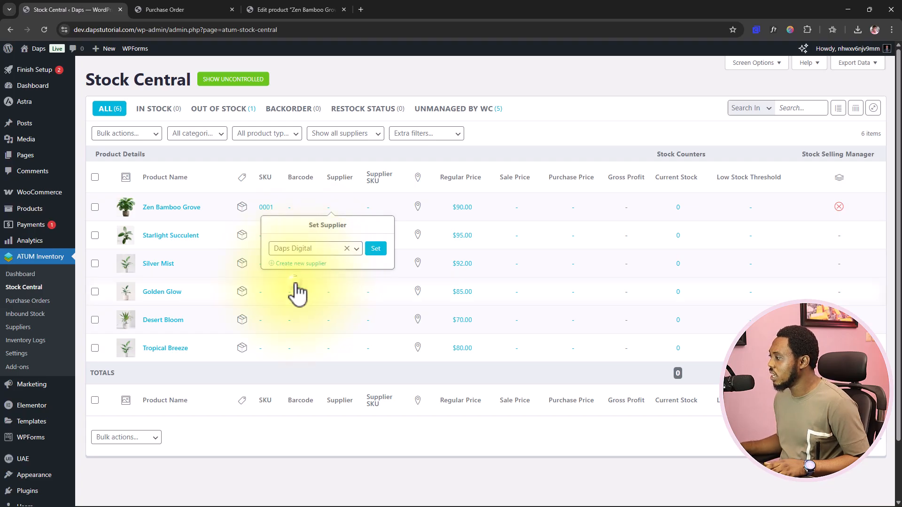
{"action": "left_click", "coordinate": [375, 251]}
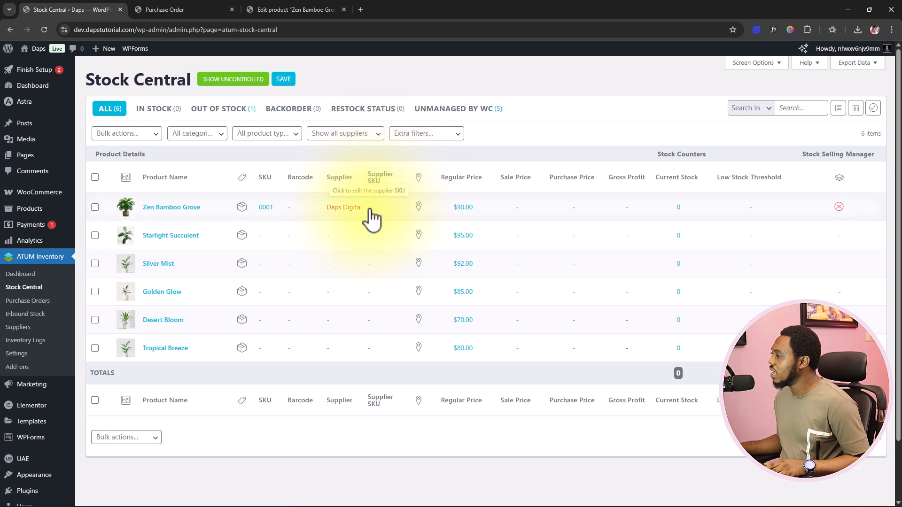
Set Zen Bamboo Grove's supplier SKU to 01 and view its product locations without editing them
{"action": "left_click", "coordinate": [372, 212]}
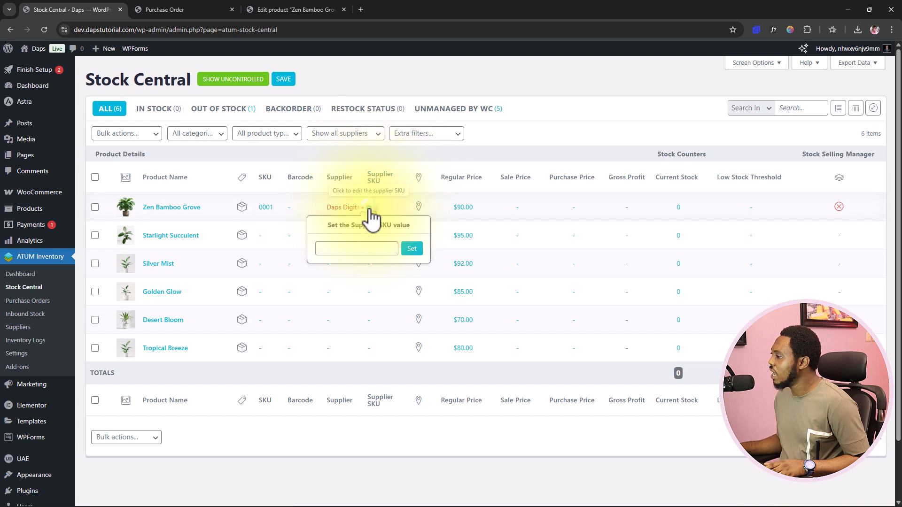
{"action": "left_click", "coordinate": [365, 248]}
{"action": "type", "text": "01"}
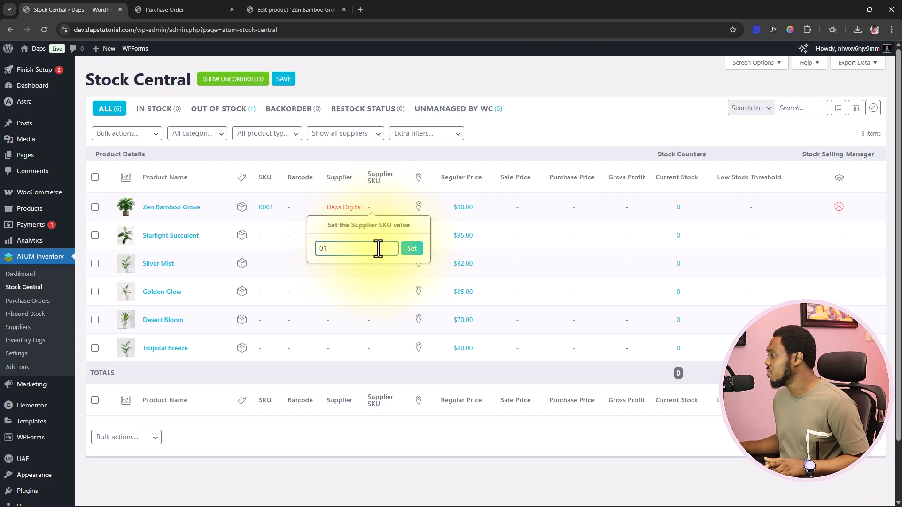
{"action": "left_click", "coordinate": [411, 250]}
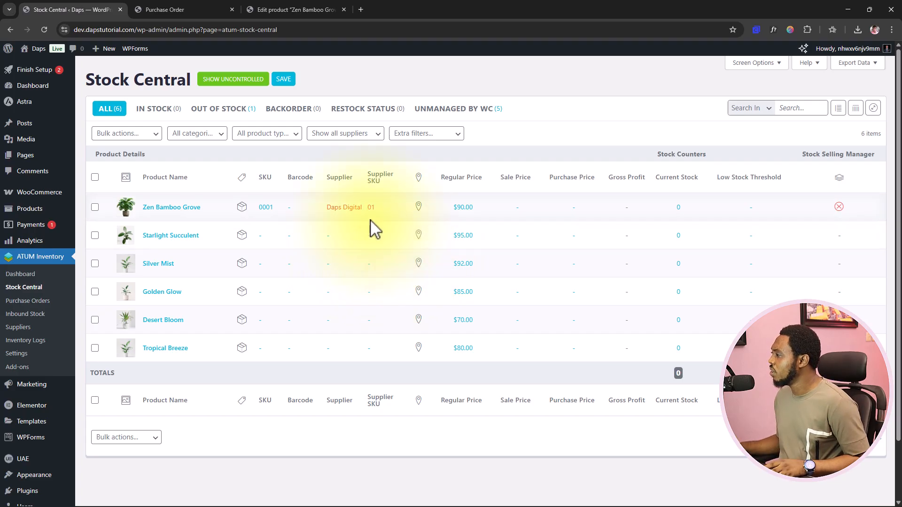
{"action": "left_click", "coordinate": [420, 210]}
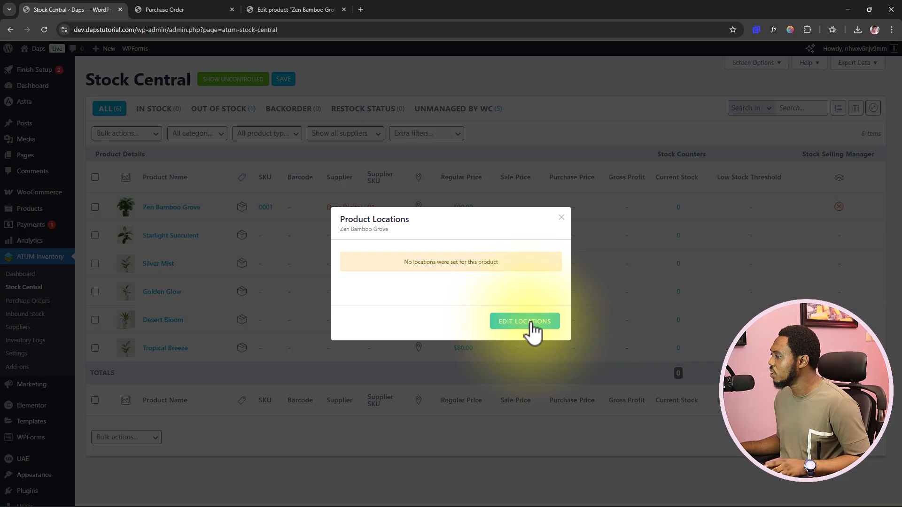
{"action": "left_click", "coordinate": [561, 218]}
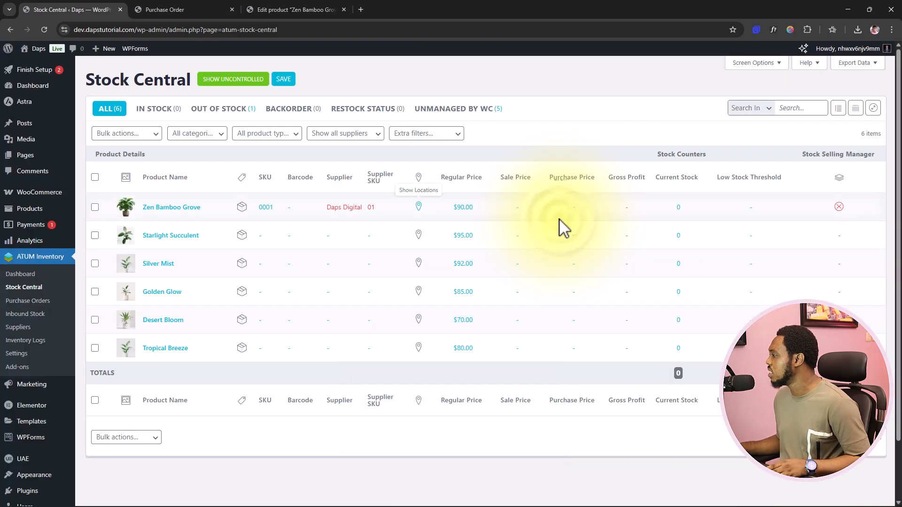
Give Zen Bamboo Grove a sale price of 80 from 2025-09-17 to 2025-09-18 and save the Stock Central changes
{"action": "left_click", "coordinate": [518, 210]}
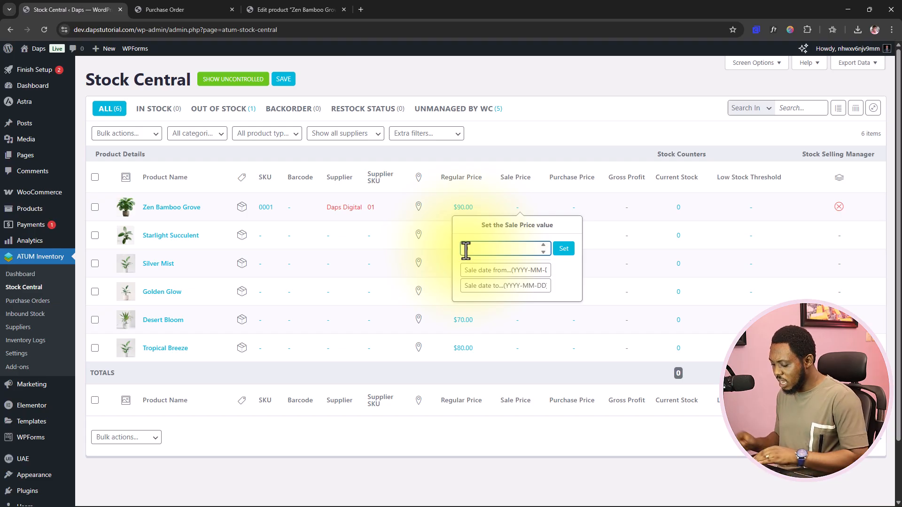
{"action": "type", "text": "80"}
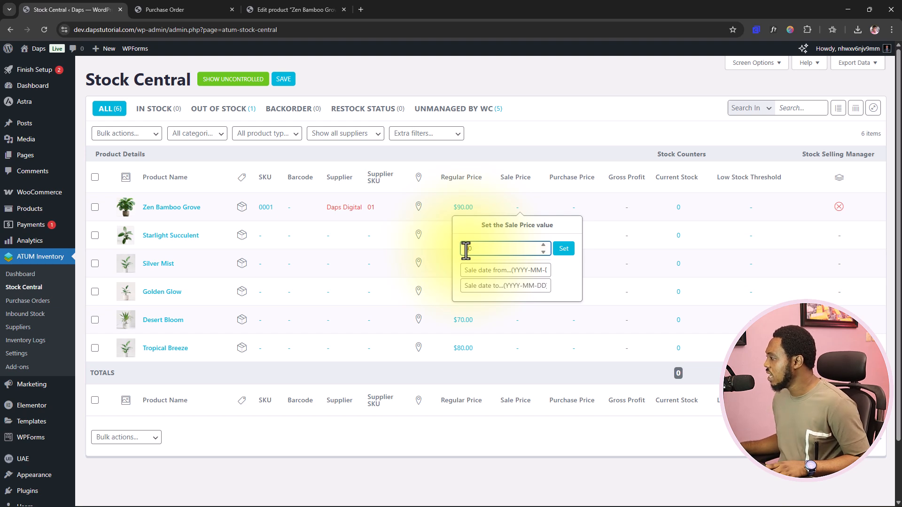
{"action": "left_click", "coordinate": [489, 270]}
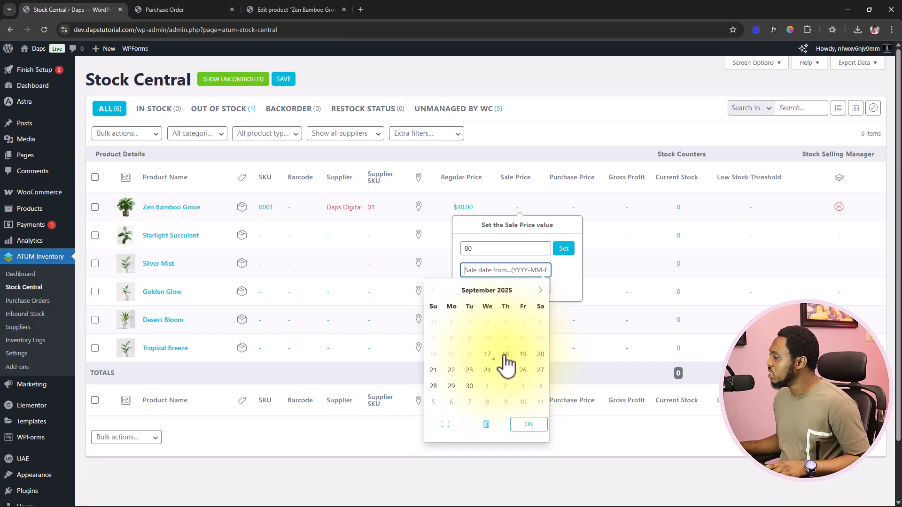
{"action": "left_click", "coordinate": [488, 354]}
{"action": "left_click", "coordinate": [474, 286]}
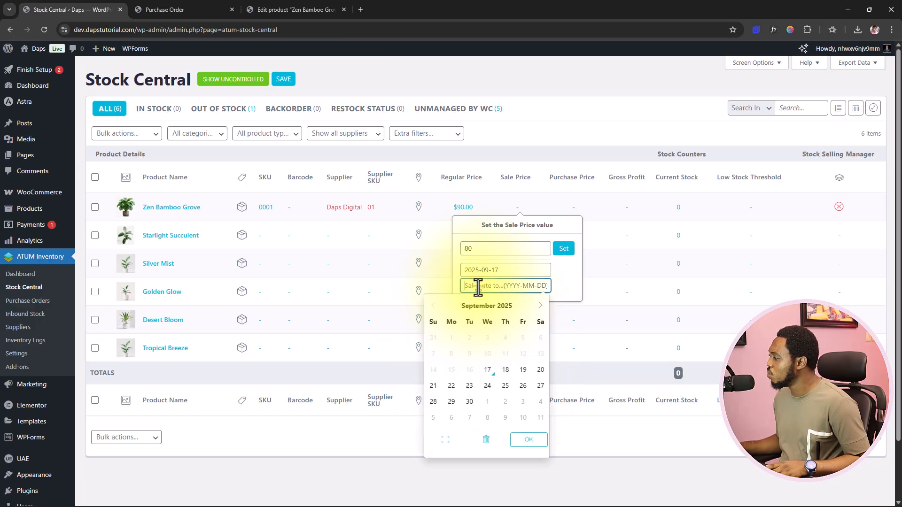
{"action": "left_click", "coordinate": [506, 371]}
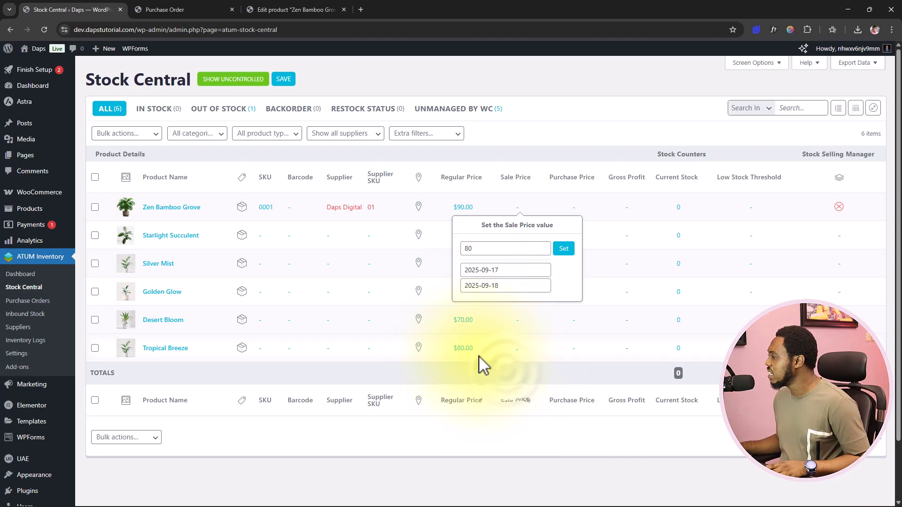
{"action": "left_click", "coordinate": [565, 248]}
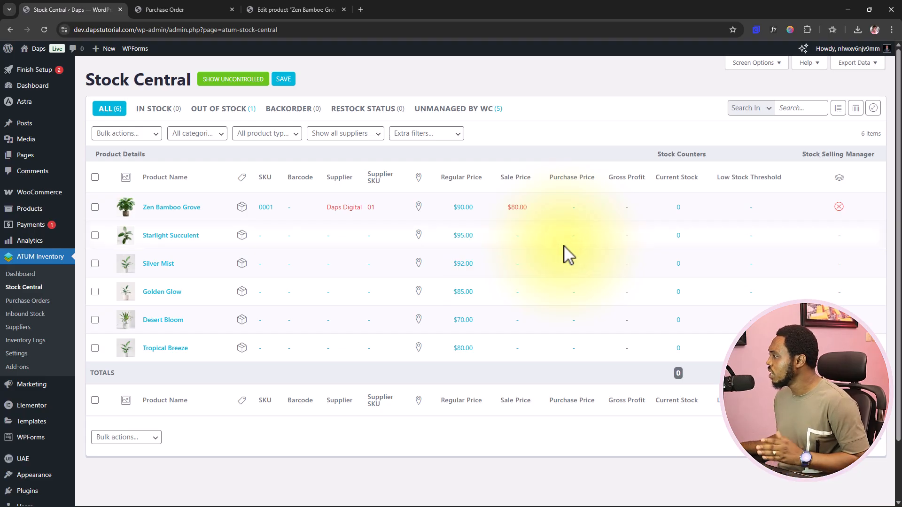
{"action": "left_click", "coordinate": [285, 79]}
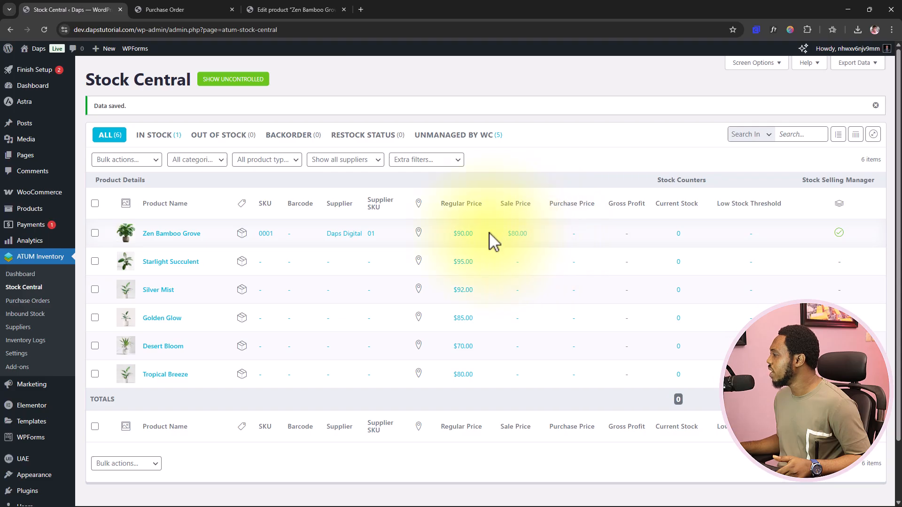
Set Zen Bamboo Grove's purchase price to 40, save the change, and check its gross profit amount
{"action": "left_click", "coordinate": [577, 243]}
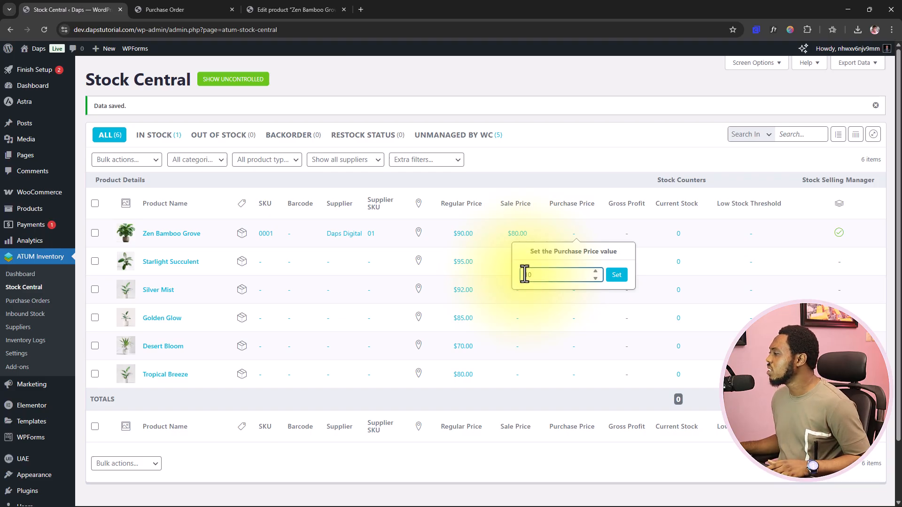
{"action": "key", "text": "BackSpace"}
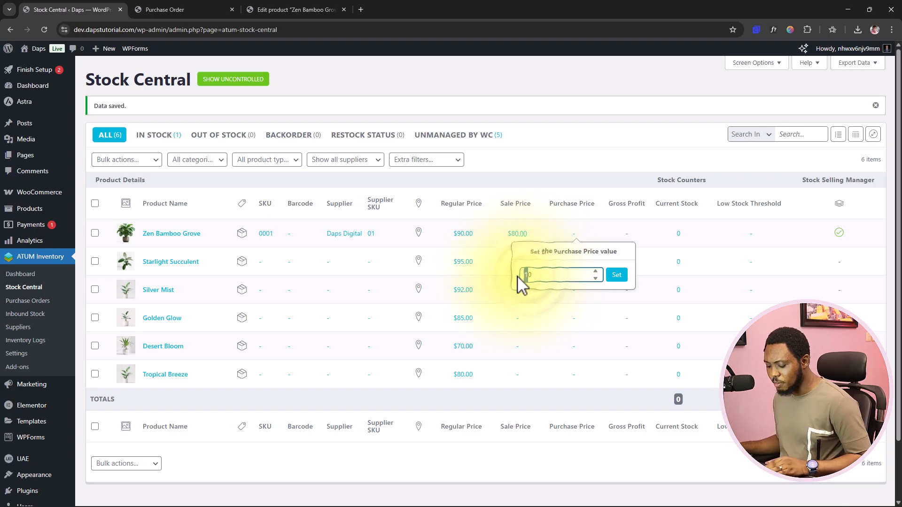
{"action": "type", "text": "10"}
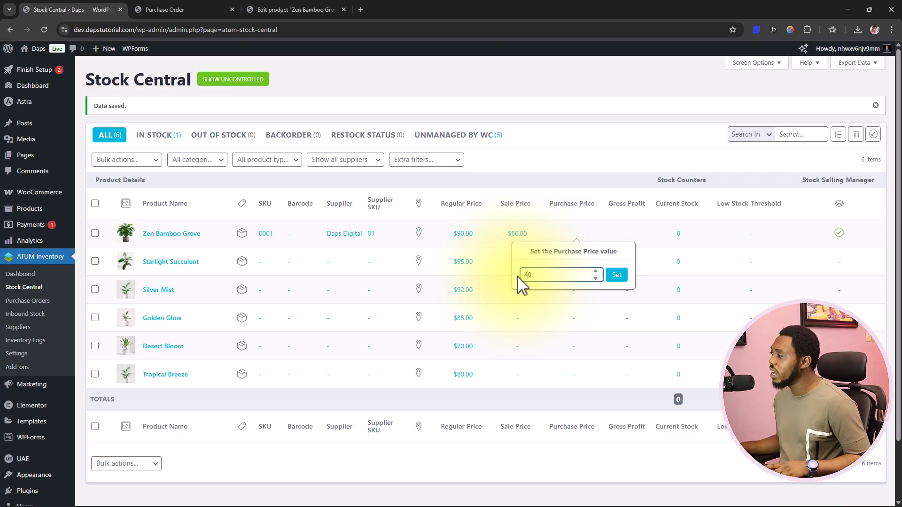
{"action": "left_click", "coordinate": [618, 277]}
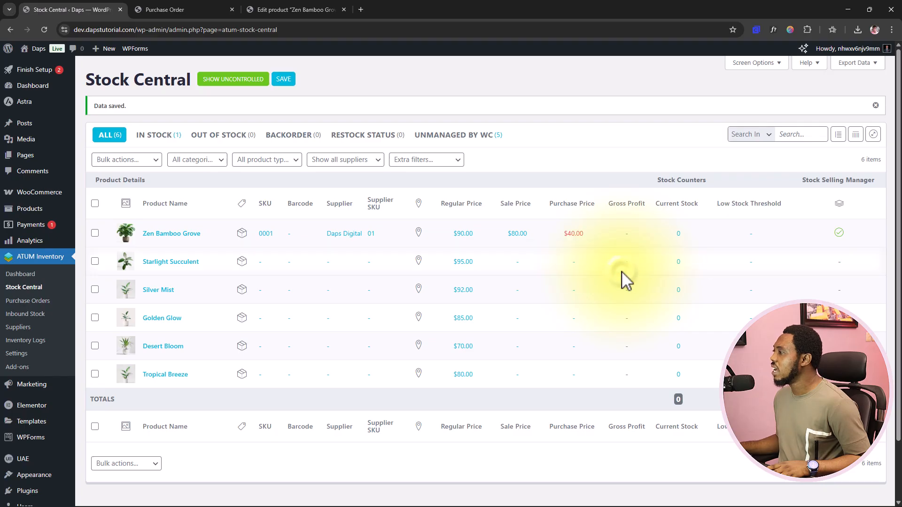
{"action": "left_click", "coordinate": [285, 79]}
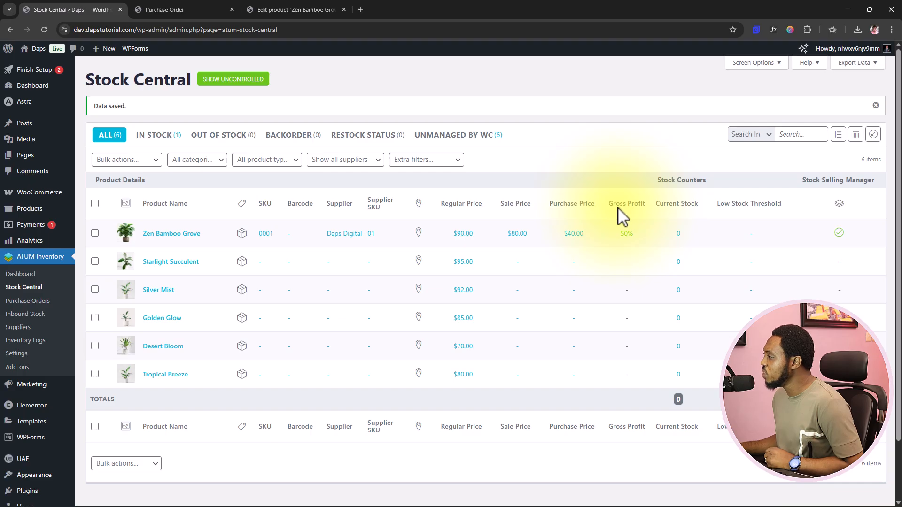
{"action": "mouse_move", "coordinate": [627, 235]}
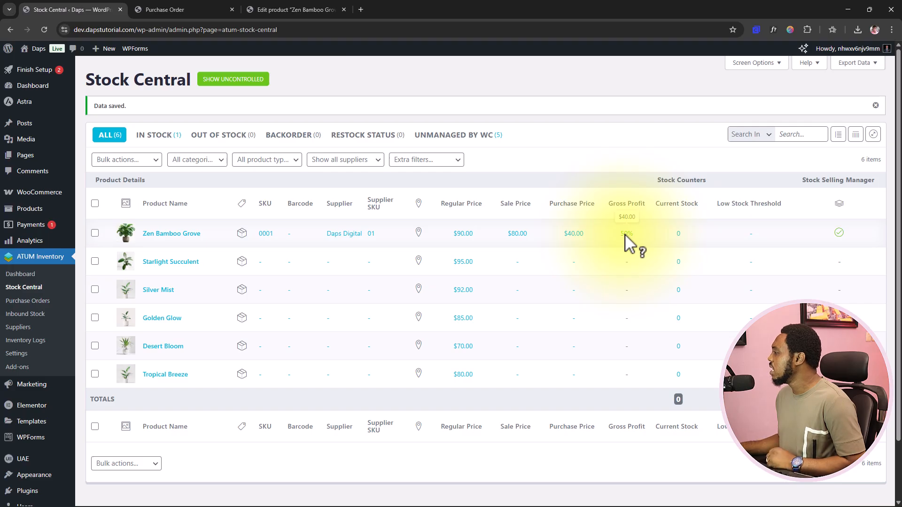
Set Zen Bamboo Grove's current stock to 50 and low stock threshold to 10, and save the Stock Central changes
{"action": "left_click", "coordinate": [679, 235]}
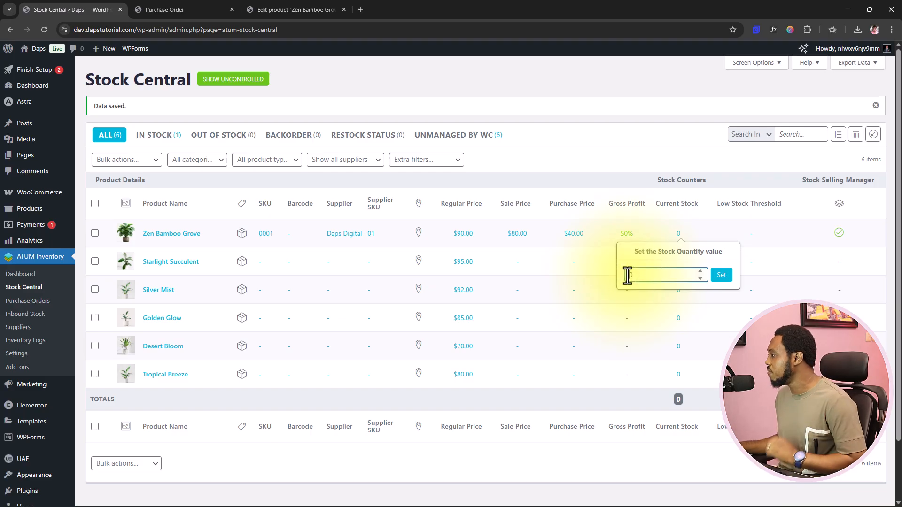
{"action": "type", "text": "50"}
{"action": "left_click", "coordinate": [720, 276]}
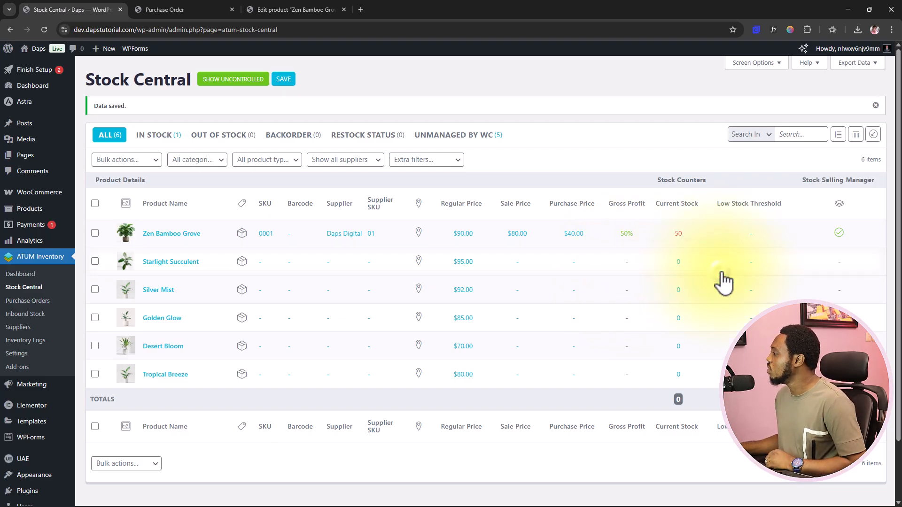
{"action": "left_click", "coordinate": [753, 236]}
{"action": "type", "text": "10"}
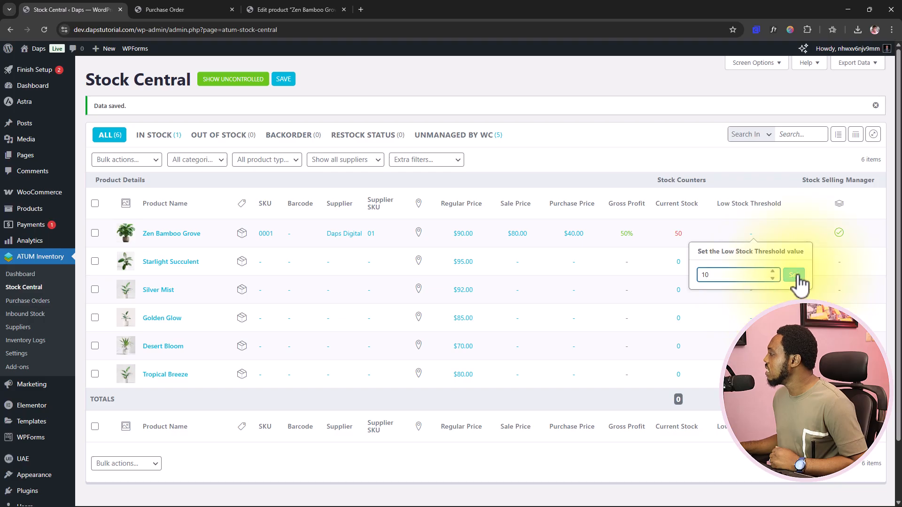
{"action": "left_click", "coordinate": [794, 275]}
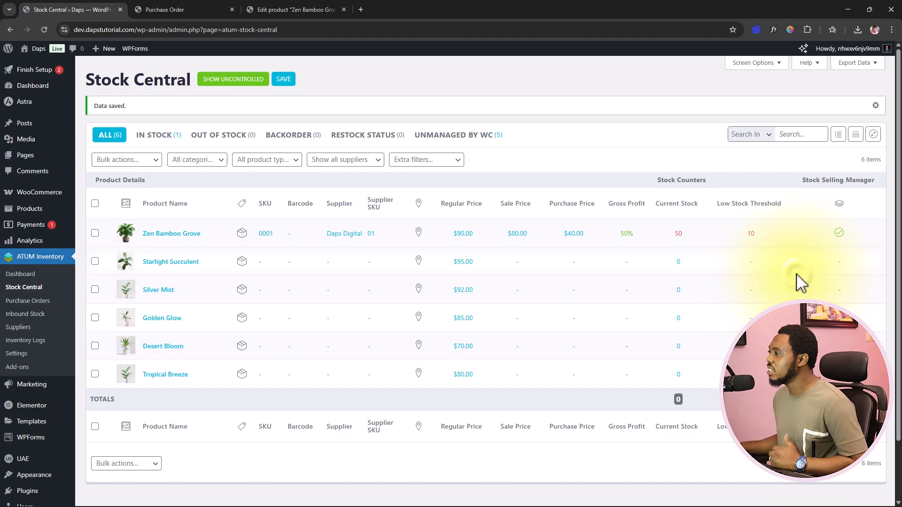
{"action": "left_click", "coordinate": [283, 79]}
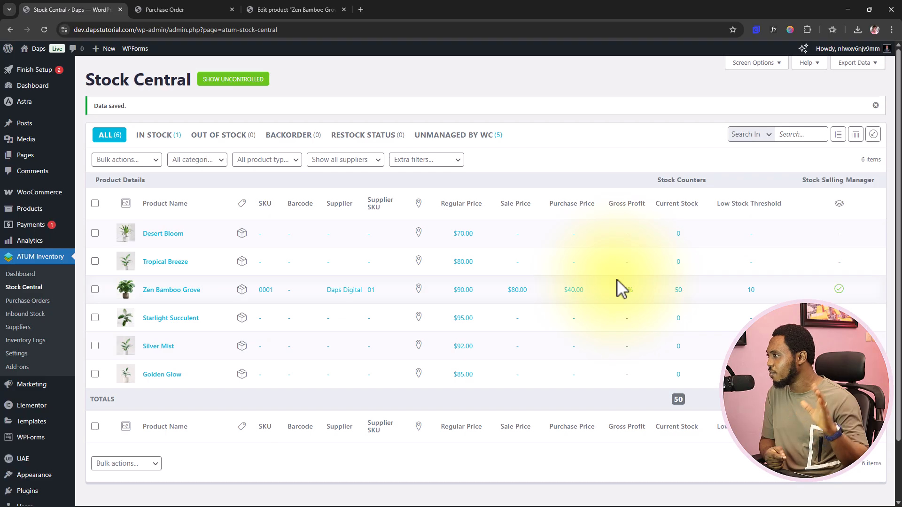
Open ATUM's Add-ons page and review the available premium add-ons, from Barcodes PRO through to the ATUM Mobile App
{"action": "scroll", "coordinate": [423, 376], "scroll_direction": "down", "scroll_amount": 2}
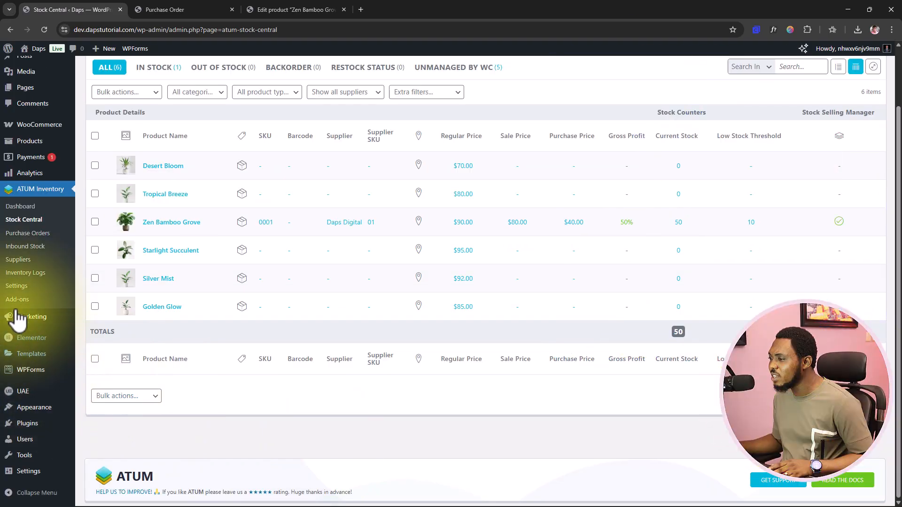
{"action": "left_click", "coordinate": [15, 304]}
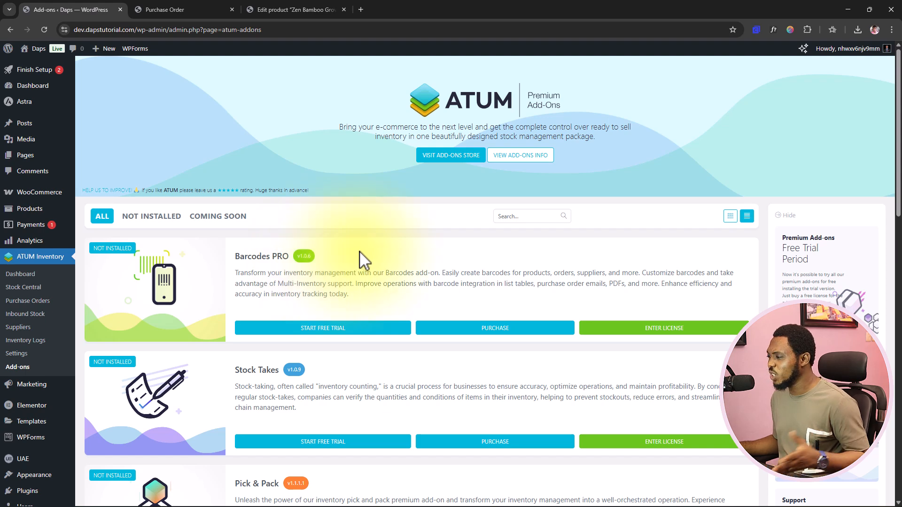
{"action": "scroll", "coordinate": [364, 263], "scroll_direction": "down", "scroll_amount": 3}
{"action": "scroll", "coordinate": [371, 272], "scroll_direction": "up", "scroll_amount": 1}
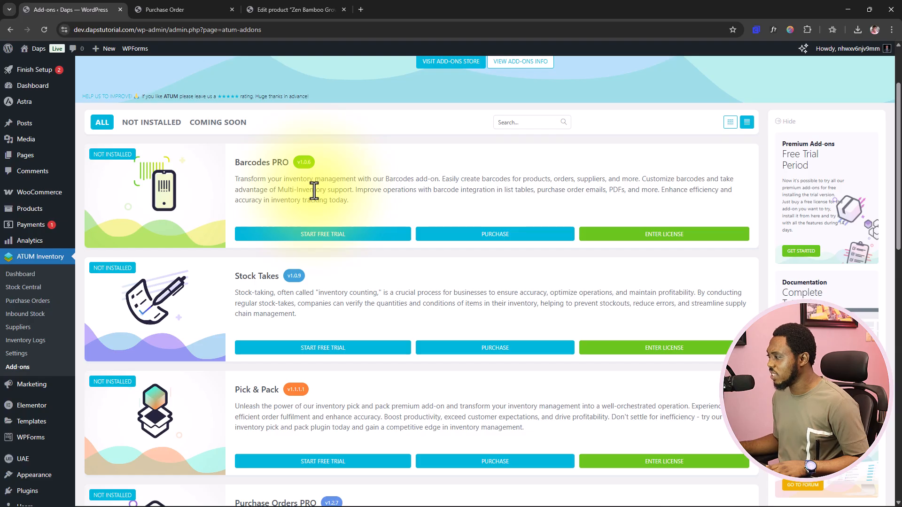
{"action": "scroll", "coordinate": [368, 221], "scroll_direction": "down", "scroll_amount": 2}
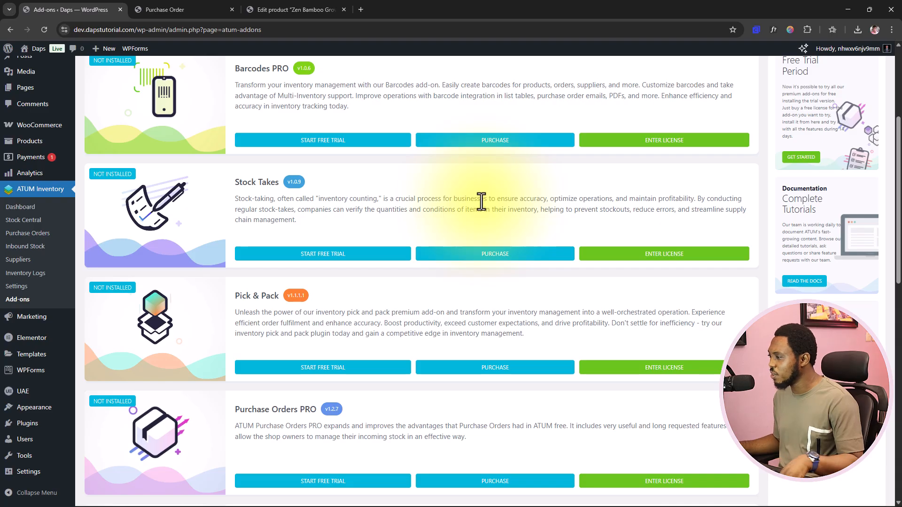
{"action": "scroll", "coordinate": [454, 206], "scroll_direction": "down", "scroll_amount": 2}
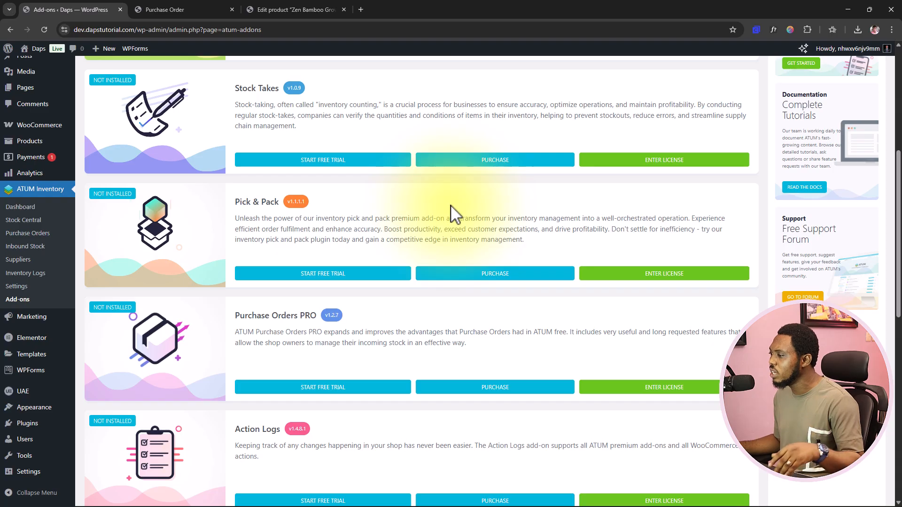
{"action": "scroll", "coordinate": [454, 214], "scroll_direction": "down", "scroll_amount": 4}
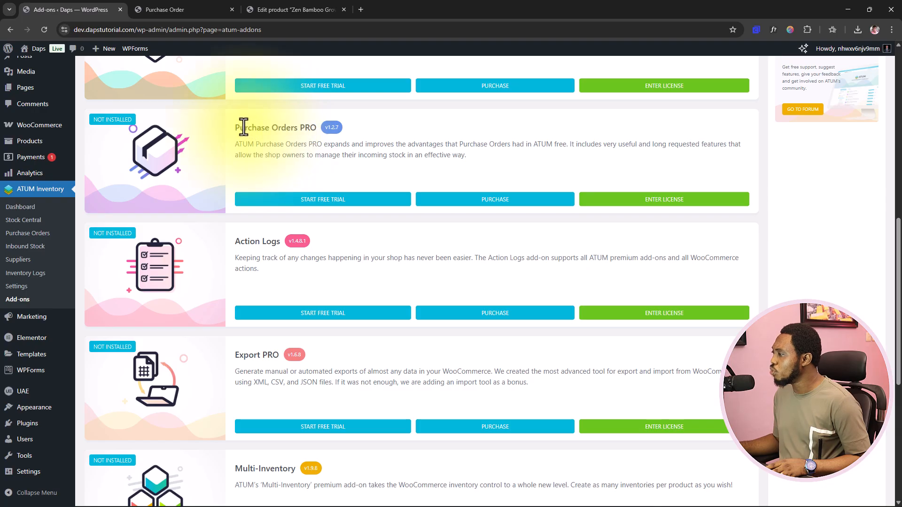
{"action": "scroll", "coordinate": [312, 170], "scroll_direction": "down", "scroll_amount": 3}
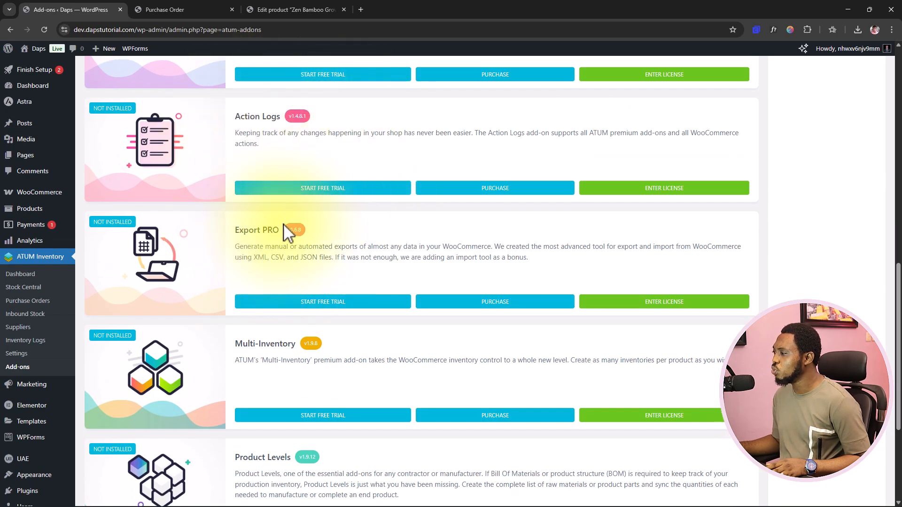
{"action": "scroll", "coordinate": [348, 231], "scroll_direction": "down", "scroll_amount": 1}
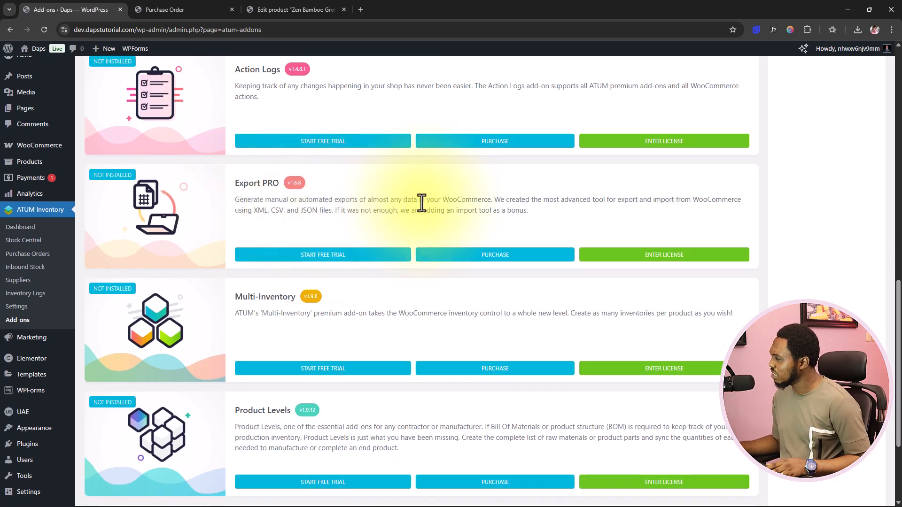
{"action": "scroll", "coordinate": [423, 201], "scroll_direction": "down", "scroll_amount": 2}
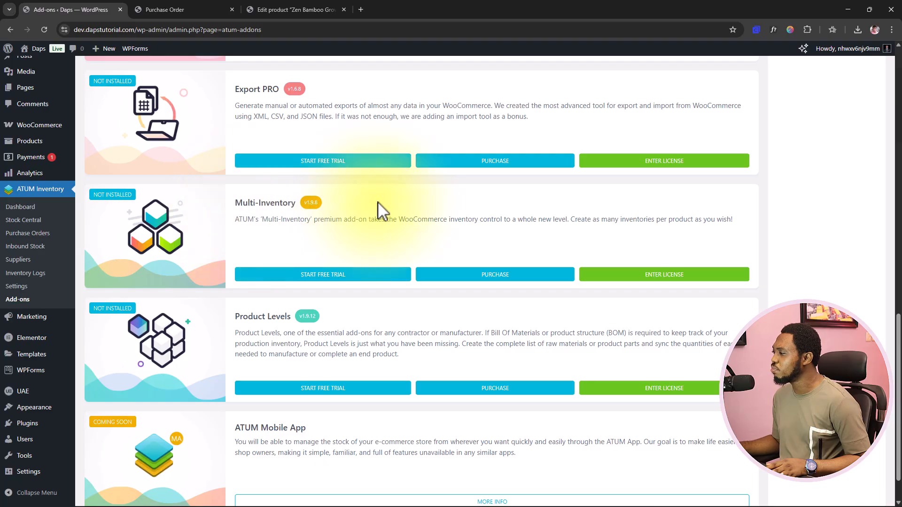
{"action": "scroll", "coordinate": [367, 225], "scroll_direction": "down", "scroll_amount": 1}
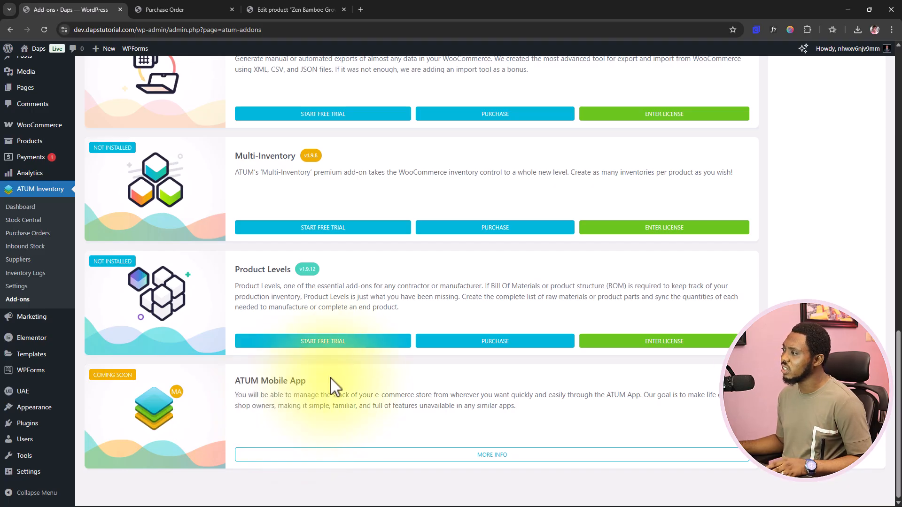
{"action": "scroll", "coordinate": [332, 387], "scroll_direction": "up", "scroll_amount": 12}
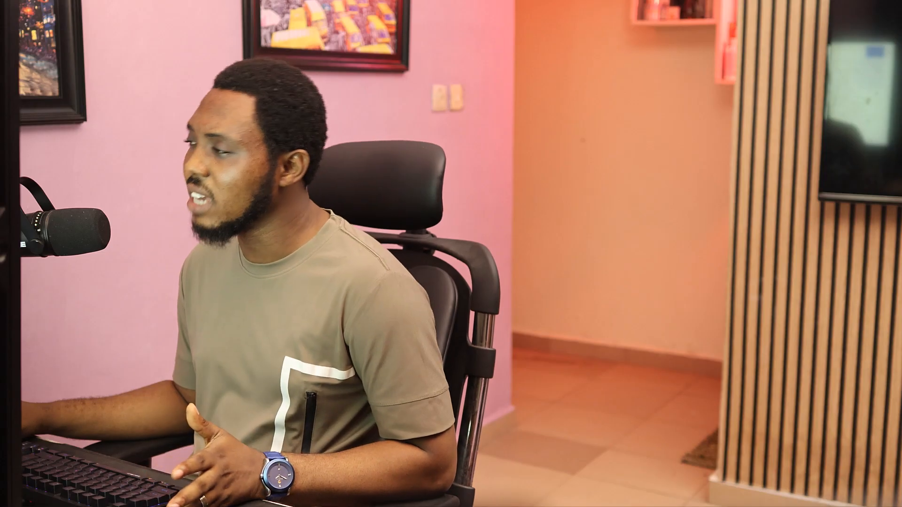